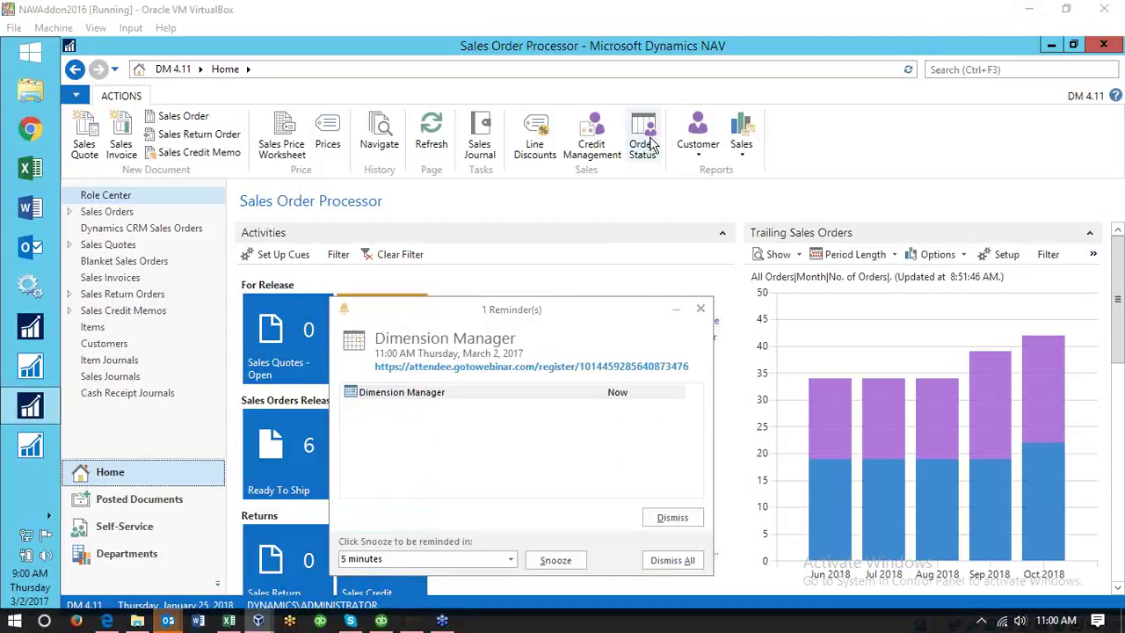
# Step: Dismiss the Dimension Manager reminder, empty Outlook's Deleted Items, and return to the NAV window
pyautogui.click(701, 308)
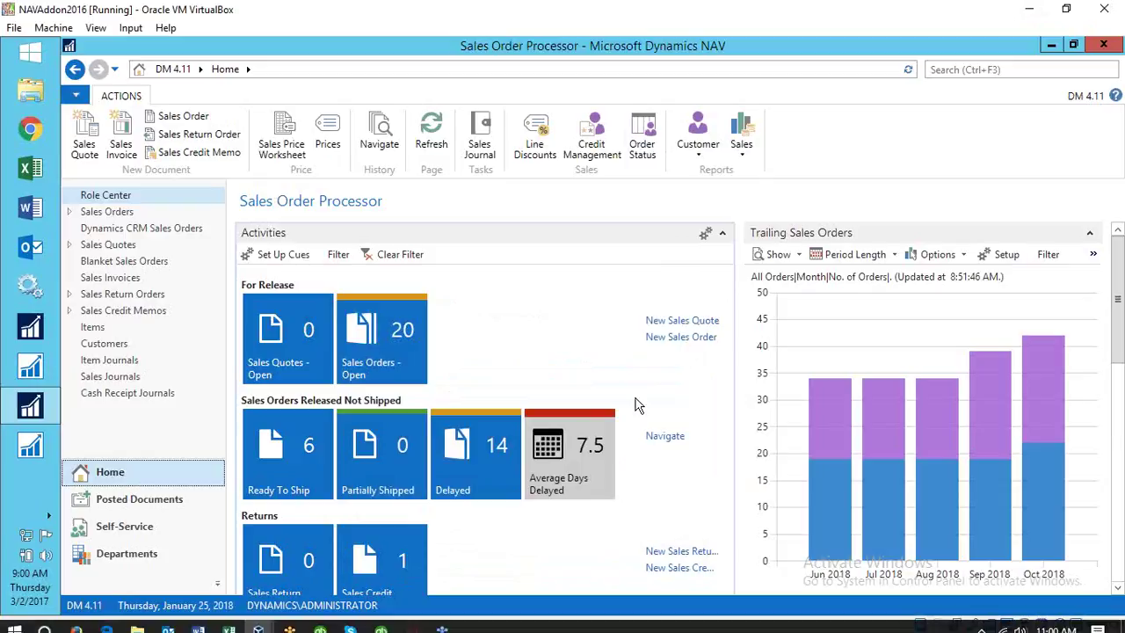
pyautogui.rightClick(168, 620)
pyautogui.click(168, 621)
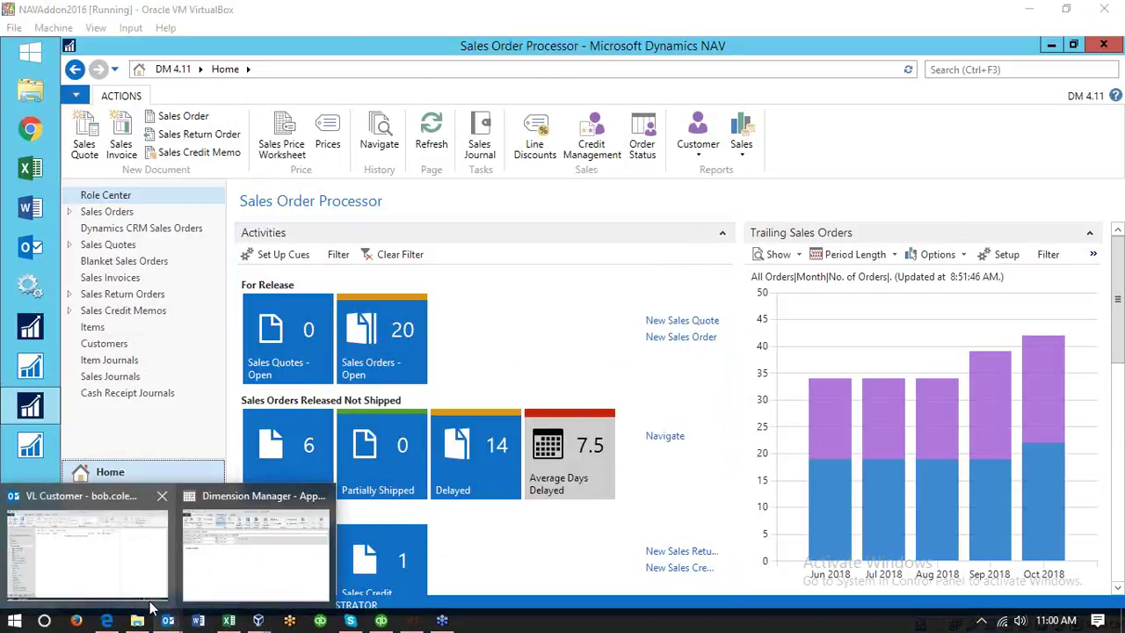
pyautogui.rightClick(168, 621)
pyautogui.click(168, 620)
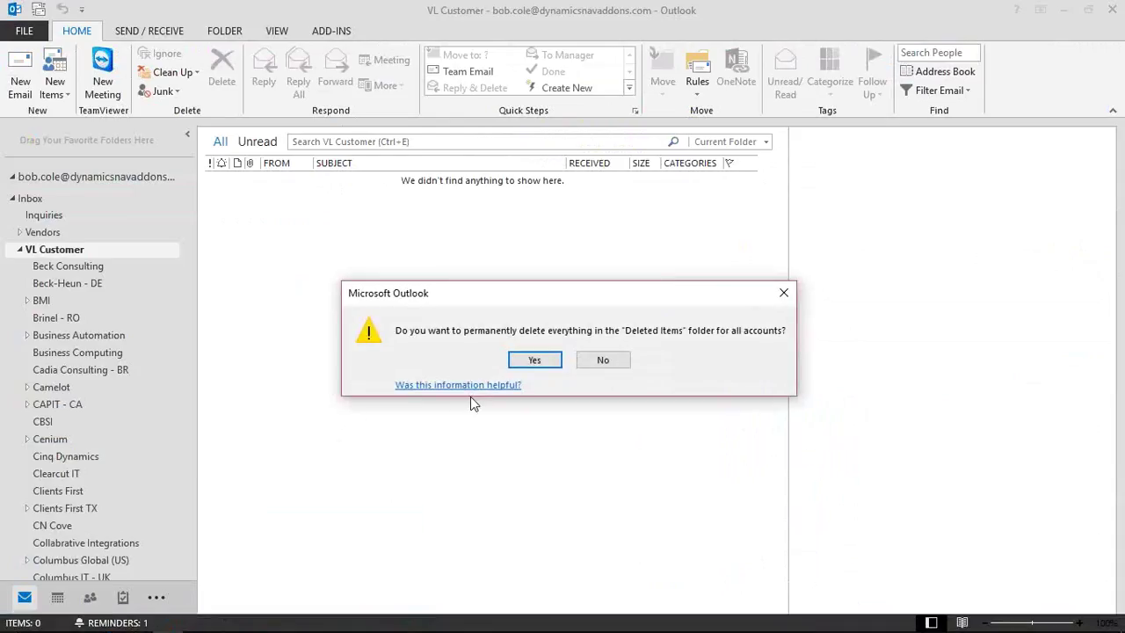
pyautogui.click(524, 362)
pyautogui.click(259, 621)
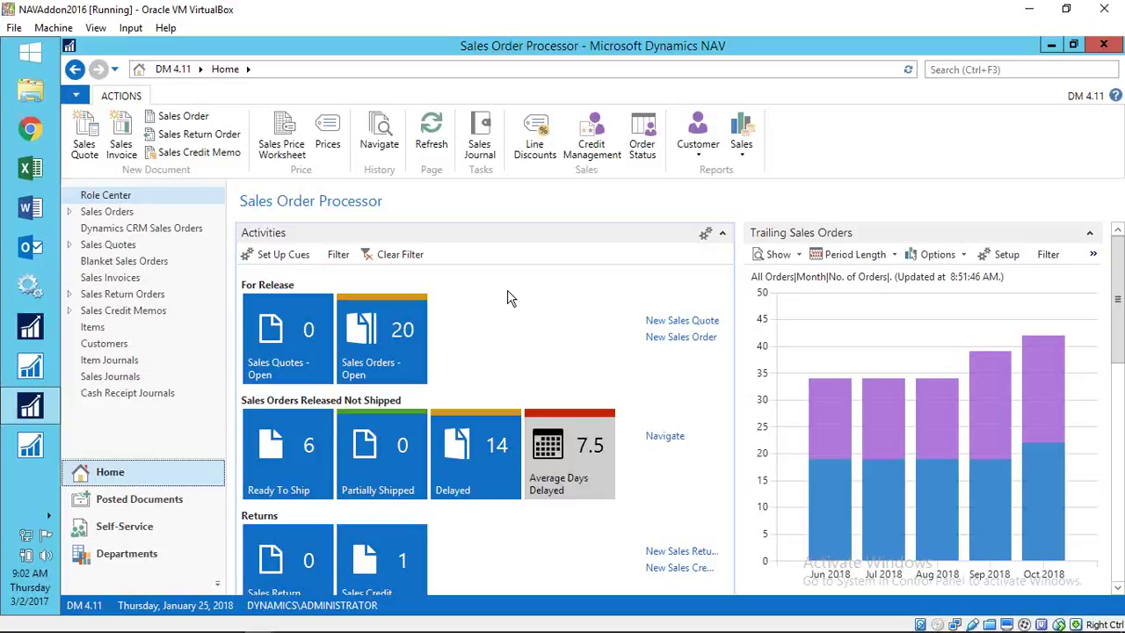
# Step: From Posted Documents > Posted Sales Invoices, view invoice 103028 for The Cannon Group PLC
pyautogui.click(139, 508)
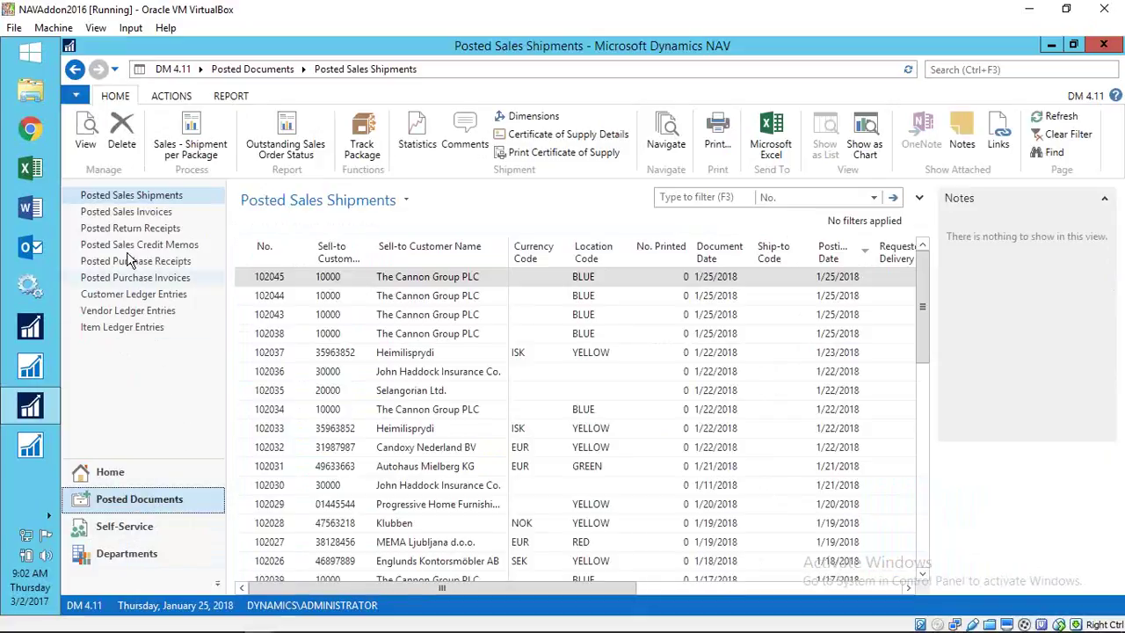
pyautogui.click(146, 217)
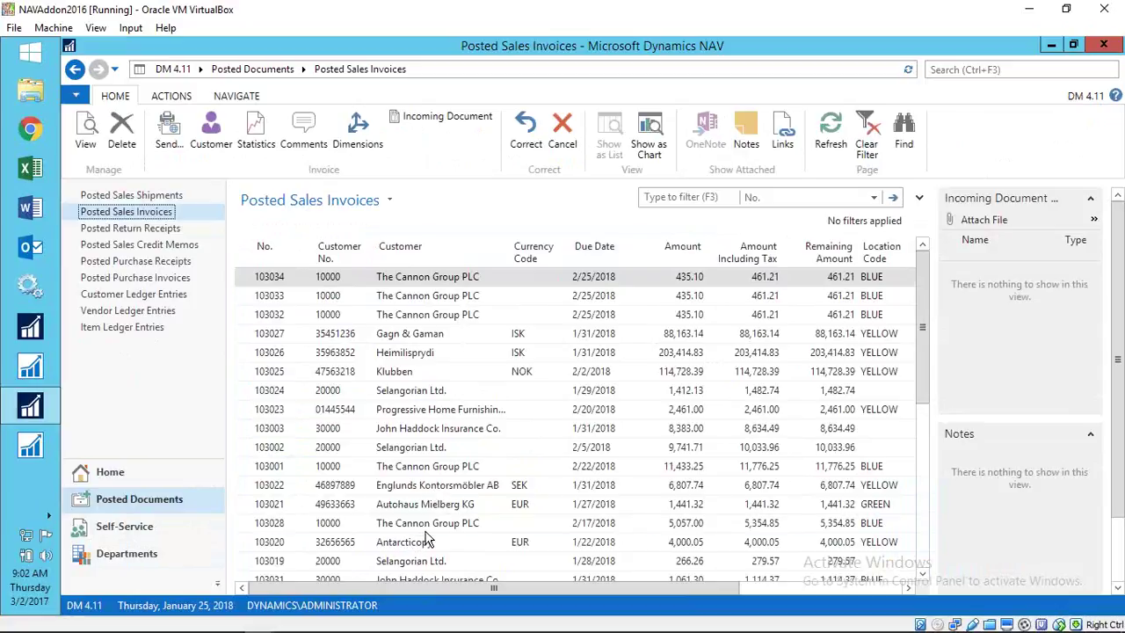
pyautogui.click(426, 530)
pyautogui.click(99, 147)
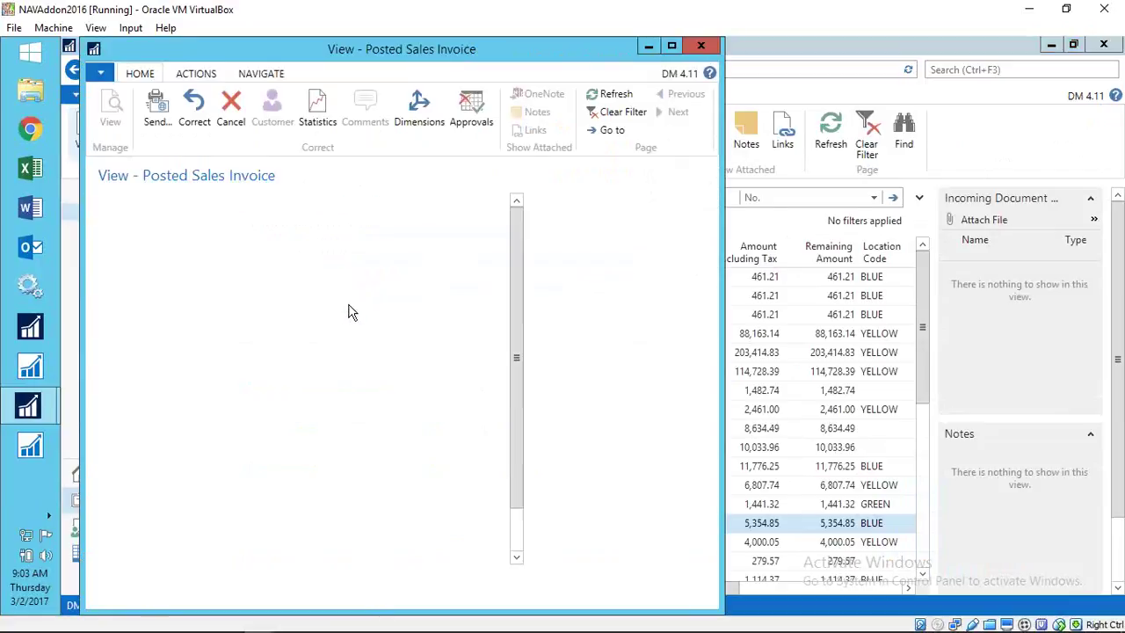
# Step: Maximize invoice 103028 and show its dimensions: AREA 30, CUSTOMERGROUP MEDIUM, DEPARTMENT SALES
pyautogui.click(672, 49)
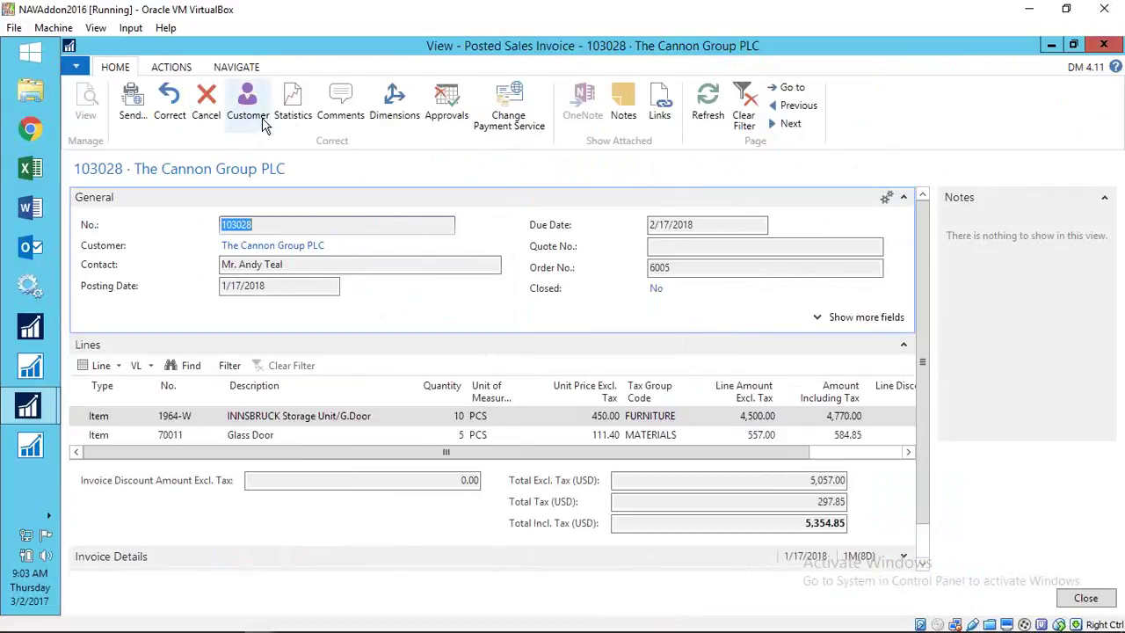
pyautogui.click(395, 112)
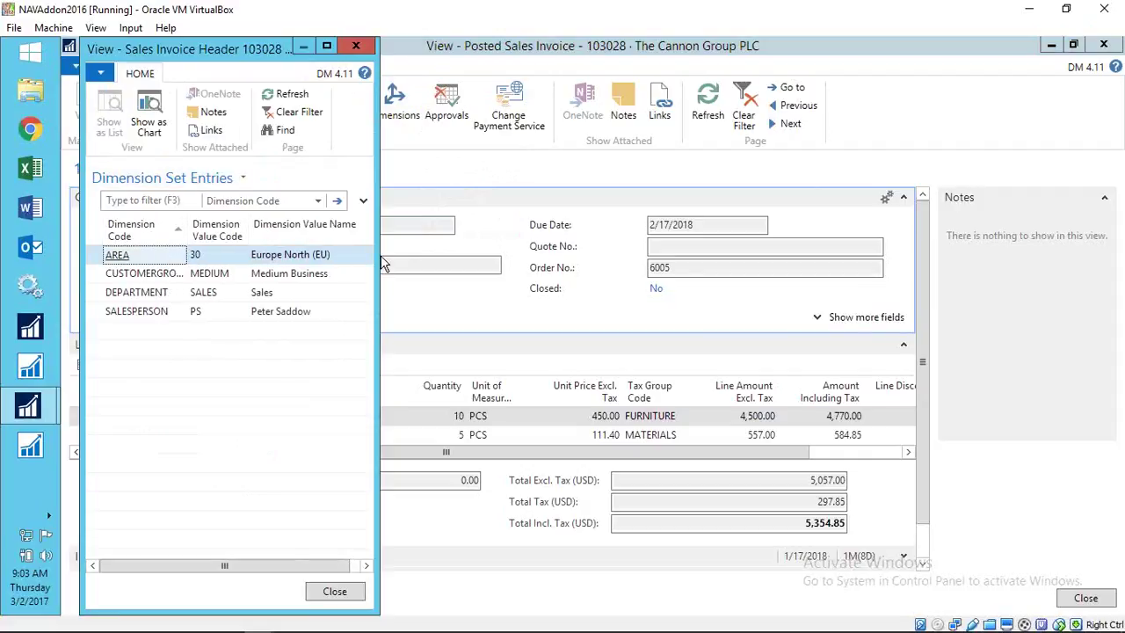
# Step: Resize the Dimension Set Entries window, widen its Dimension Code column, then close it
pyautogui.moveTo(378, 263); pyautogui.dragTo(463, 263)
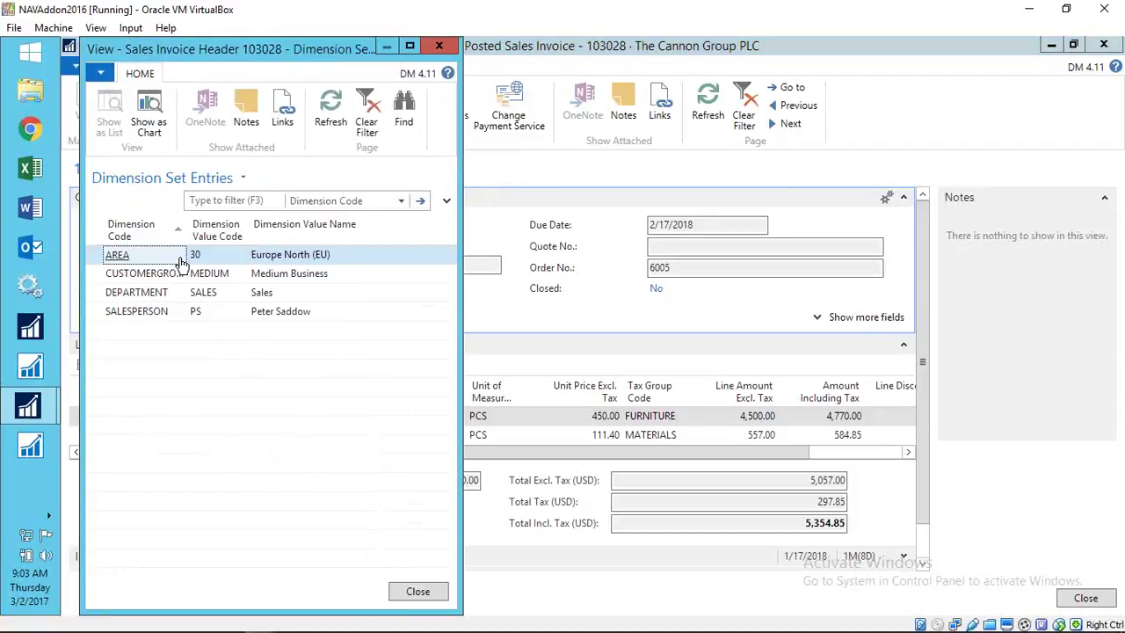
pyautogui.moveTo(187, 237); pyautogui.dragTo(237, 241)
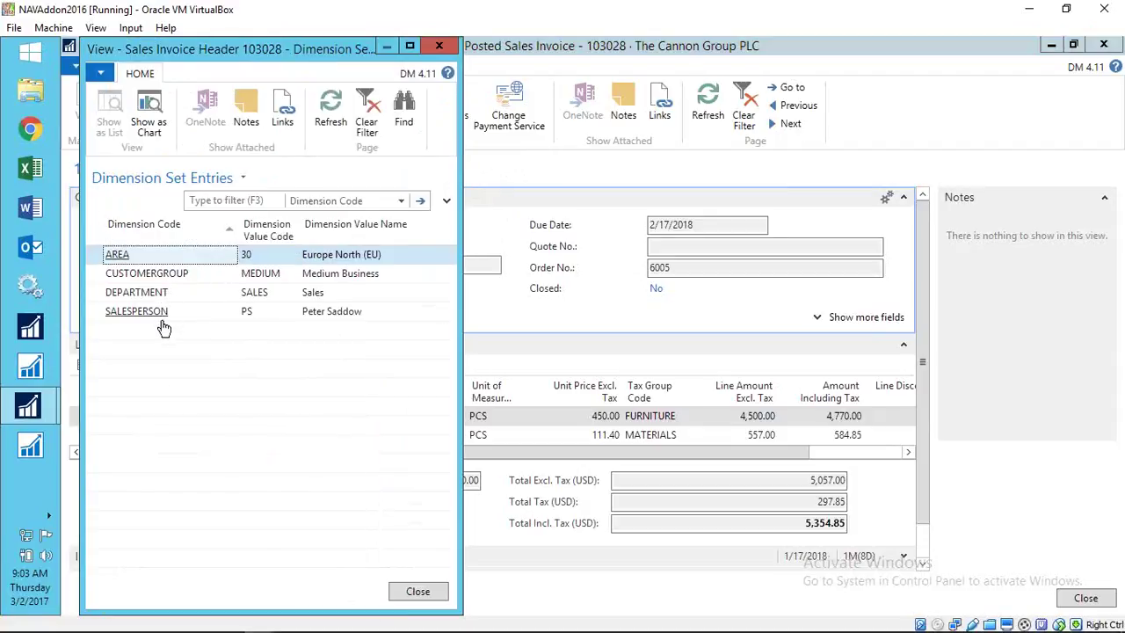
pyautogui.moveTo(248, 610); pyautogui.dragTo(253, 450)
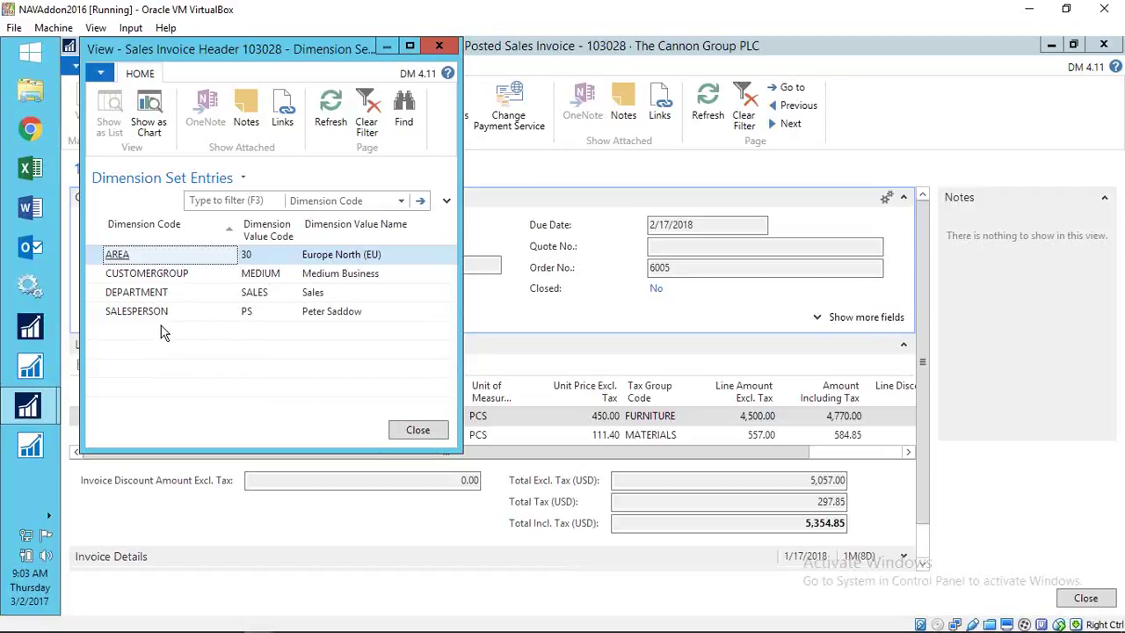
pyautogui.click(438, 45)
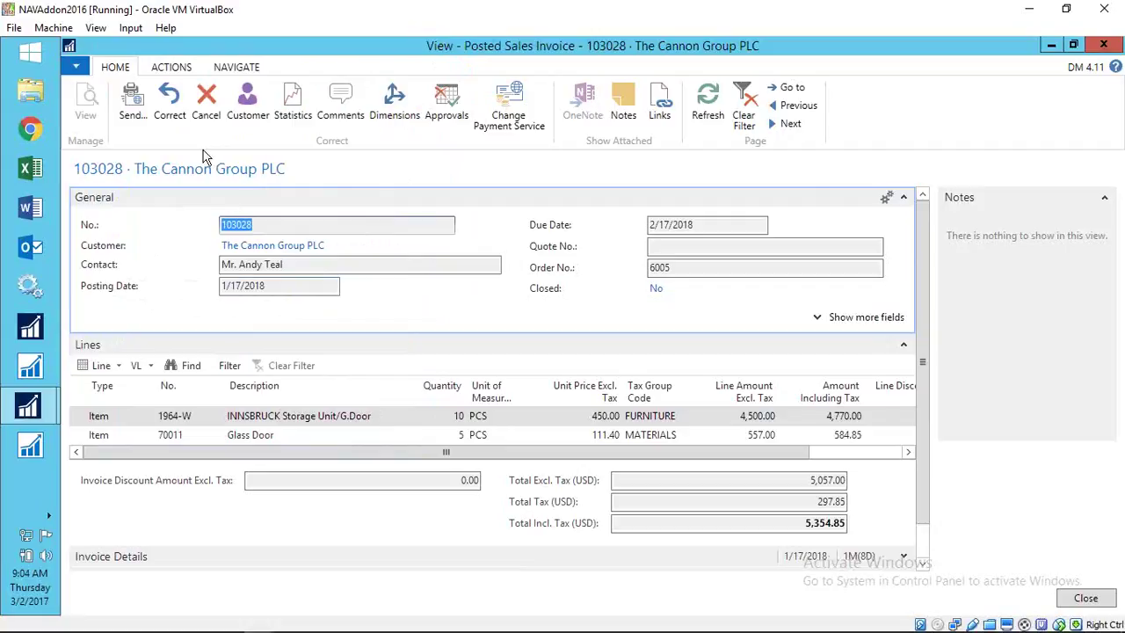
# Step: Navigate from invoice 103028 to list its related entries, including 9 G/L and 6 tax entries
pyautogui.click(171, 68)
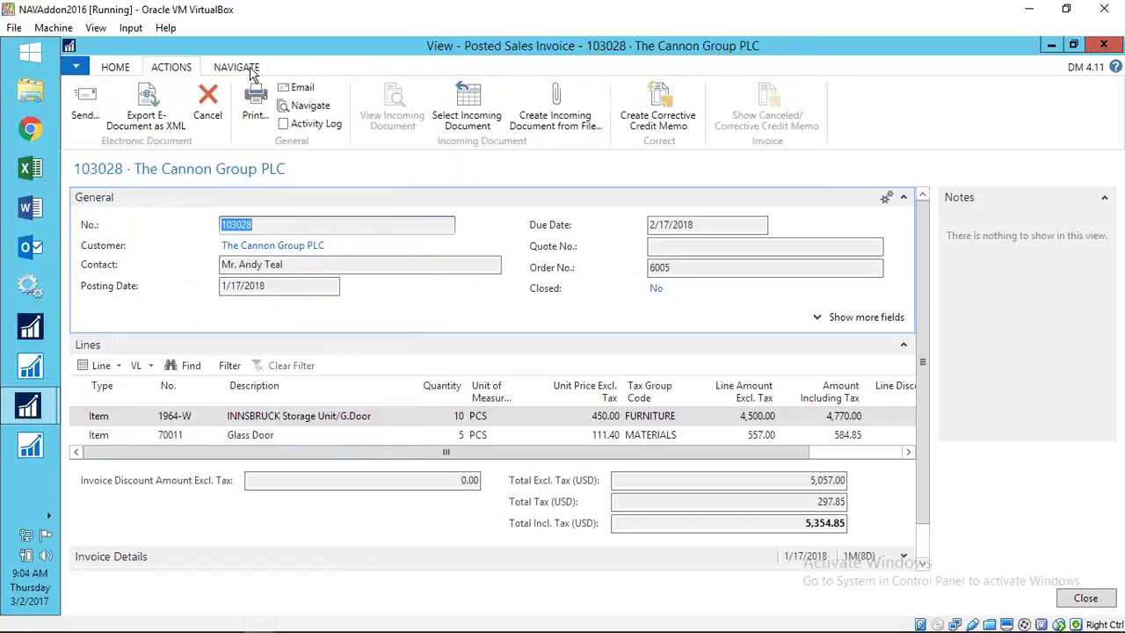
pyautogui.click(300, 112)
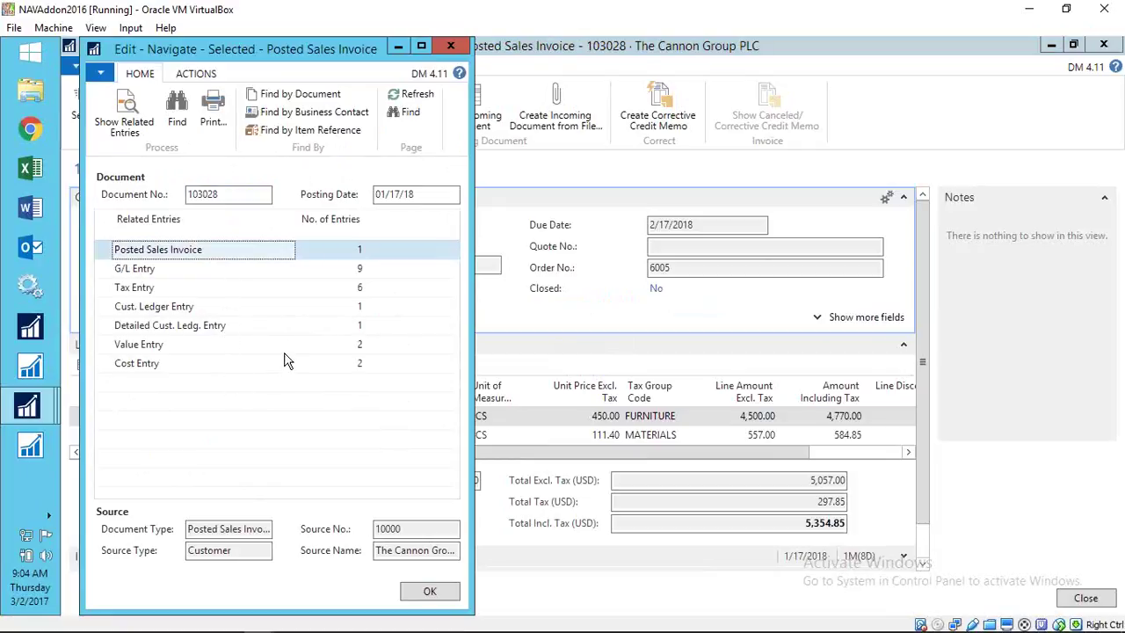
# Step: Widen the Navigate window and launch Change Dimension for invoice 103028's related entries
pyautogui.moveTo(470, 356); pyautogui.dragTo(573, 356)
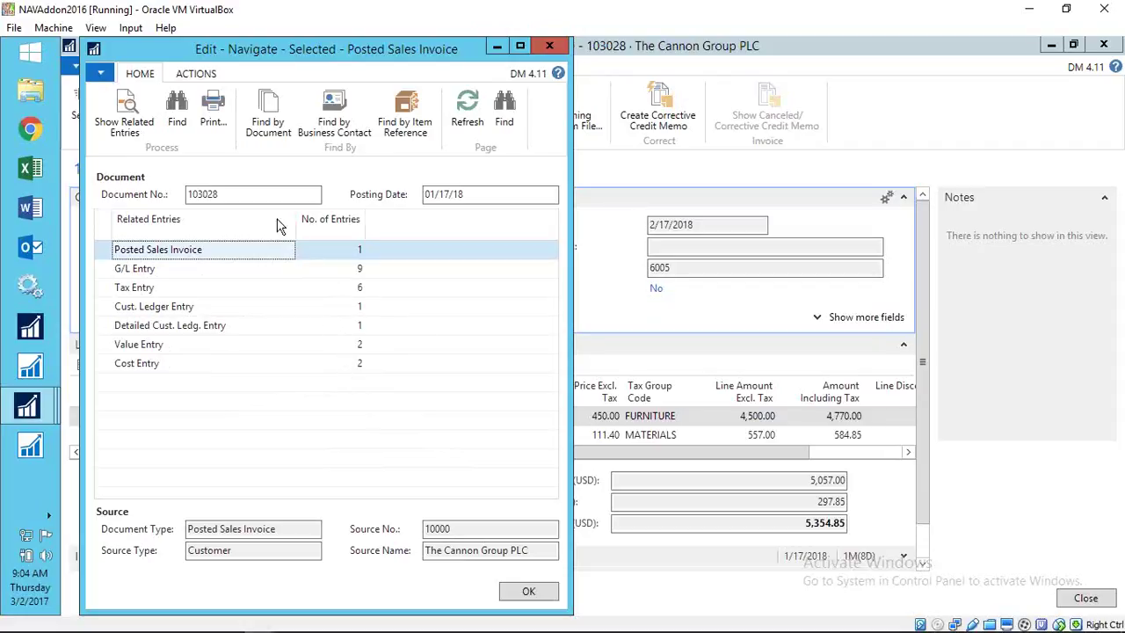
pyautogui.click(196, 74)
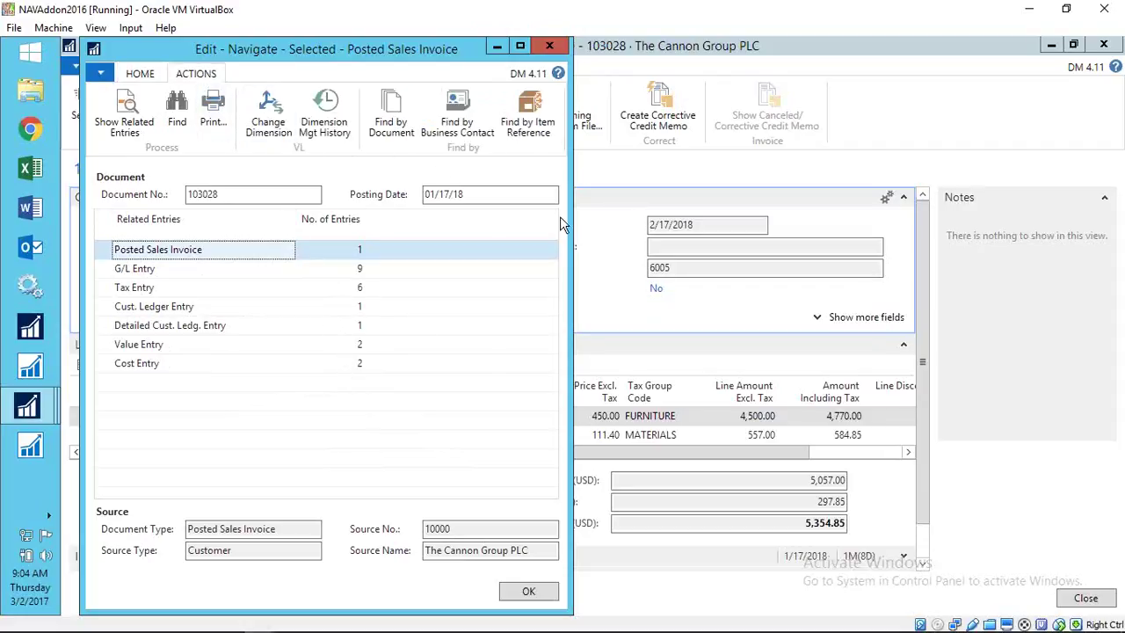
pyautogui.moveTo(567, 220); pyautogui.dragTo(735, 220)
pyautogui.click(271, 128)
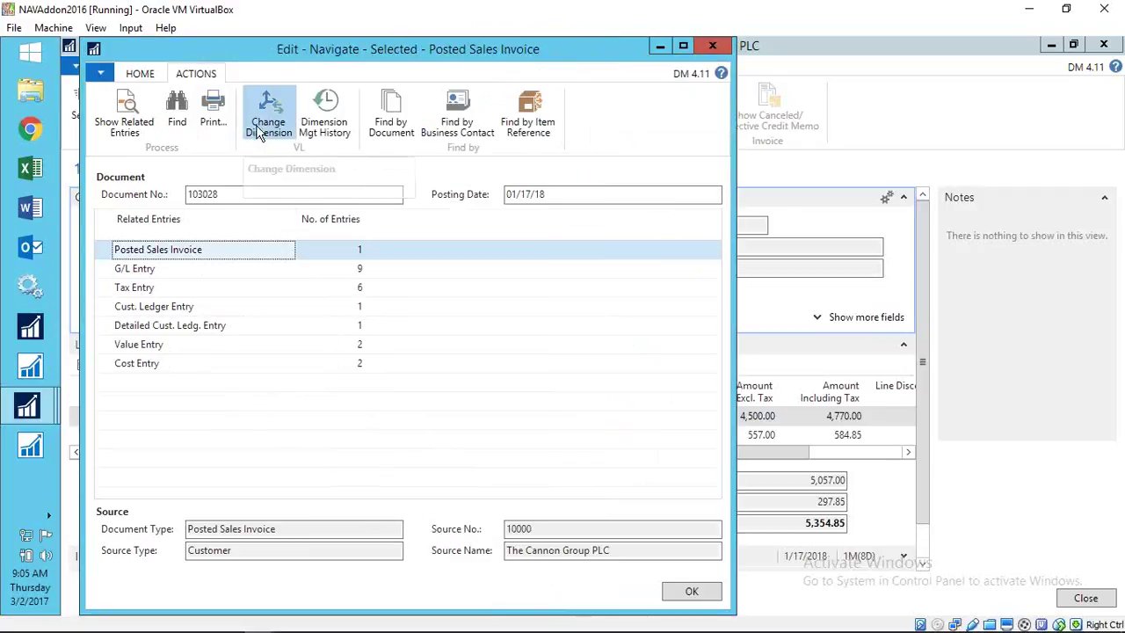
pyautogui.click(264, 259)
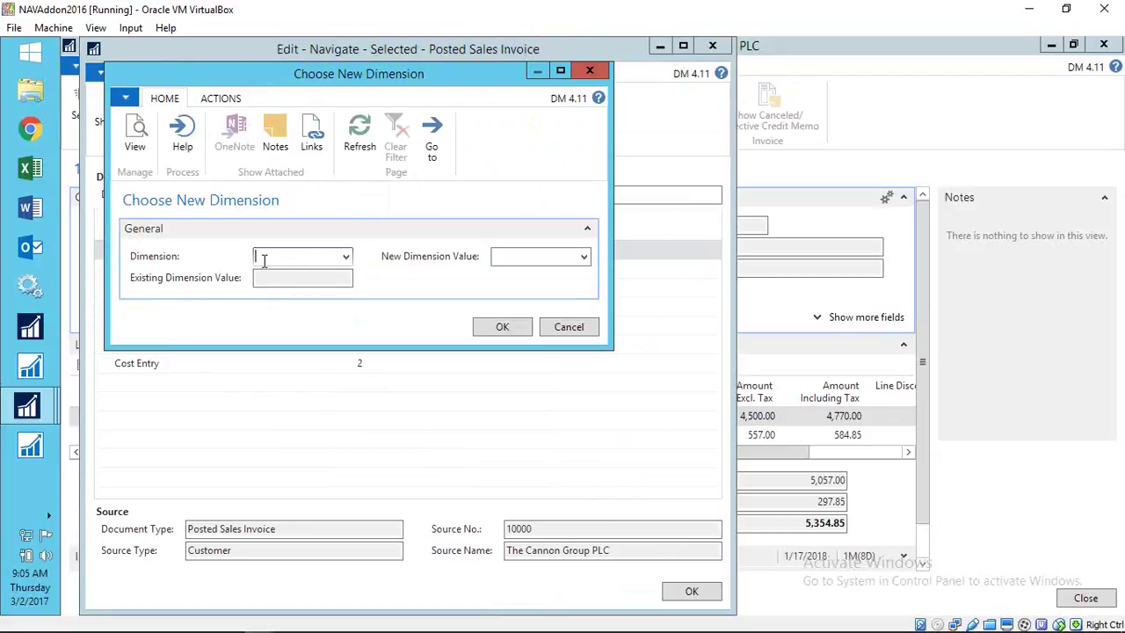
# Step: Choose PROJECT as the dimension with new value MERCEDES and confirm with OK
pyautogui.click(347, 258)
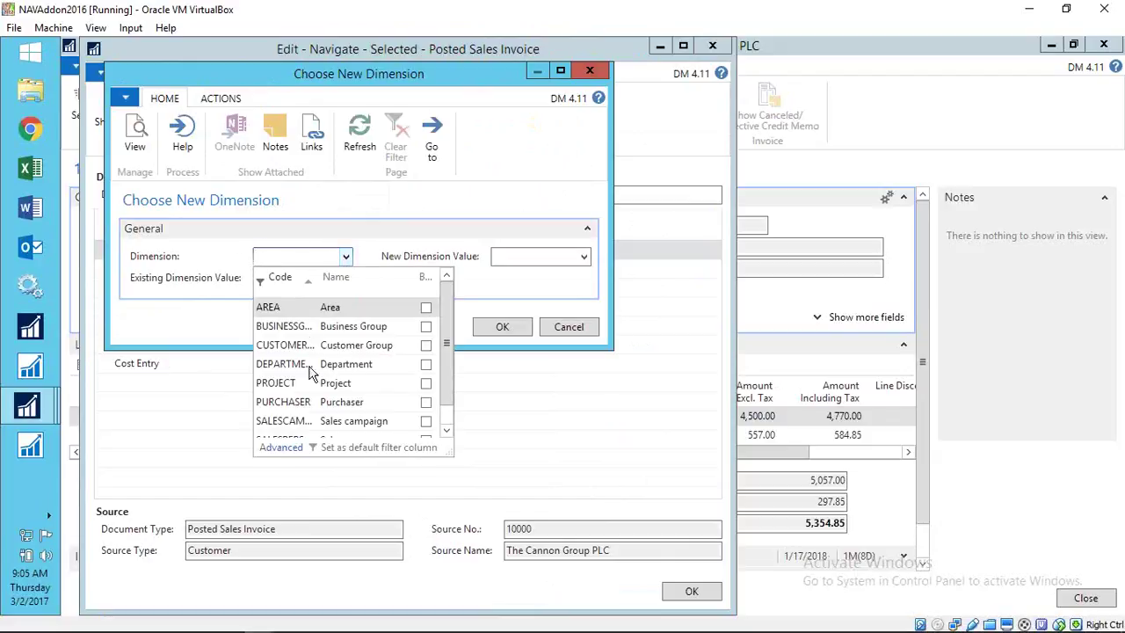
pyautogui.moveTo(452, 457); pyautogui.dragTo(545, 516)
pyautogui.click(299, 392)
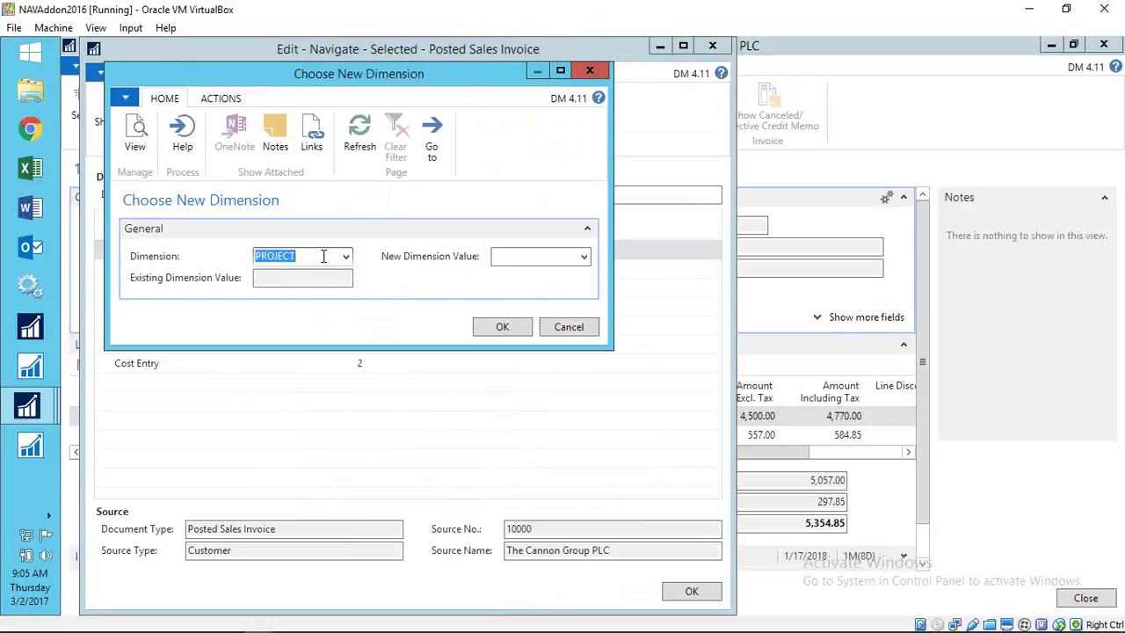
pyautogui.click(306, 279)
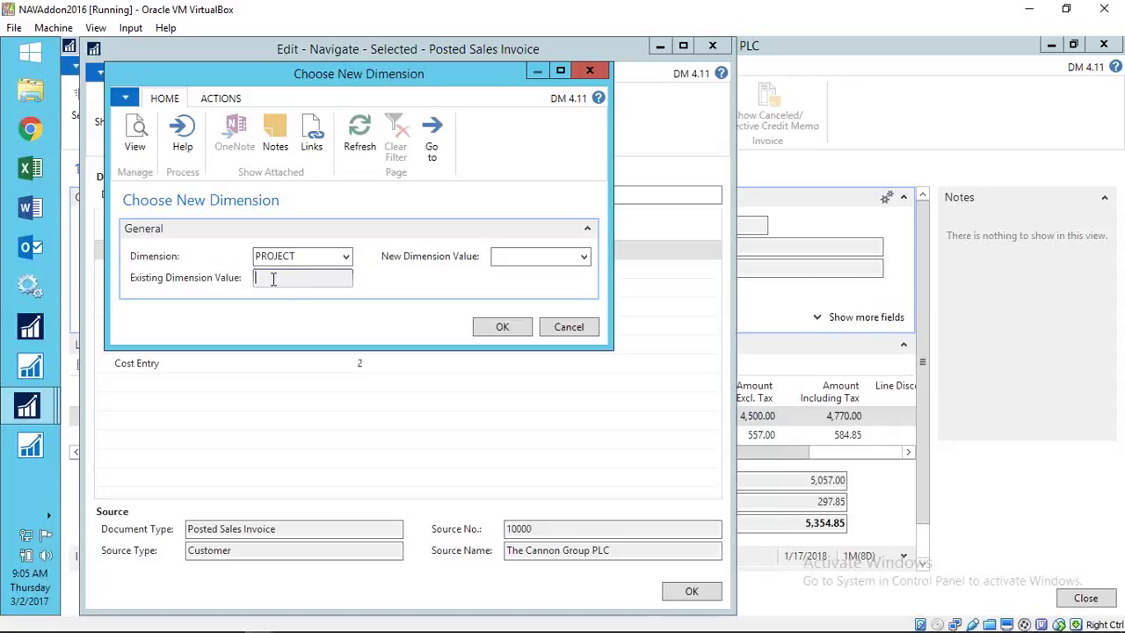
pyautogui.click(521, 256)
pyautogui.click(582, 258)
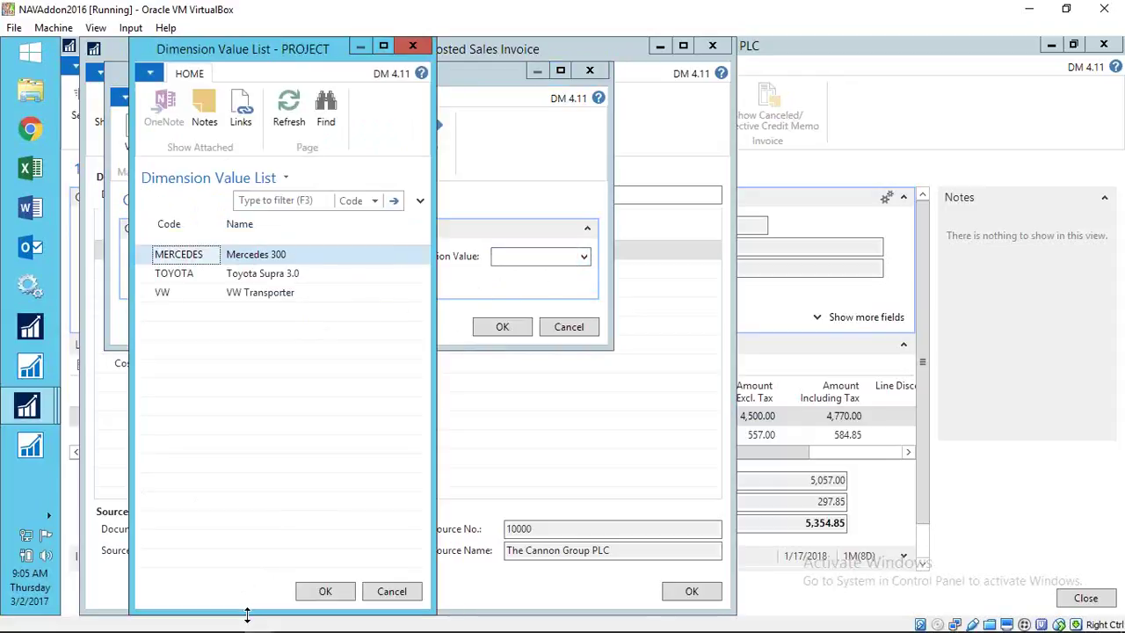
pyautogui.moveTo(246, 610); pyautogui.dragTo(259, 483)
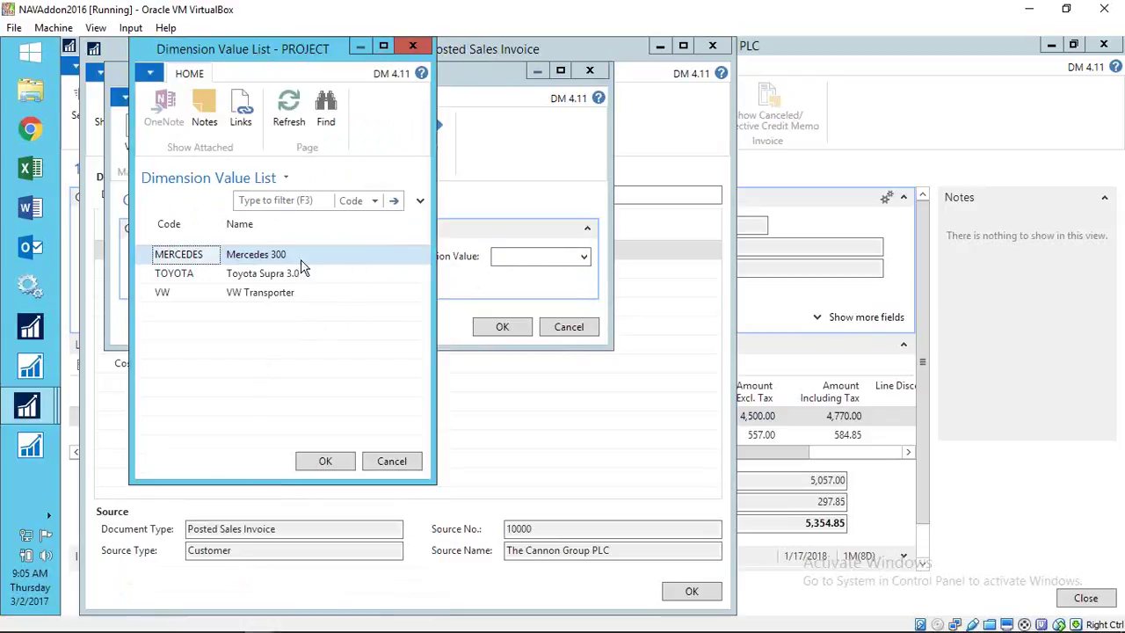
pyautogui.click(331, 466)
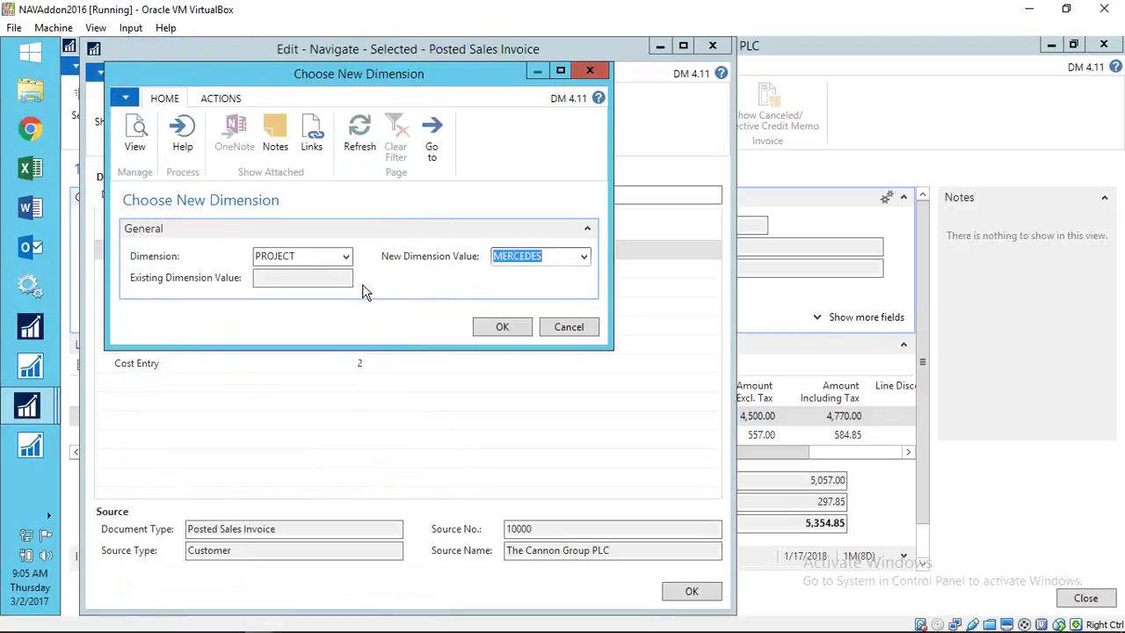
pyautogui.click(502, 328)
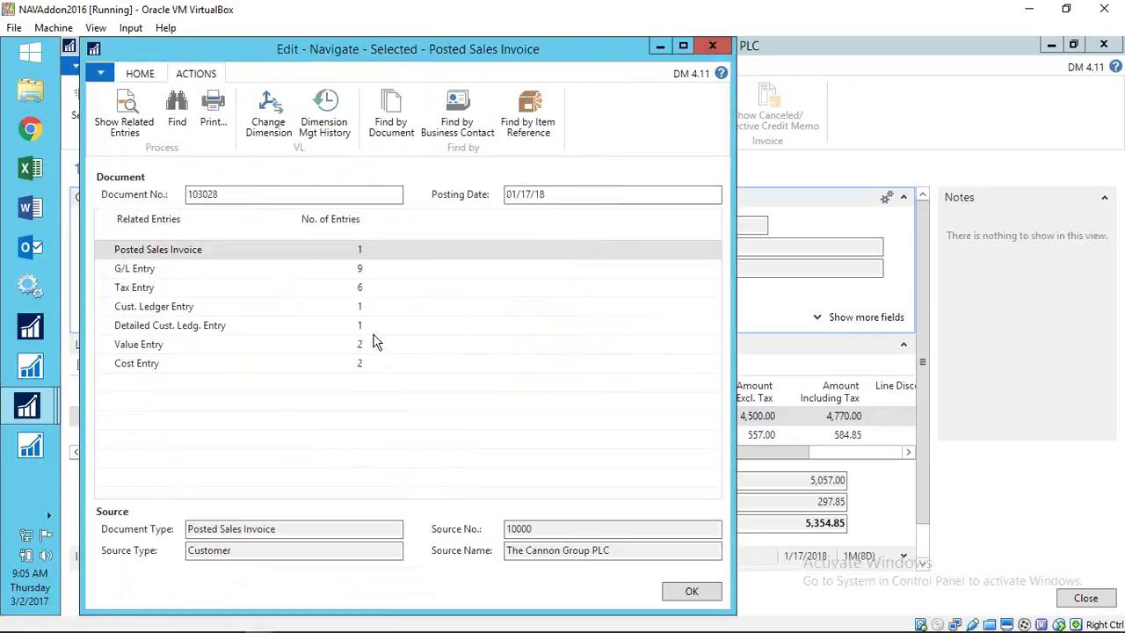
# Step: Show invoice 103028's nine G/L entries and scroll to their dimension columns showing Project MERCEDES
pyautogui.hotkey('ctrl', 'End')
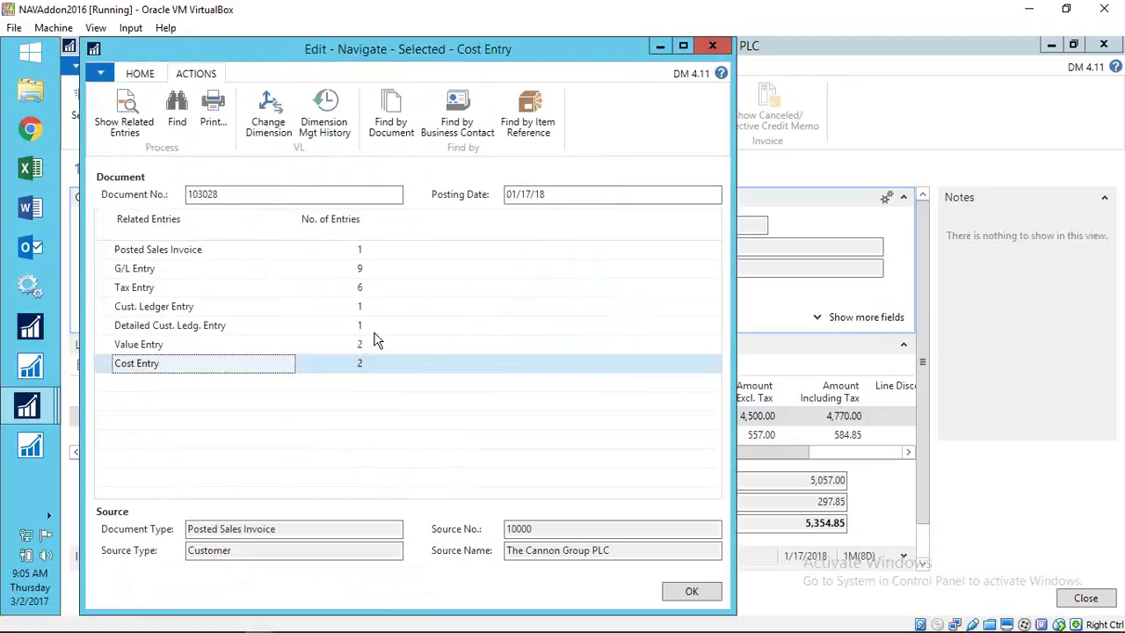
pyautogui.click(281, 273)
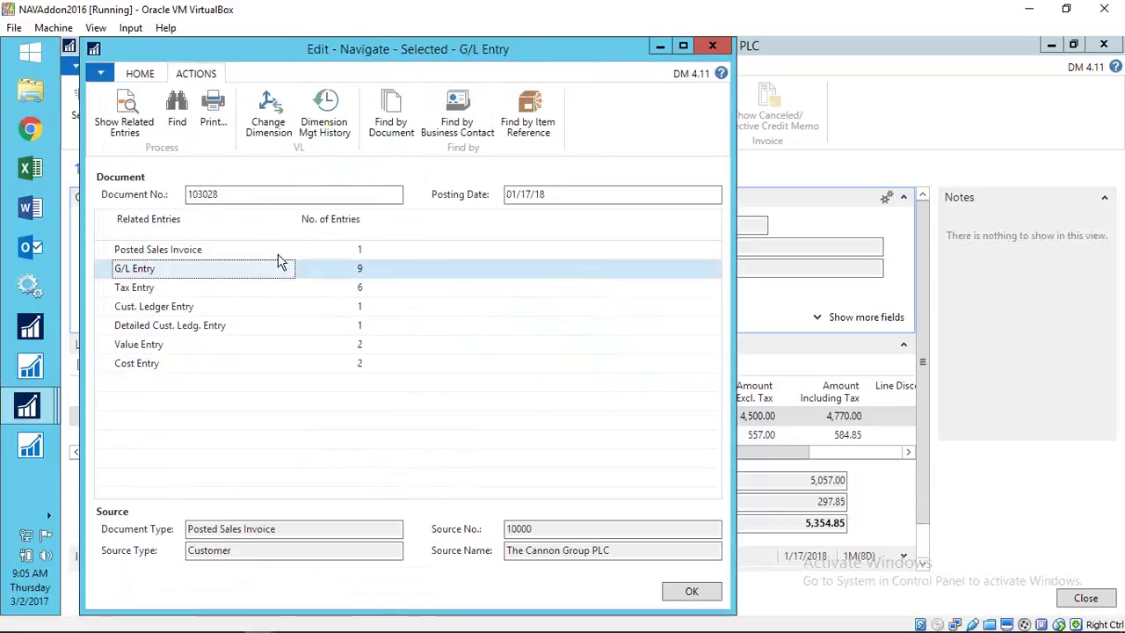
pyautogui.click(123, 123)
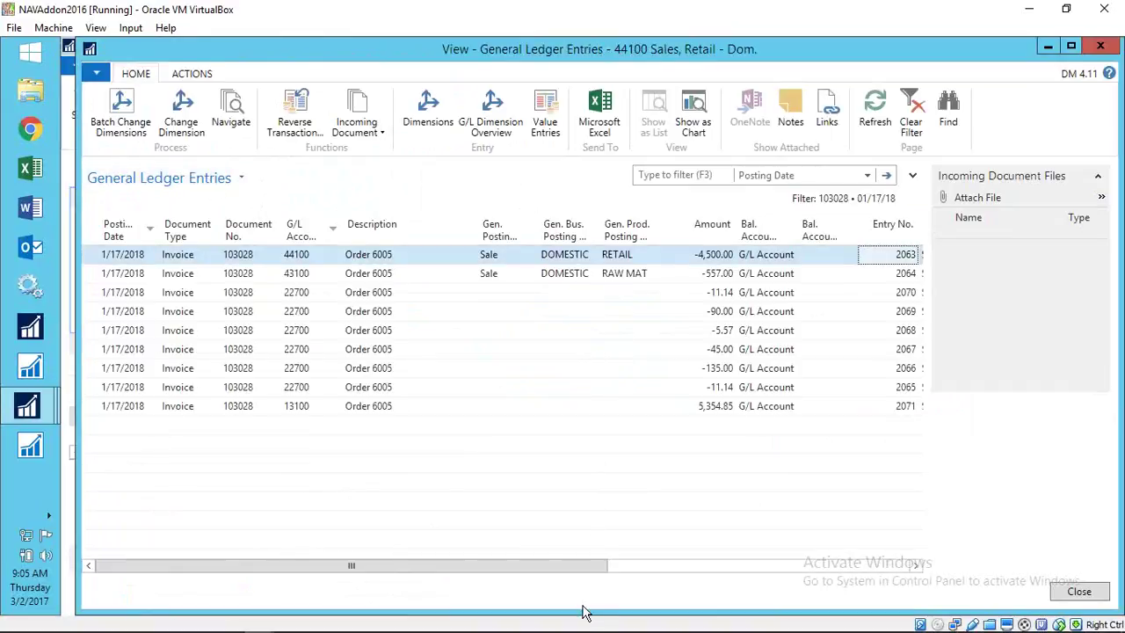
pyautogui.moveTo(596, 570); pyautogui.dragTo(800, 582)
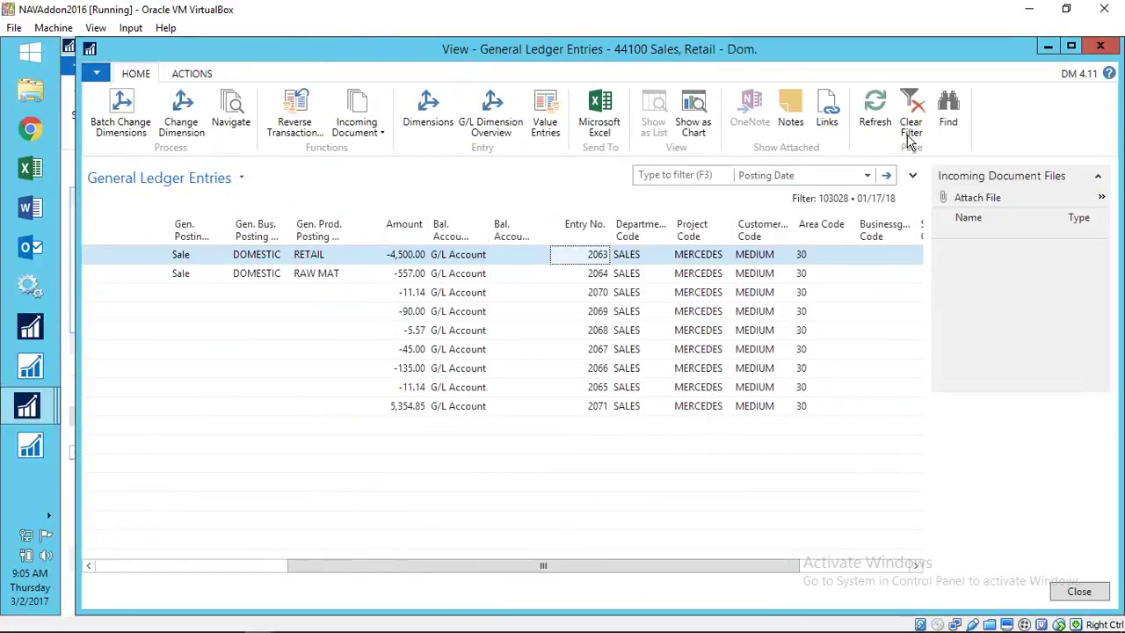
# Step: Close the G/L Entries and Navigate windows and reopen posted invoice 103028, totalling 5,354.85
pyautogui.doubleClick(924, 55)
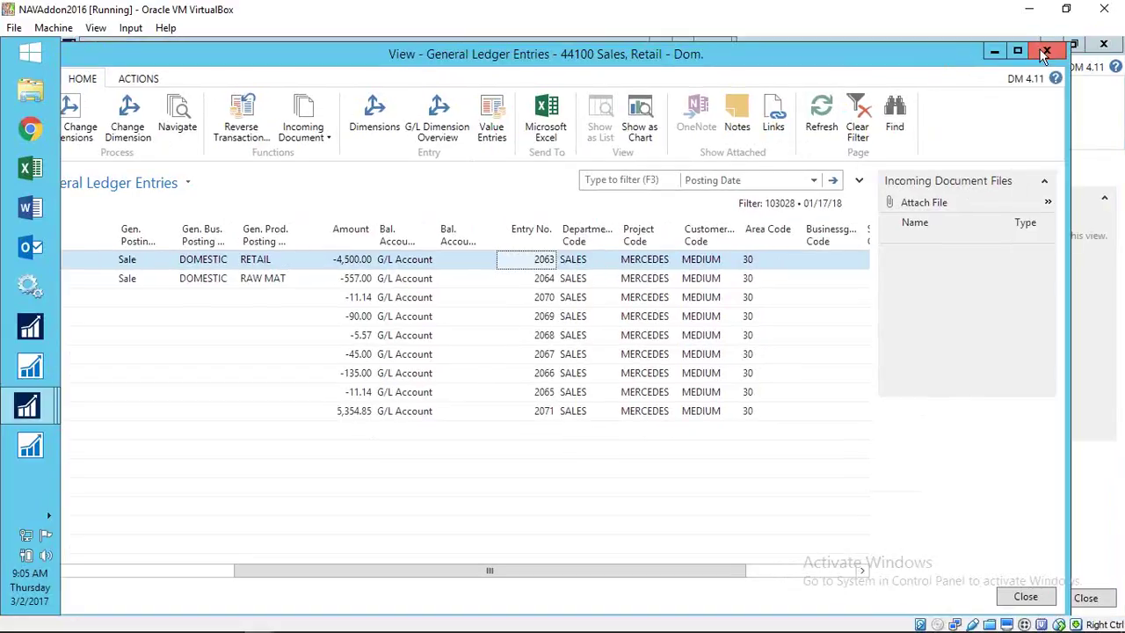
pyautogui.click(1044, 53)
pyautogui.press('Escape')
pyautogui.press('Escape')
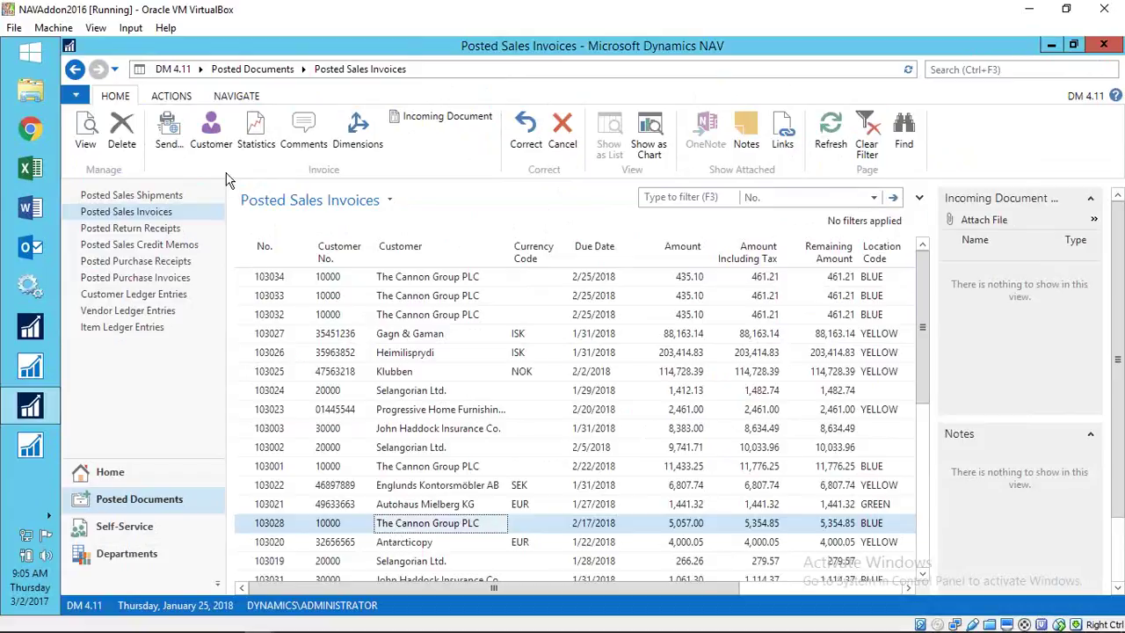
pyautogui.click(87, 145)
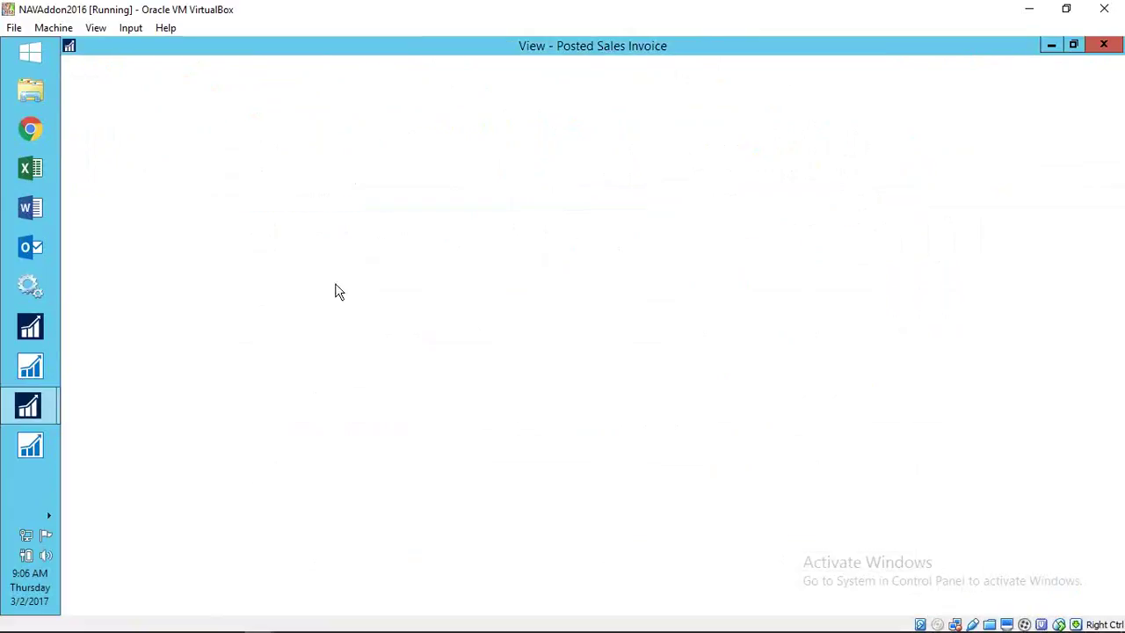
pyautogui.click(170, 69)
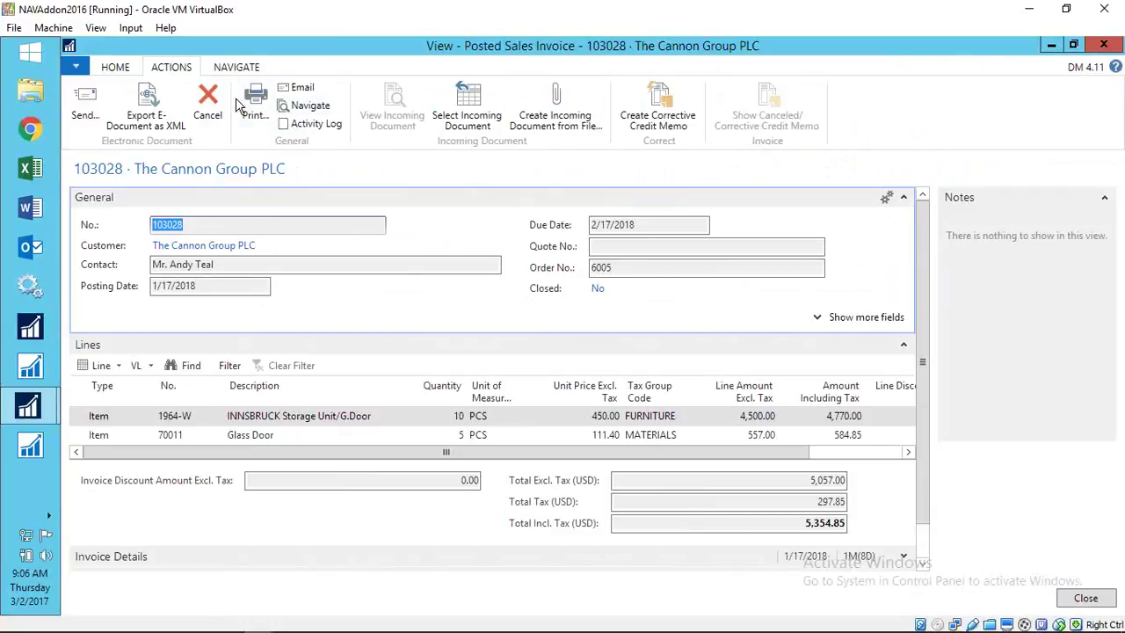
pyautogui.click(115, 67)
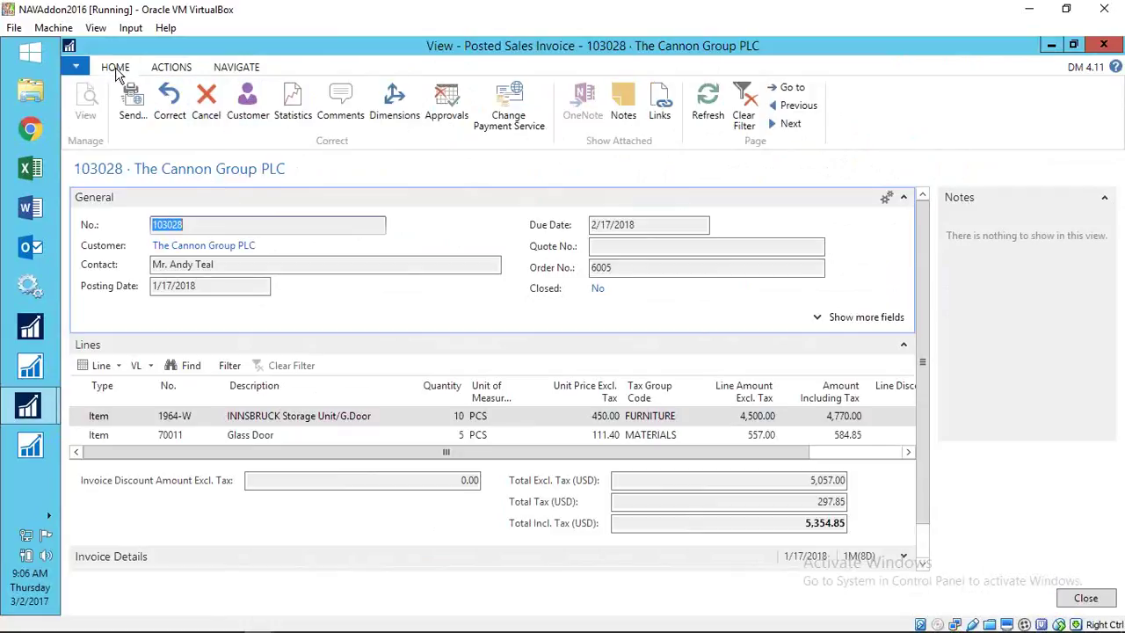
pyautogui.click(394, 117)
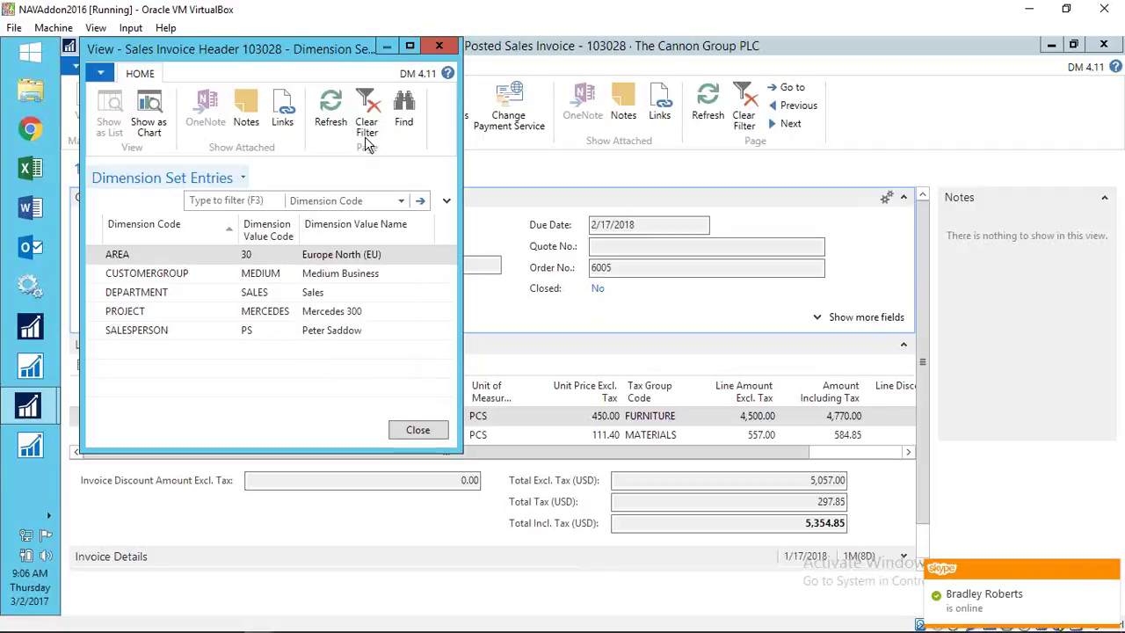
pyautogui.click(442, 49)
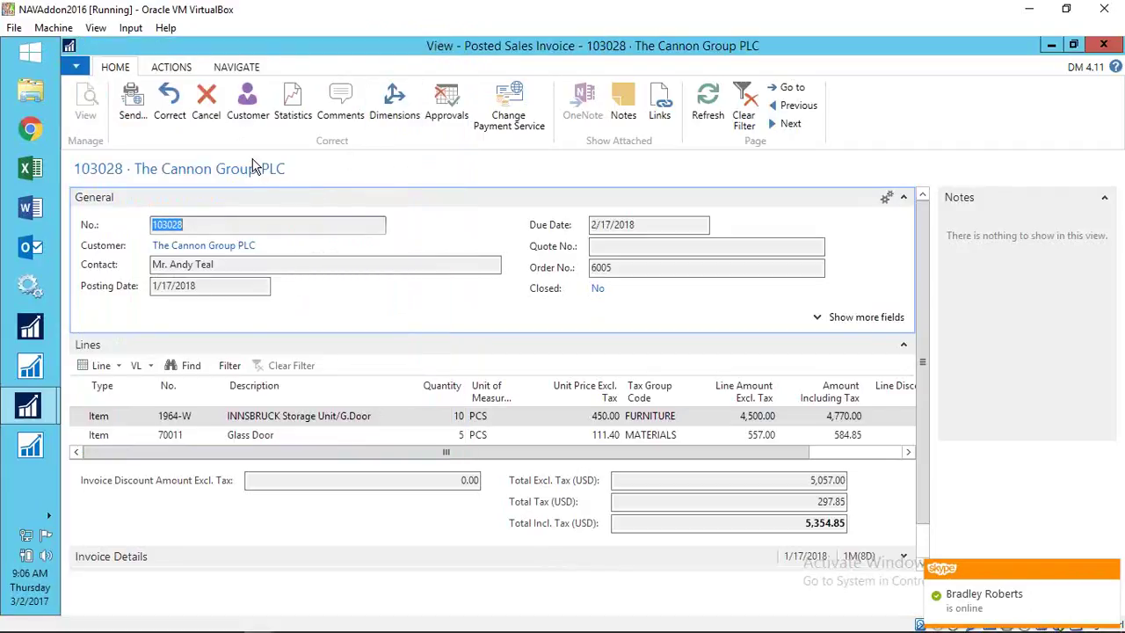
pyautogui.click(186, 68)
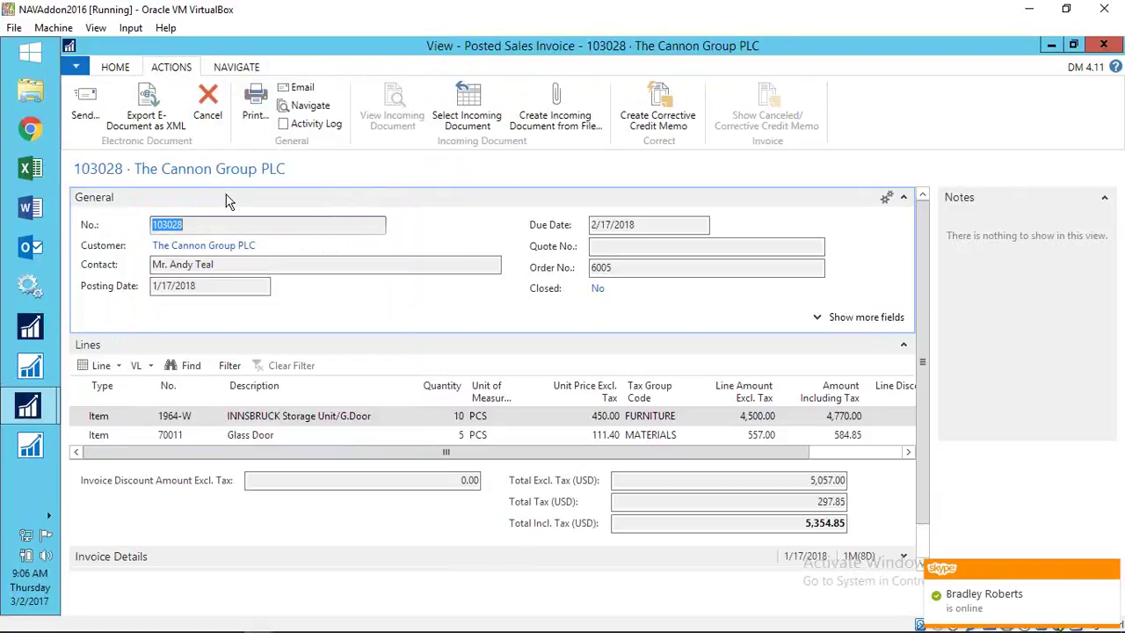
# Step: Open invoice 103028's Dimension Mgt History from Navigate and widen it to see more columns
pyautogui.click(311, 106)
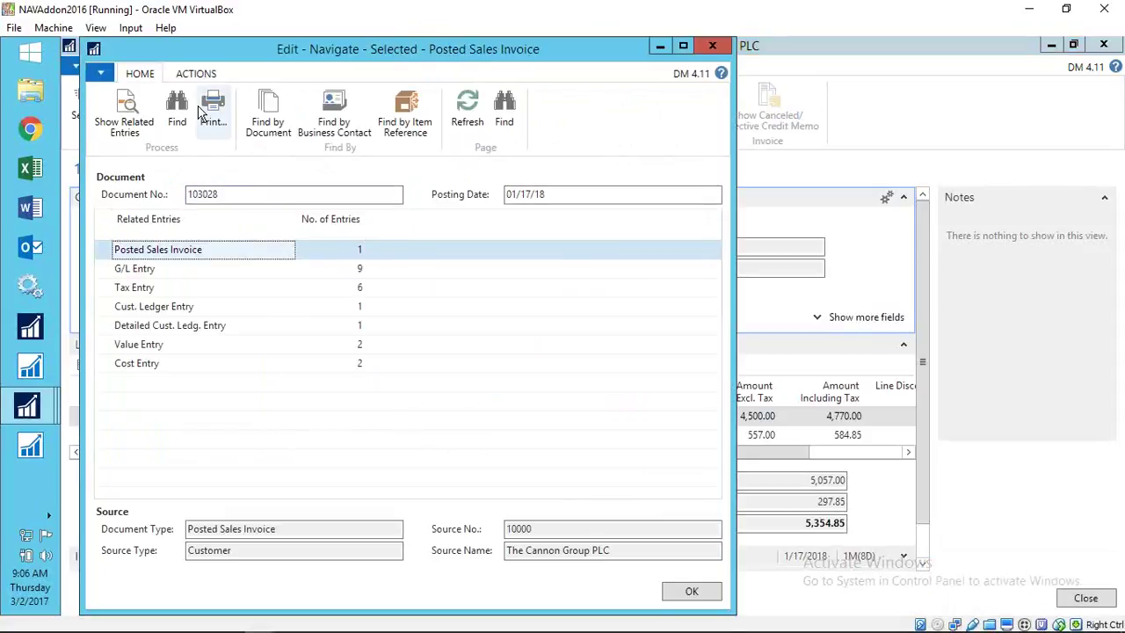
pyautogui.click(191, 75)
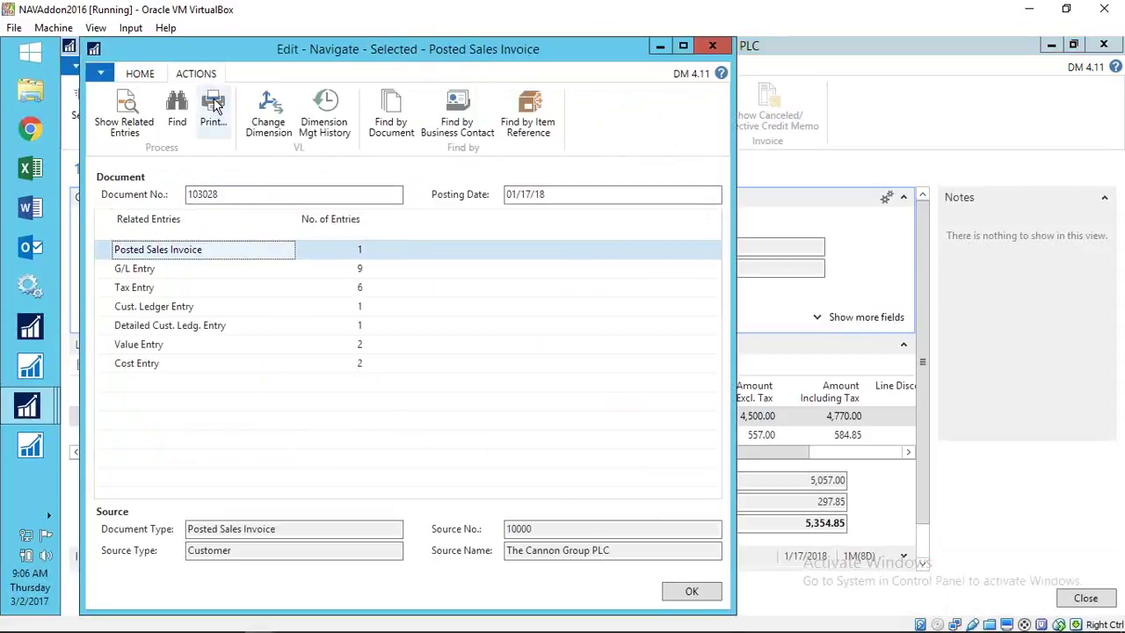
pyautogui.click(328, 128)
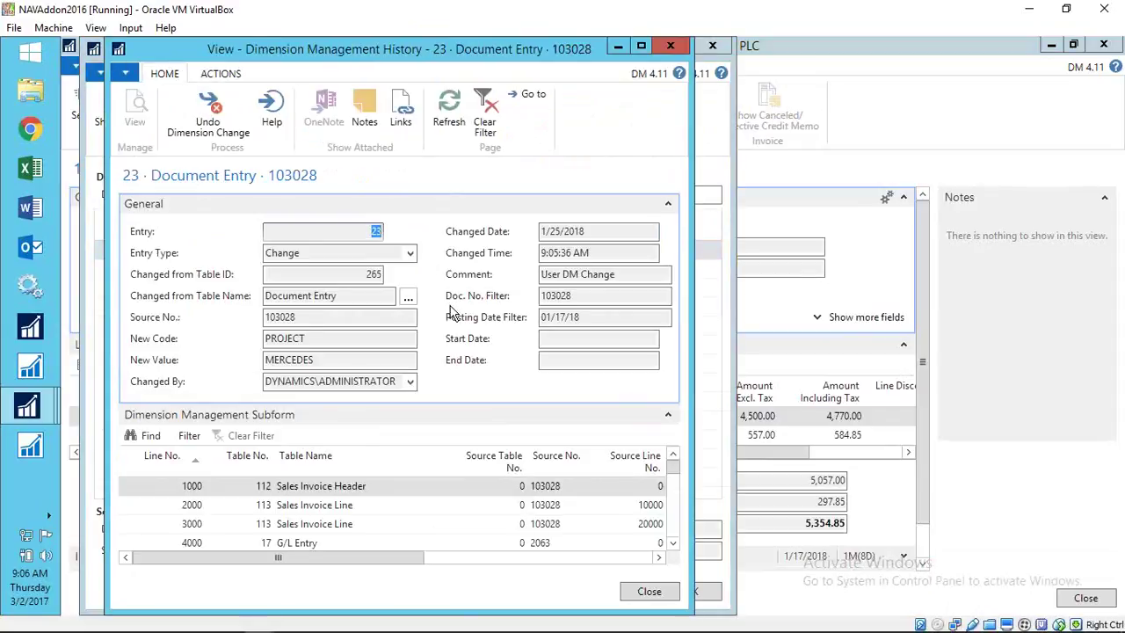
pyautogui.moveTo(695, 407); pyautogui.dragTo(844, 405)
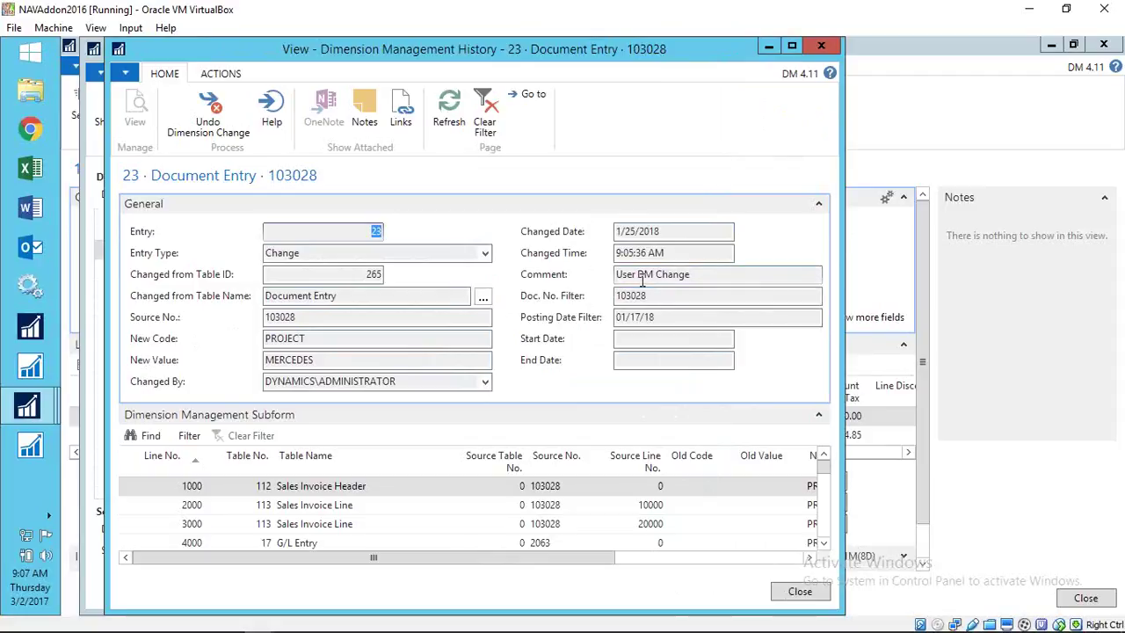
pyautogui.click(824, 542)
pyautogui.moveTo(824, 474); pyautogui.dragTo(1064, 484)
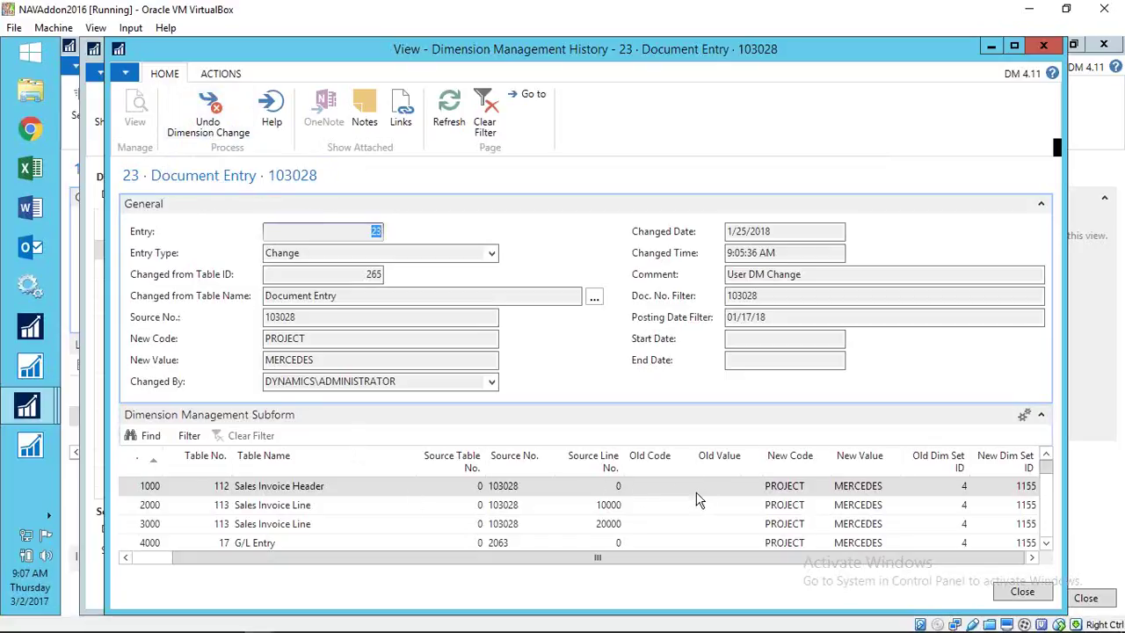
# Step: Undo history entry 23's PROJECT MERCEDES change, confirm it, and close the history
pyautogui.click(204, 121)
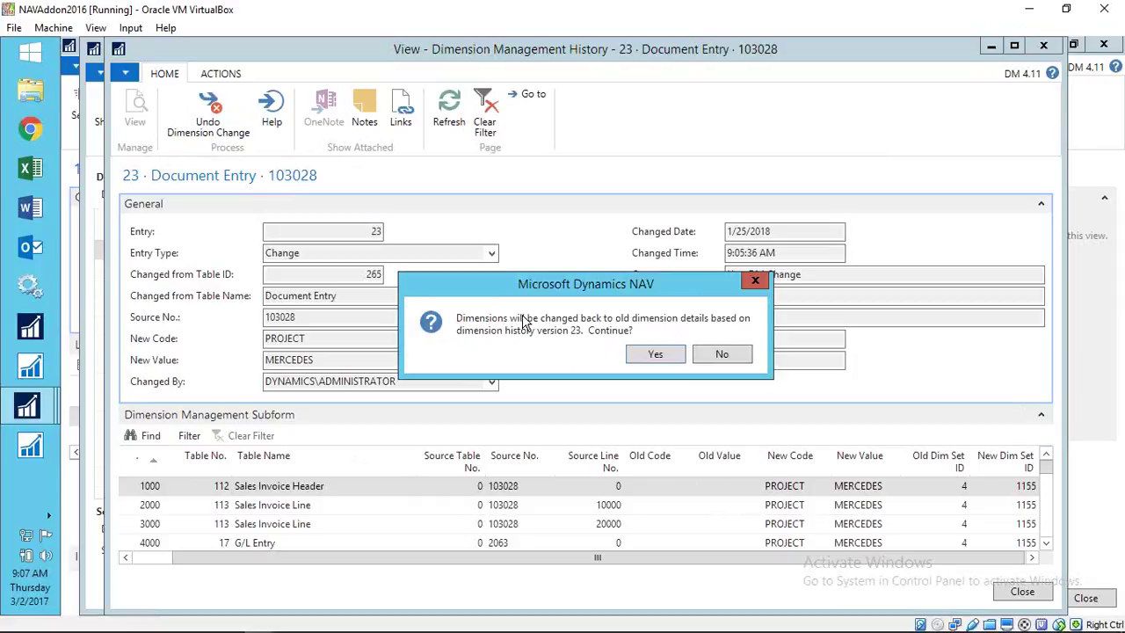
pyautogui.click(658, 356)
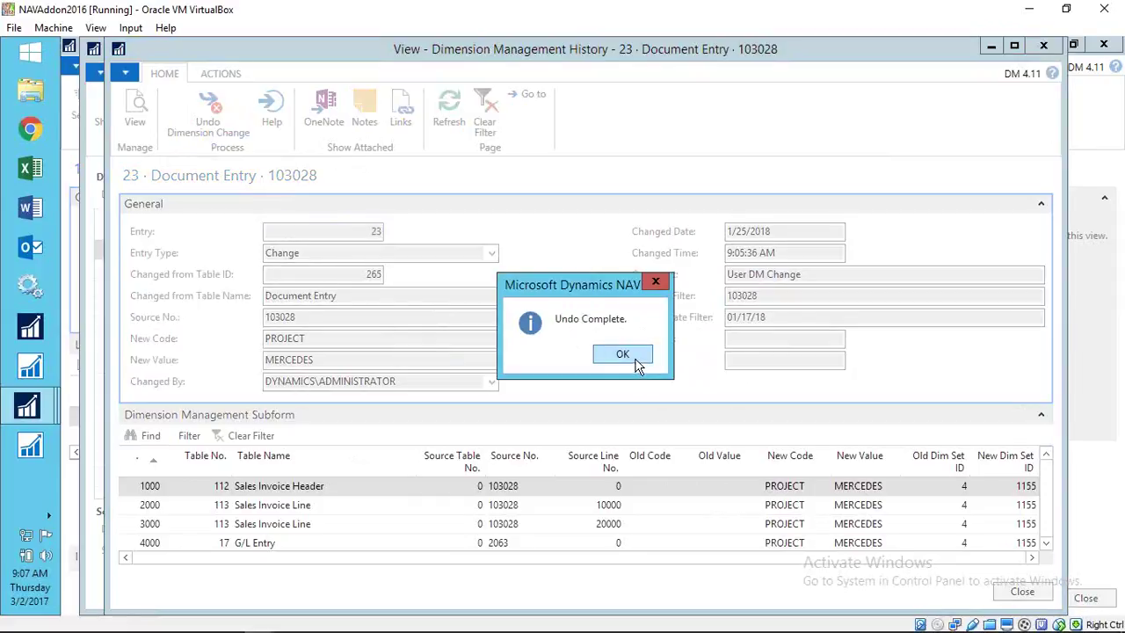
pyautogui.click(637, 361)
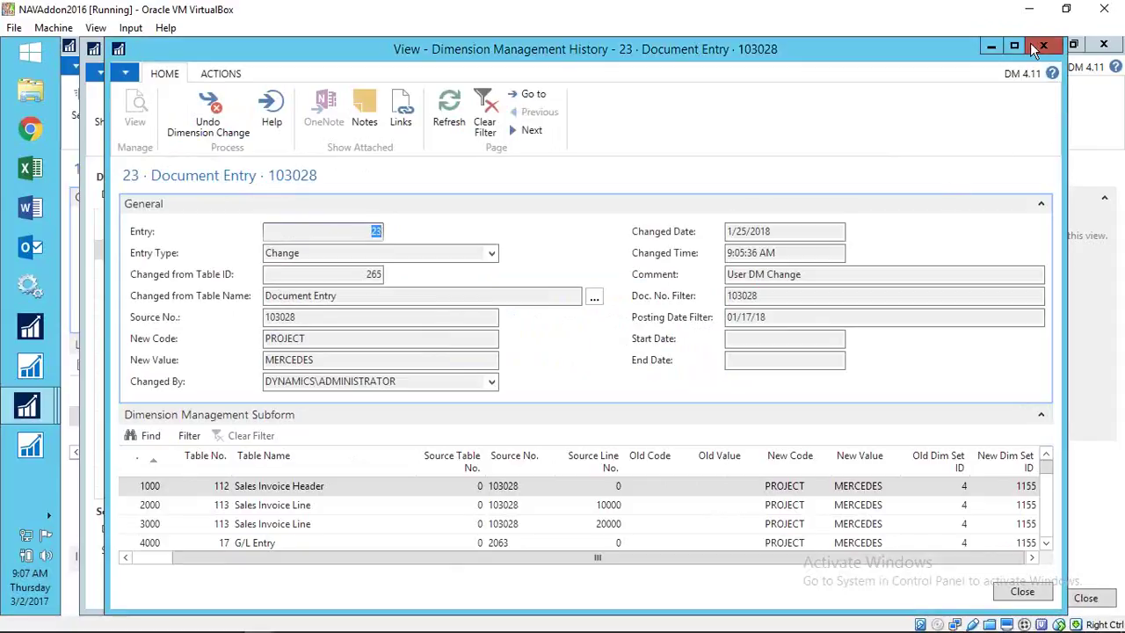
pyautogui.click(1042, 46)
# Step: Check invoice 103028's G/L entries show no MERCEDES project code, then return to the invoice
pyautogui.click(306, 269)
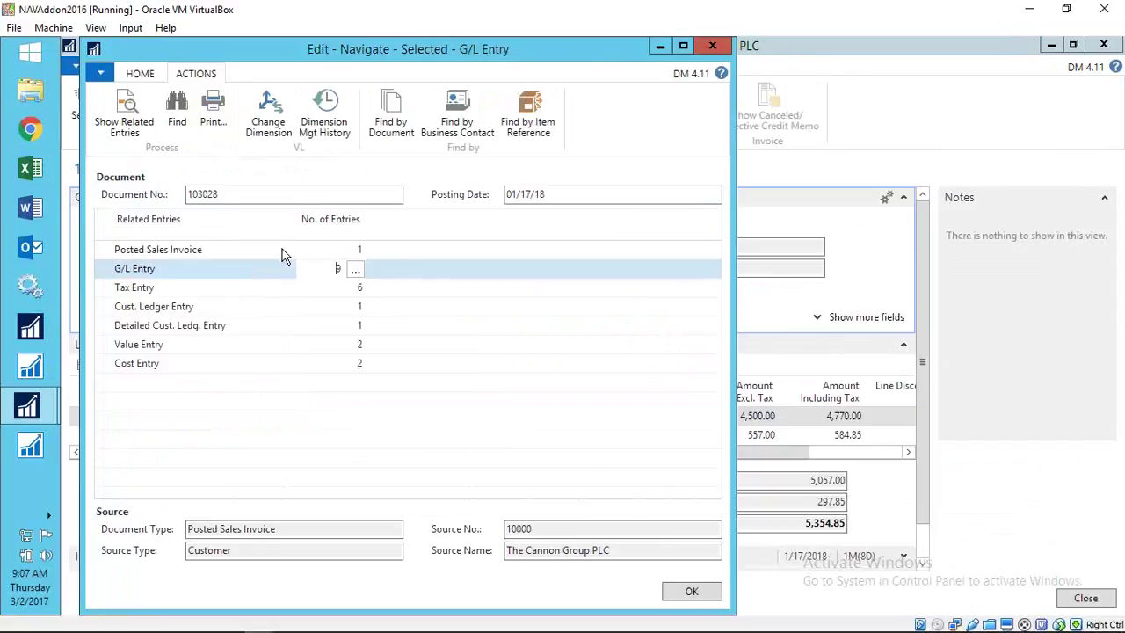
pyautogui.click(123, 132)
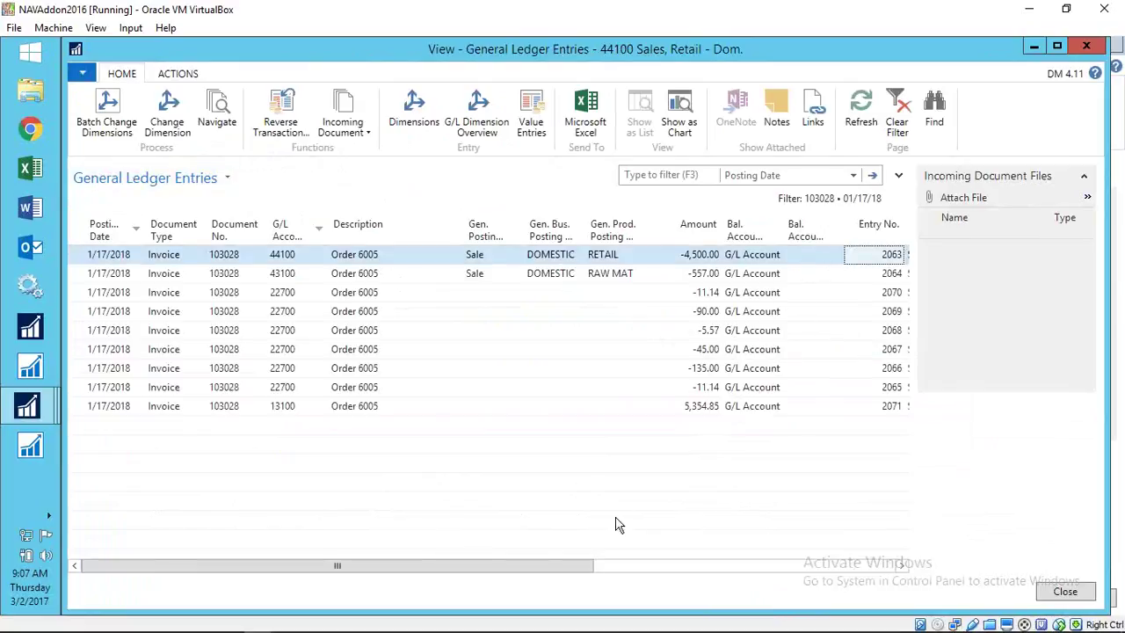
pyautogui.moveTo(571, 565); pyautogui.dragTo(785, 572)
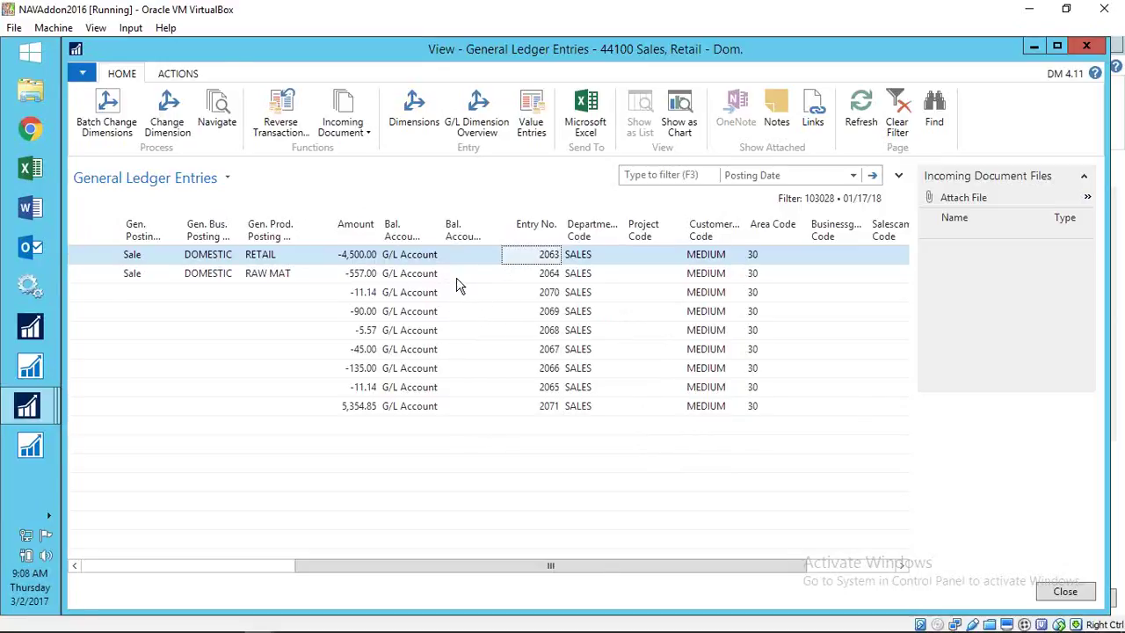
pyautogui.press('Escape')
pyautogui.press('Escape')
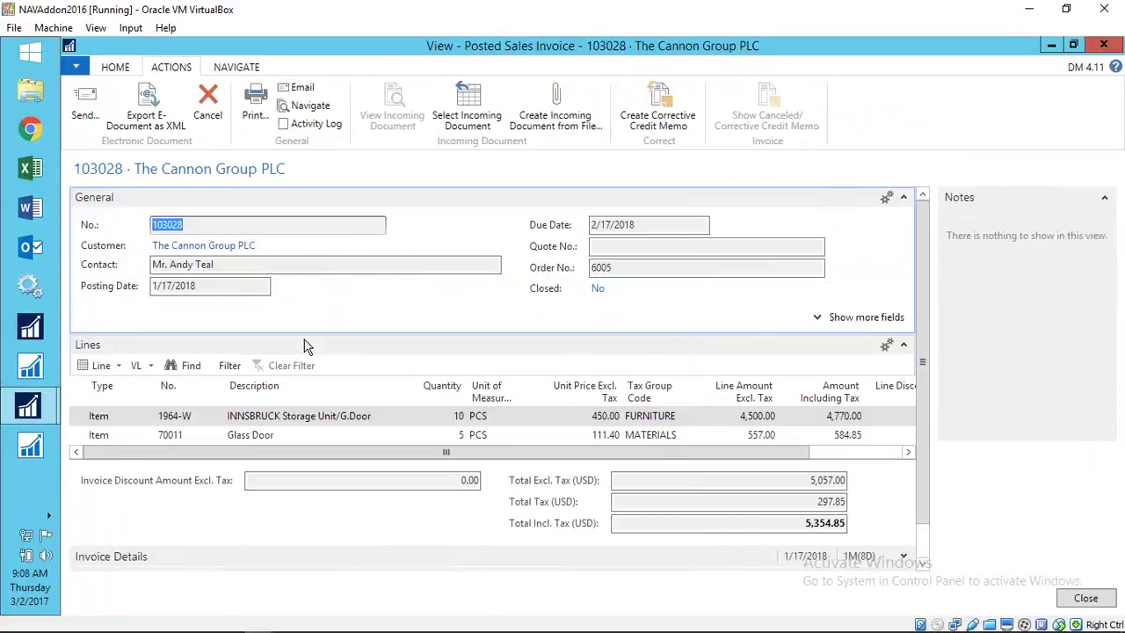
pyautogui.press('Escape')
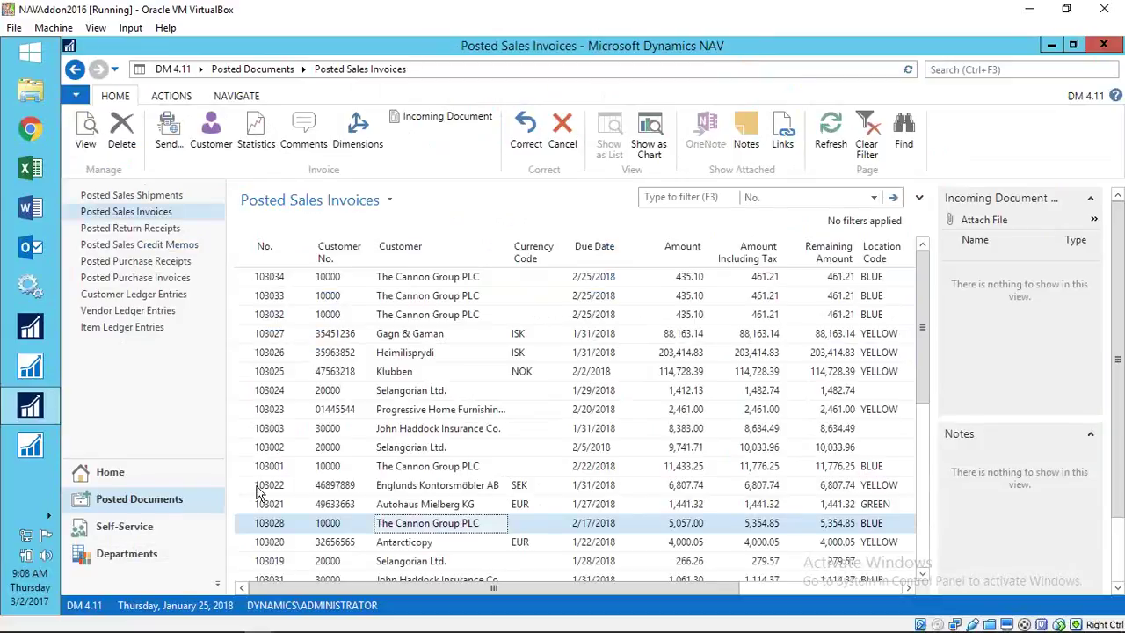
# Step: Open the Dimension Management History List from Dimension Manager administration
pyautogui.click(127, 555)
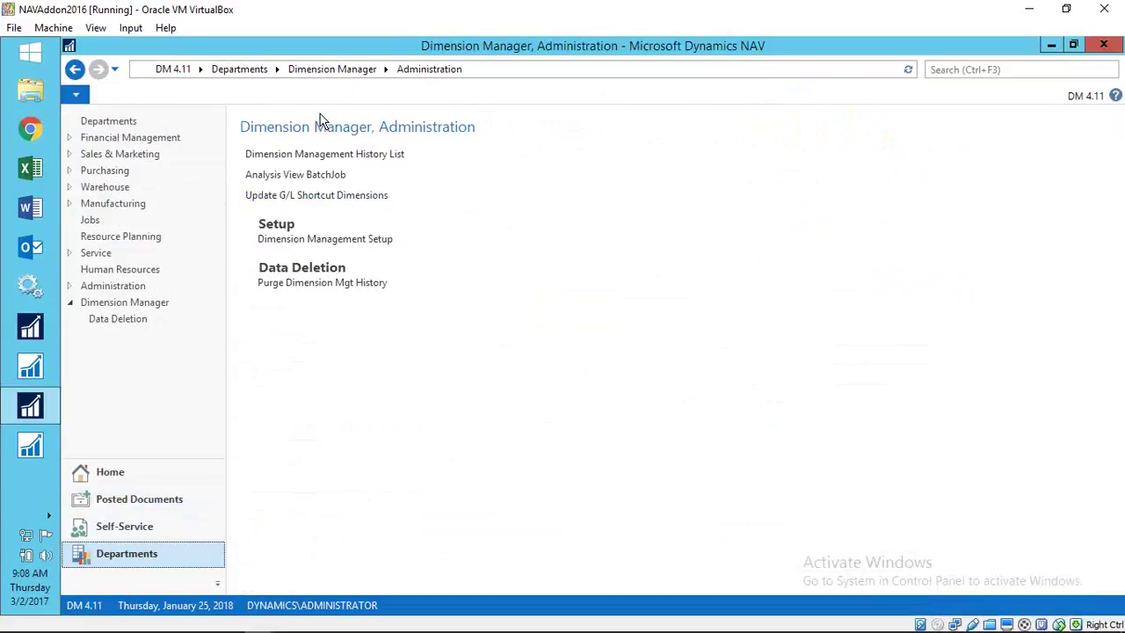
pyautogui.click(303, 156)
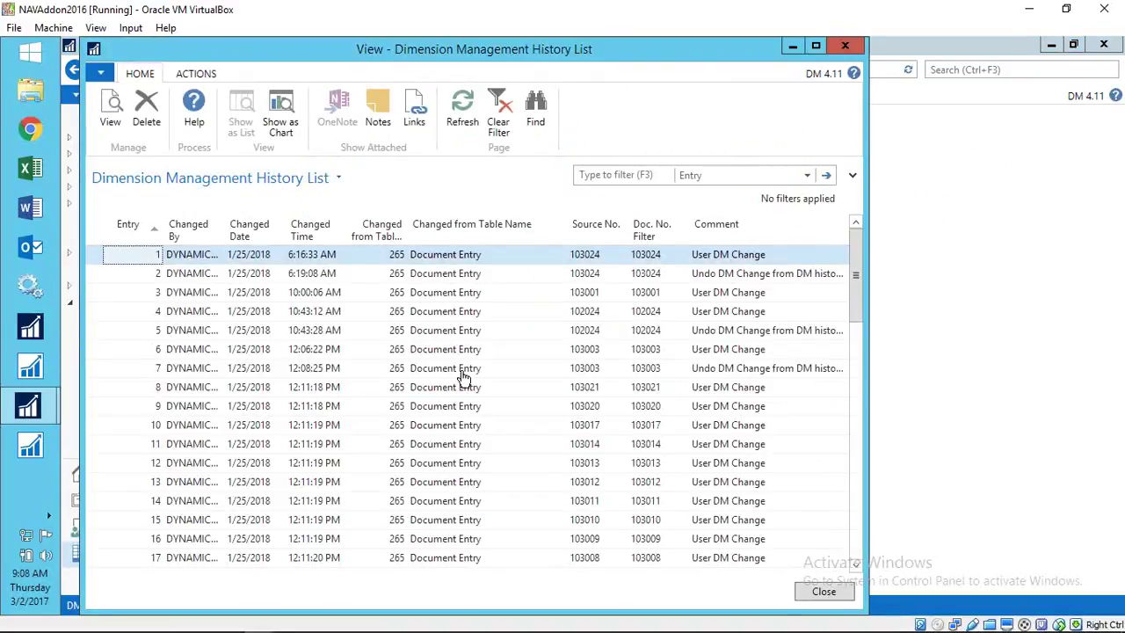
pyautogui.scroll(-3, 464, 376)
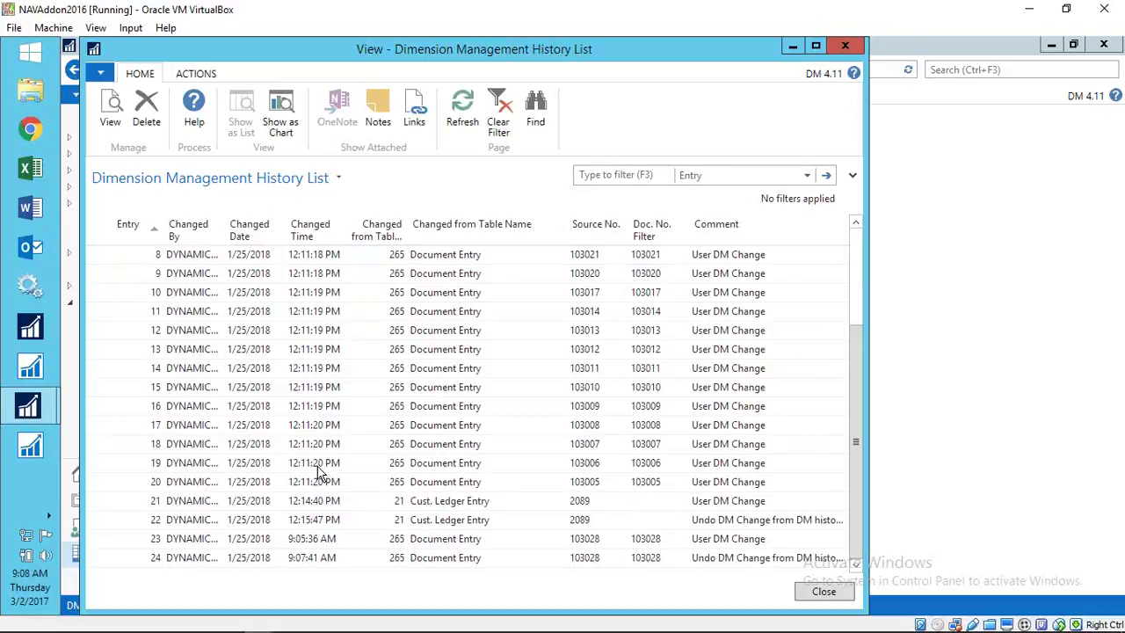
# Step: Review history entry 16's details, then close the entry and the history list
pyautogui.click(321, 538)
pyautogui.click(322, 413)
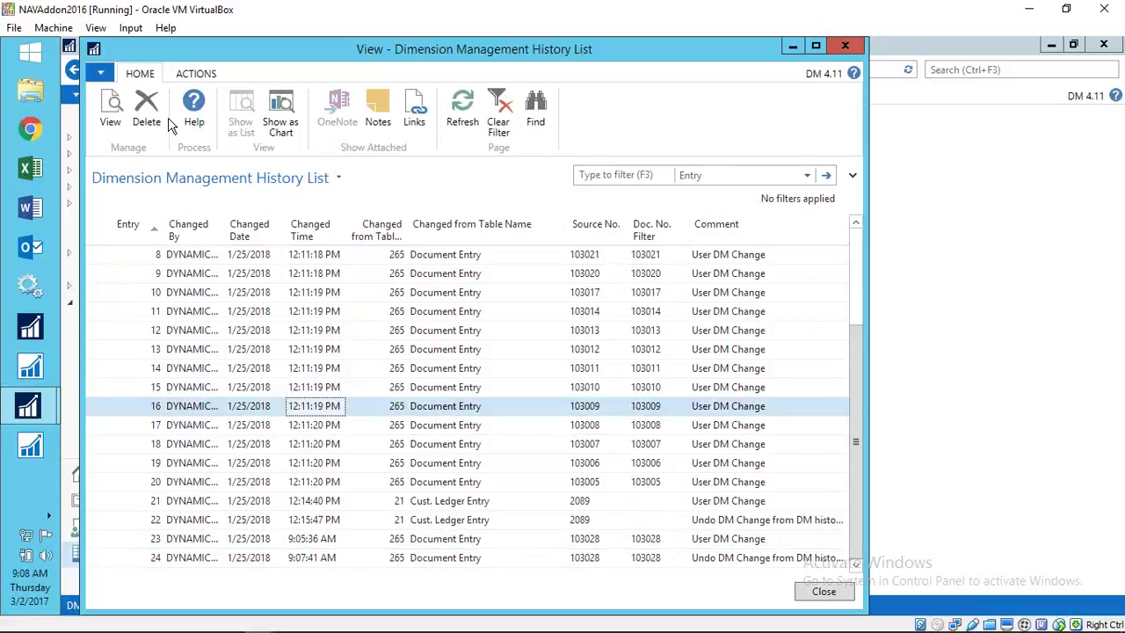
pyautogui.click(110, 117)
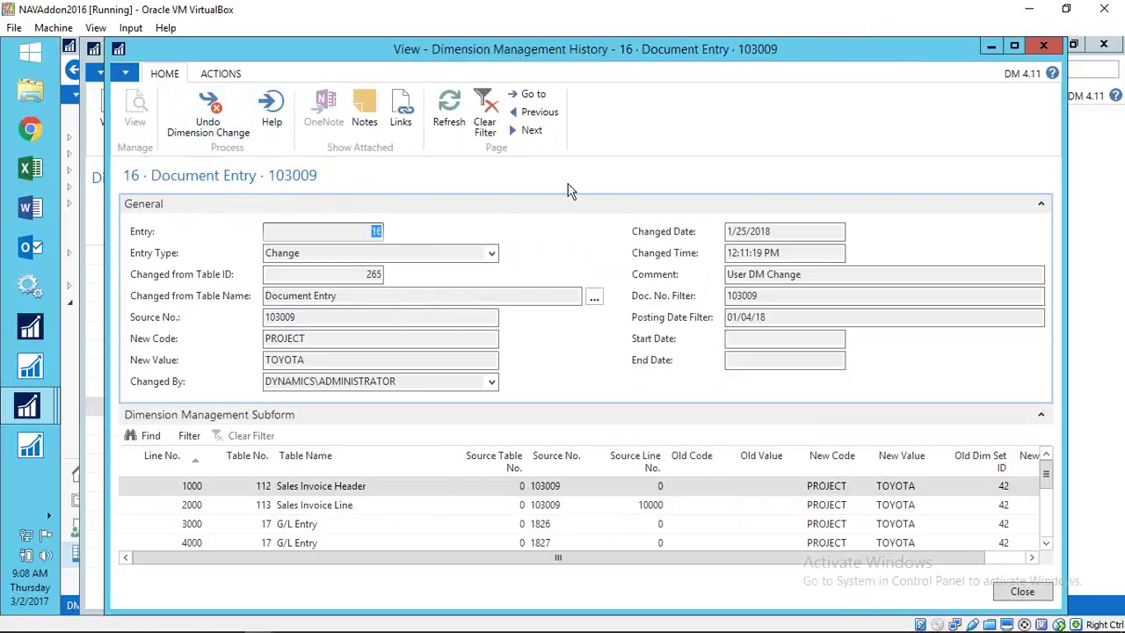
pyautogui.press('Escape')
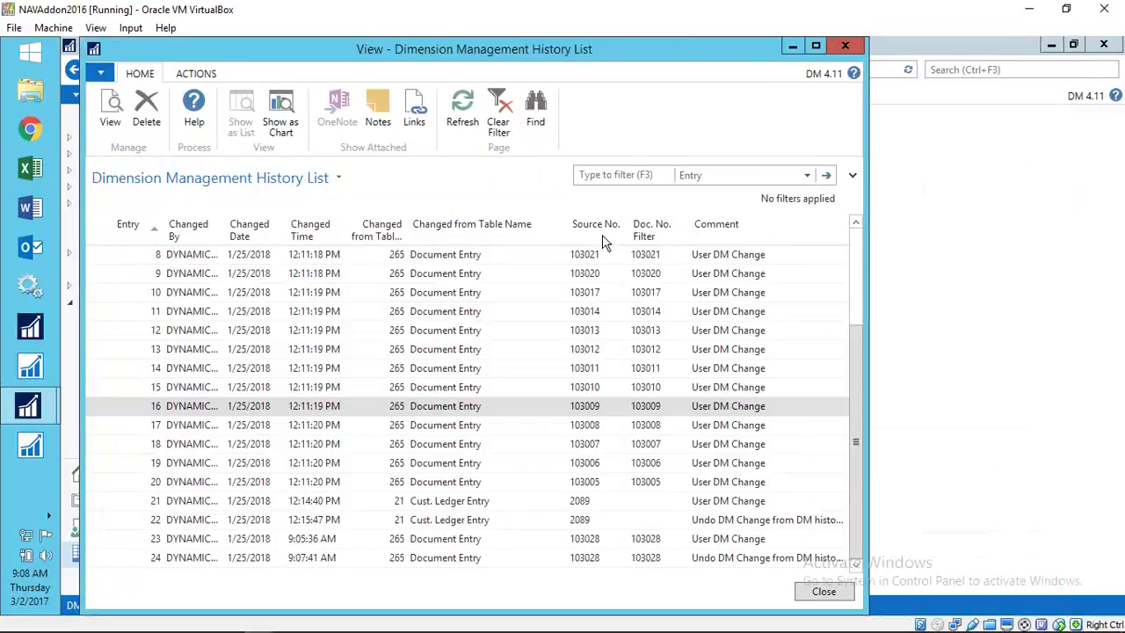
pyautogui.moveTo(851, 419); pyautogui.dragTo(721, 284)
pyautogui.press('Escape')
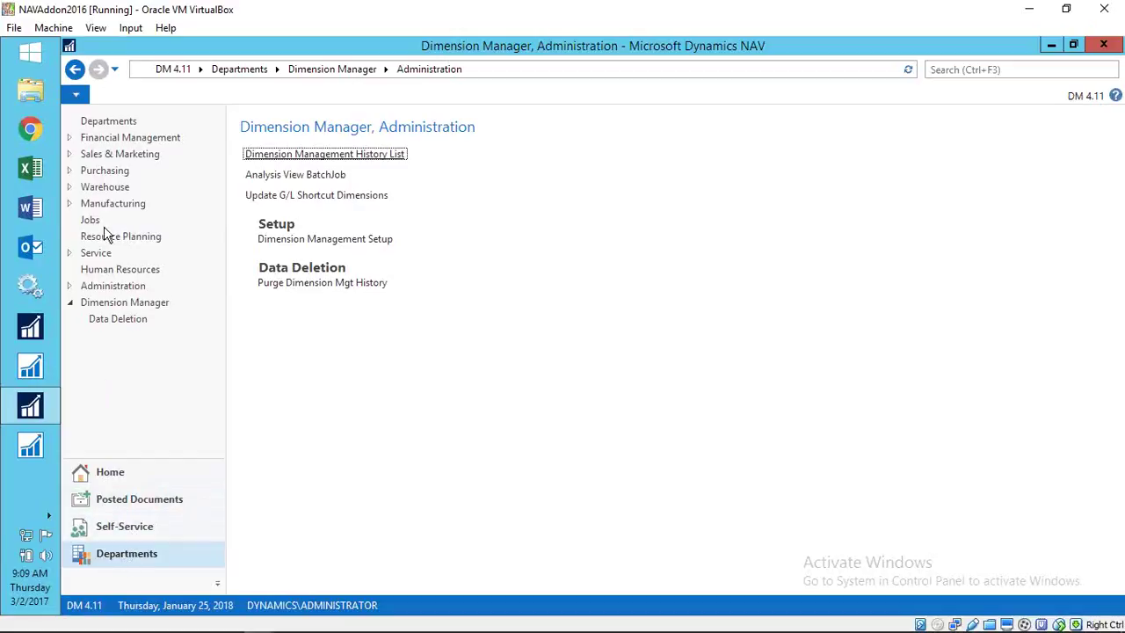
# Step: Open Posted Sales Invoices via Sales & Marketing > Order Processing > Posted Documents
pyautogui.click(129, 154)
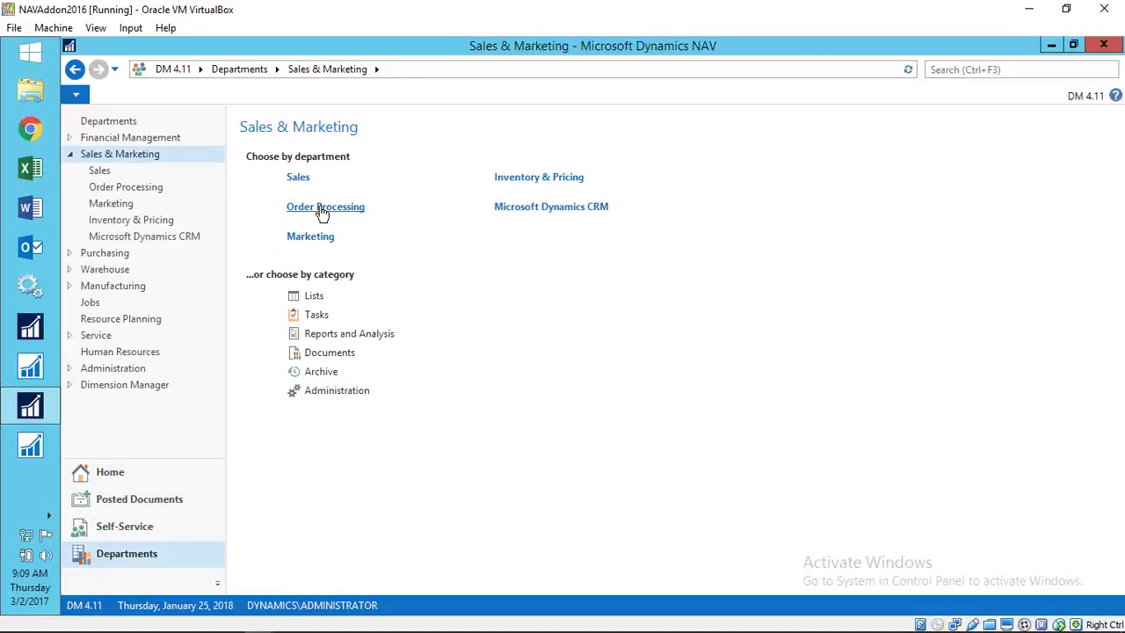
pyautogui.click(321, 211)
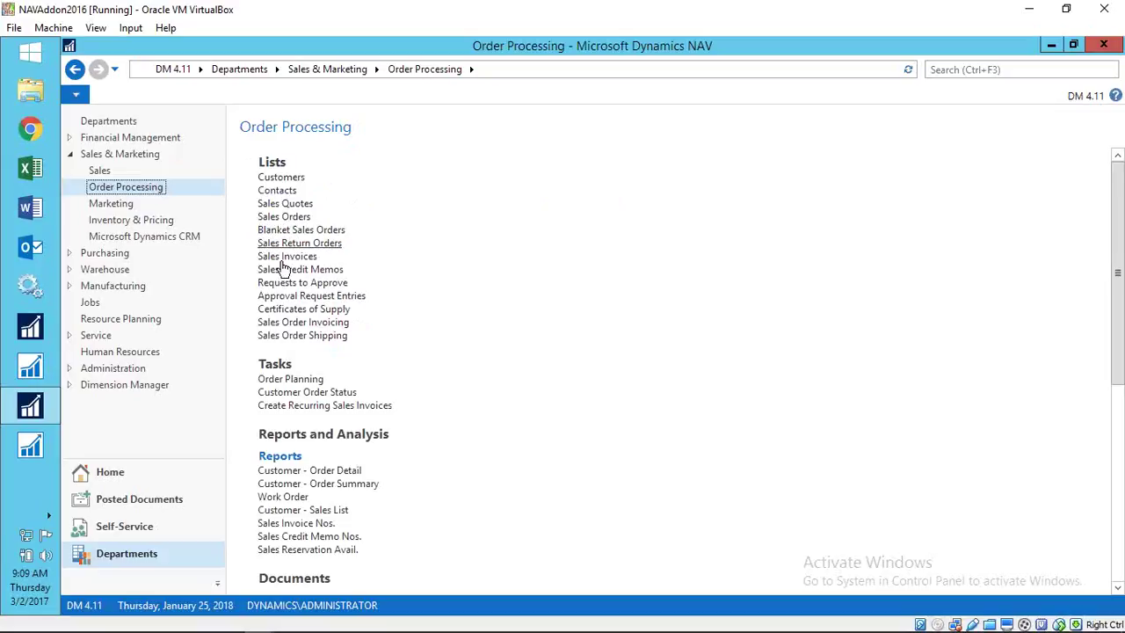
pyautogui.click(138, 525)
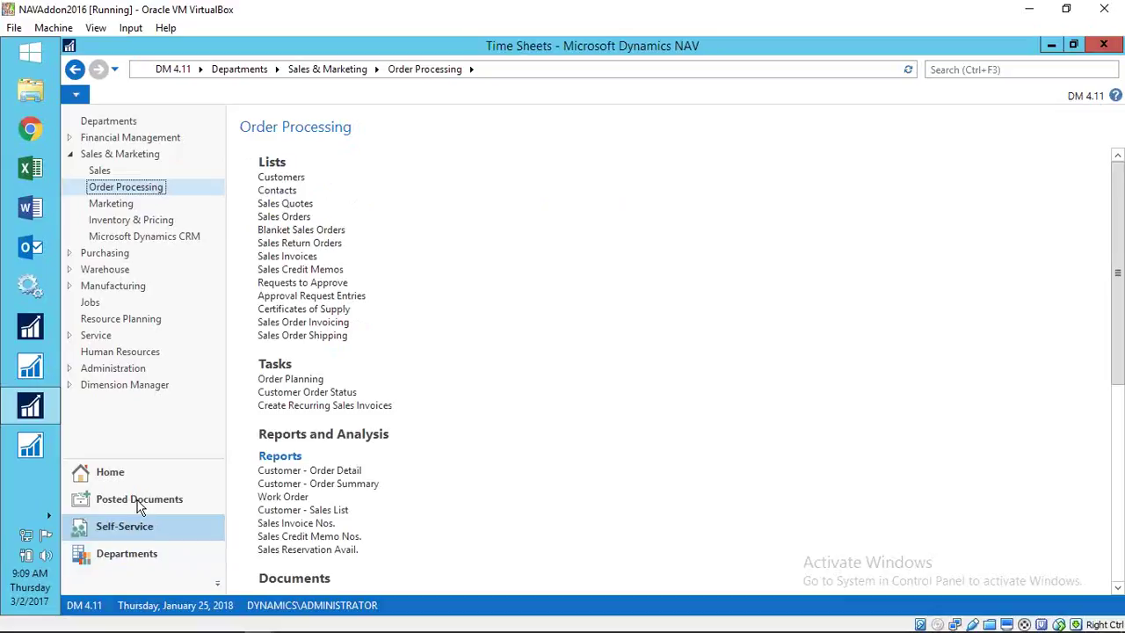
pyautogui.click(138, 500)
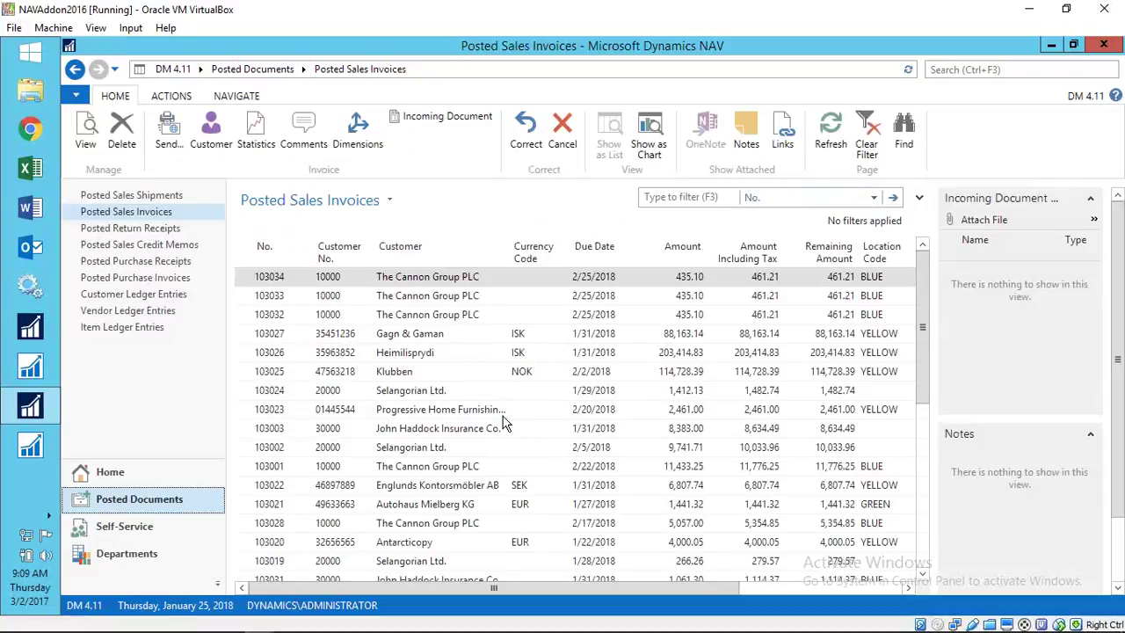
# Step: Filter the invoices on Currency Code EURO, then clear that wrong filter value
pyautogui.click(804, 199)
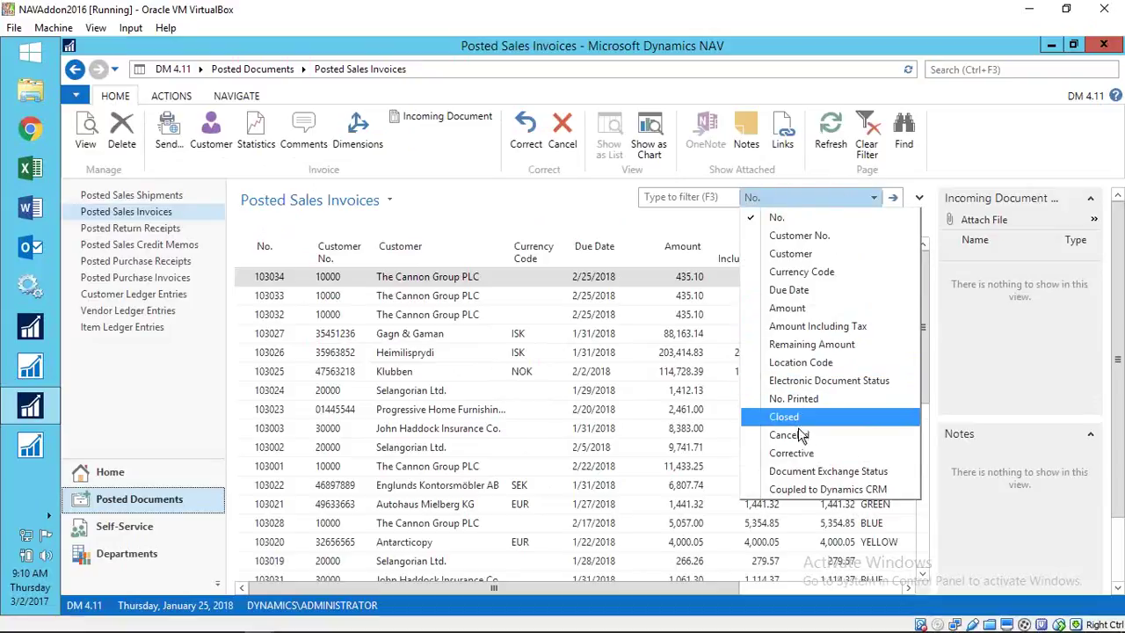
pyautogui.click(807, 273)
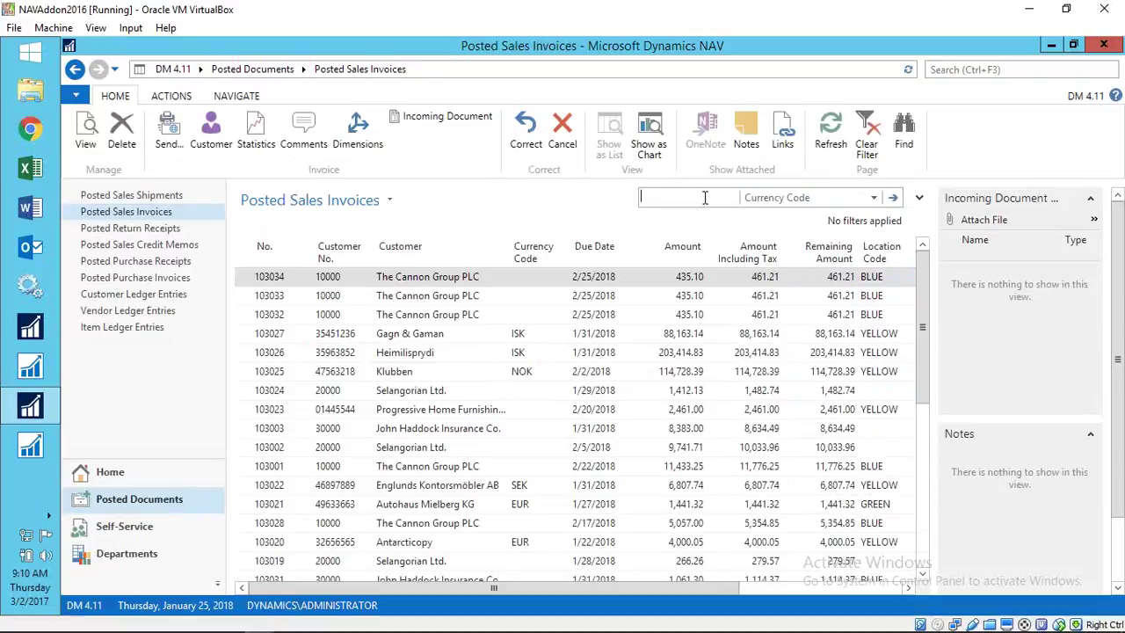
pyautogui.write('EURO')
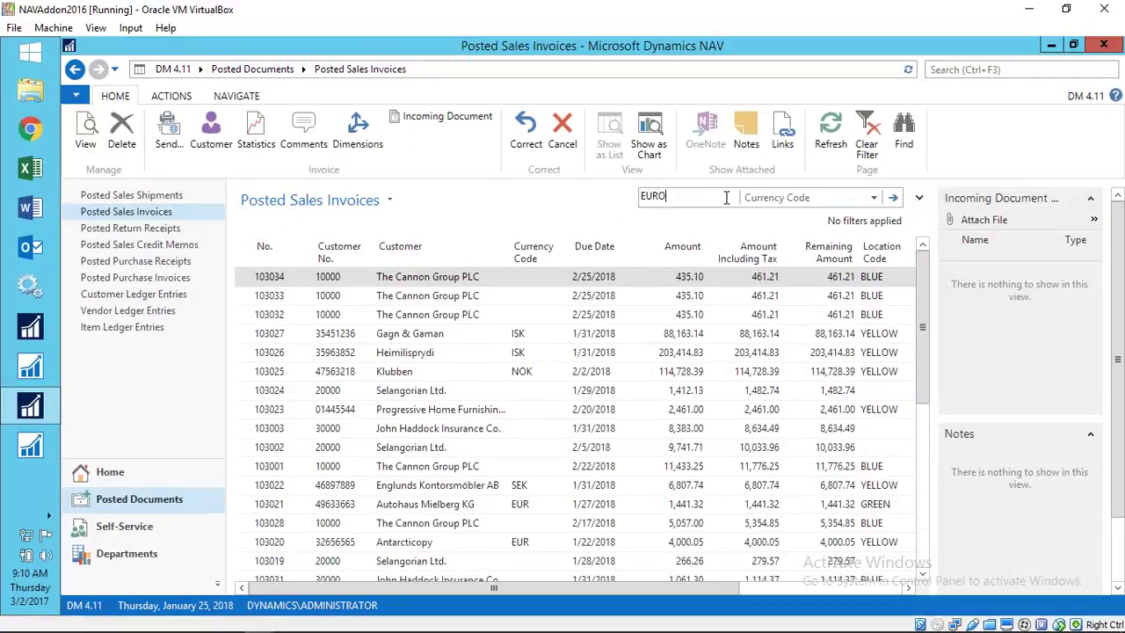
pyautogui.doubleClick(726, 197)
pyautogui.press('Return')
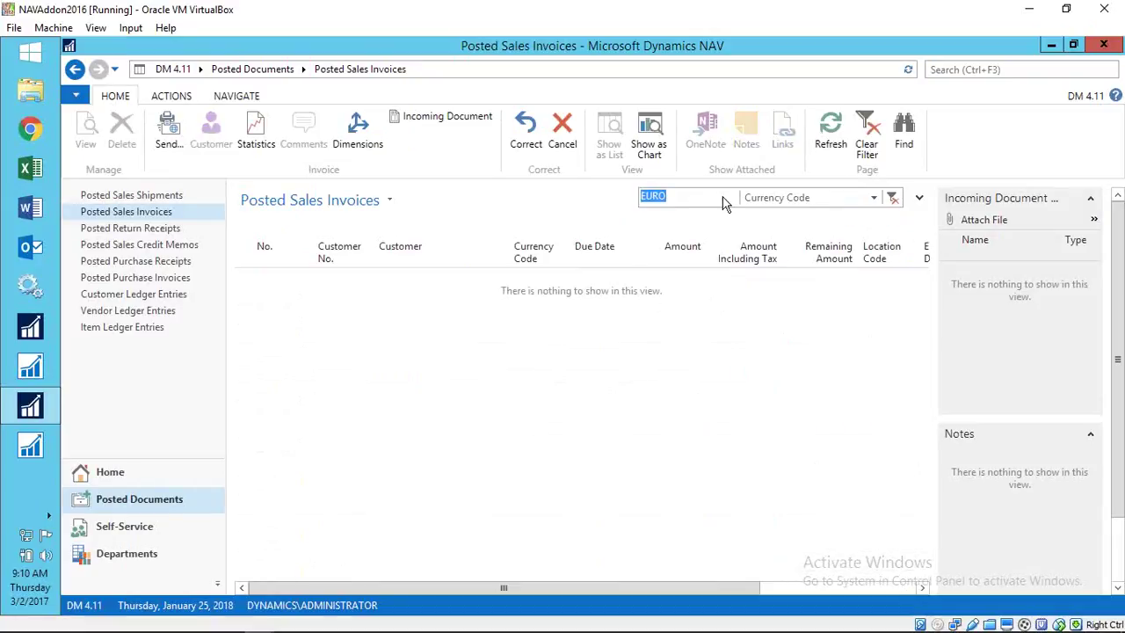
pyautogui.click(710, 195)
pyautogui.moveTo(675, 196); pyautogui.dragTo(628, 211)
pyautogui.press('BackSpace')
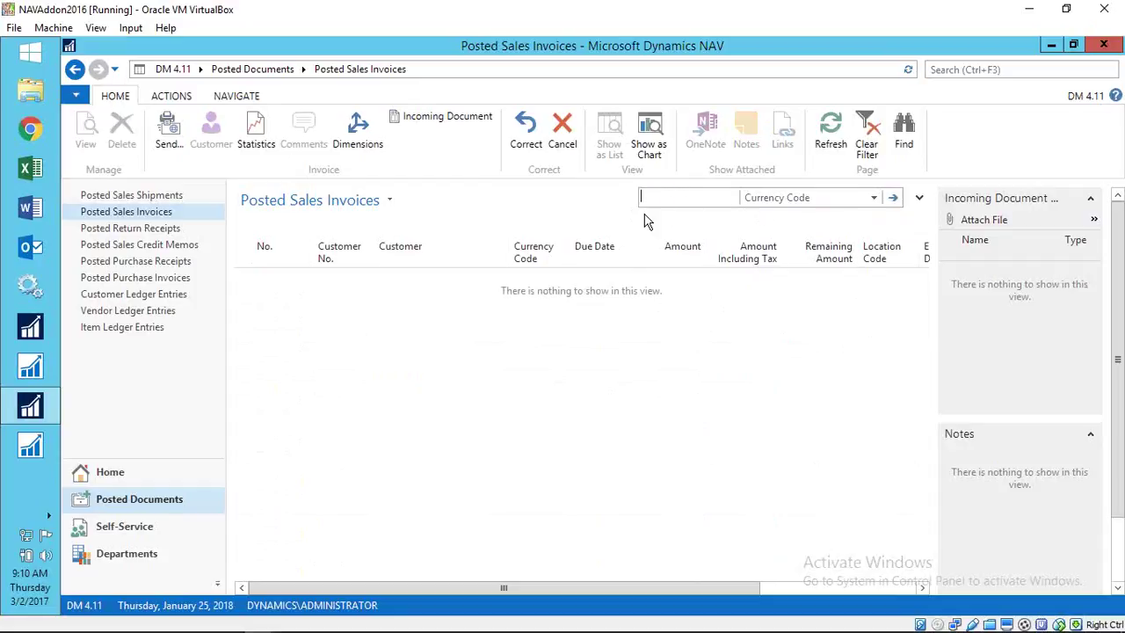
pyautogui.click(600, 315)
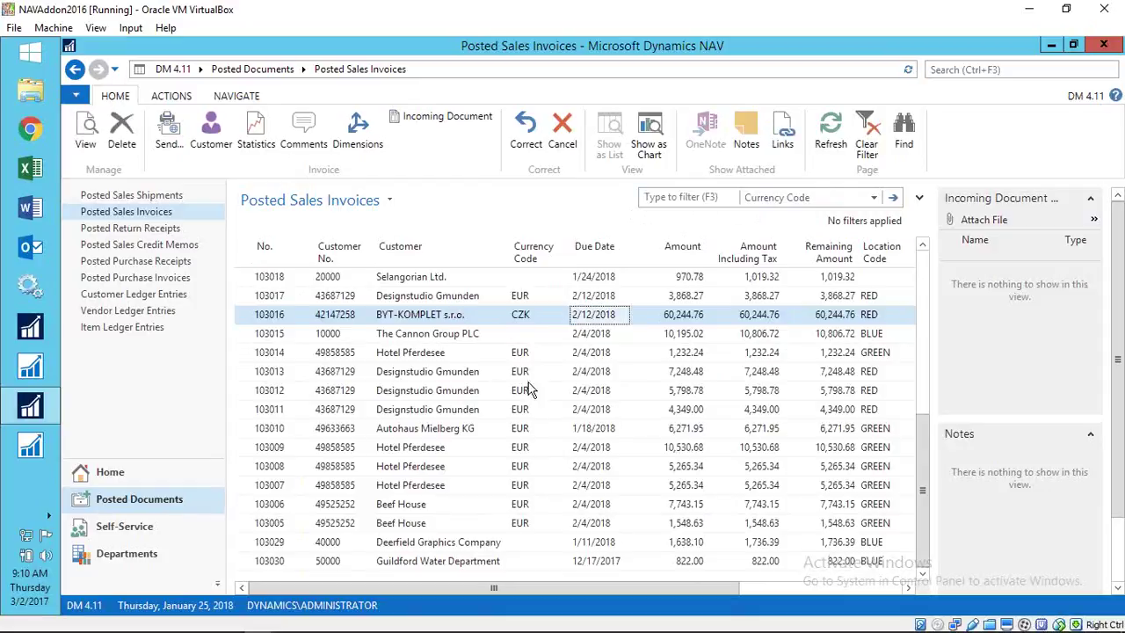
# Step: Filter the Posted Sales Invoices on Currency Code EUR
pyautogui.click(680, 195)
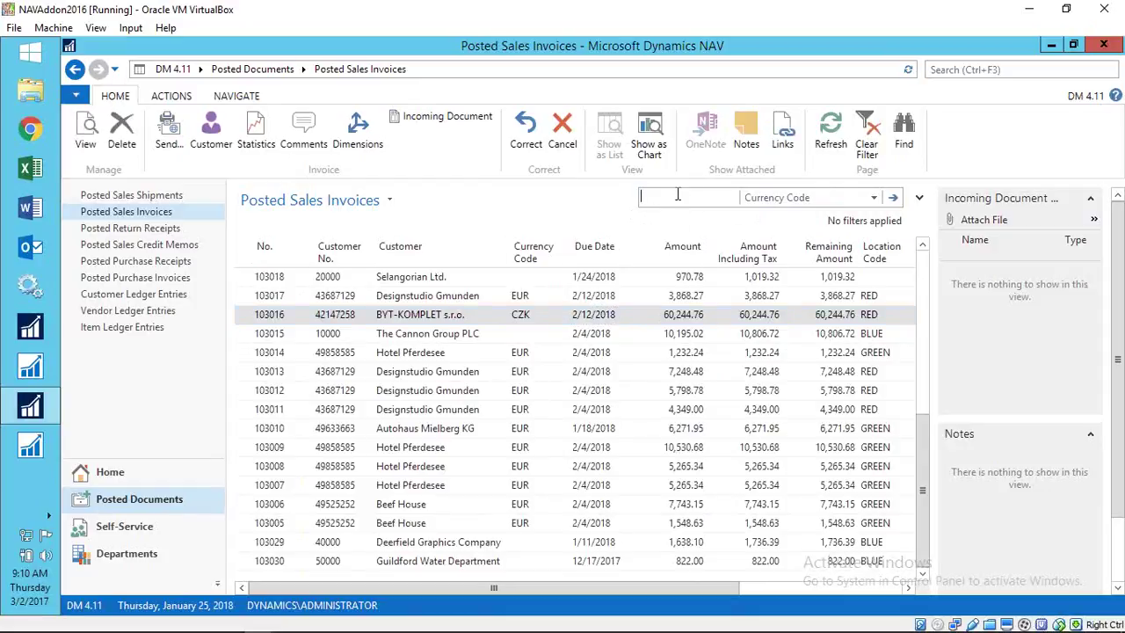
pyautogui.write('EUR')
pyautogui.press('Return')
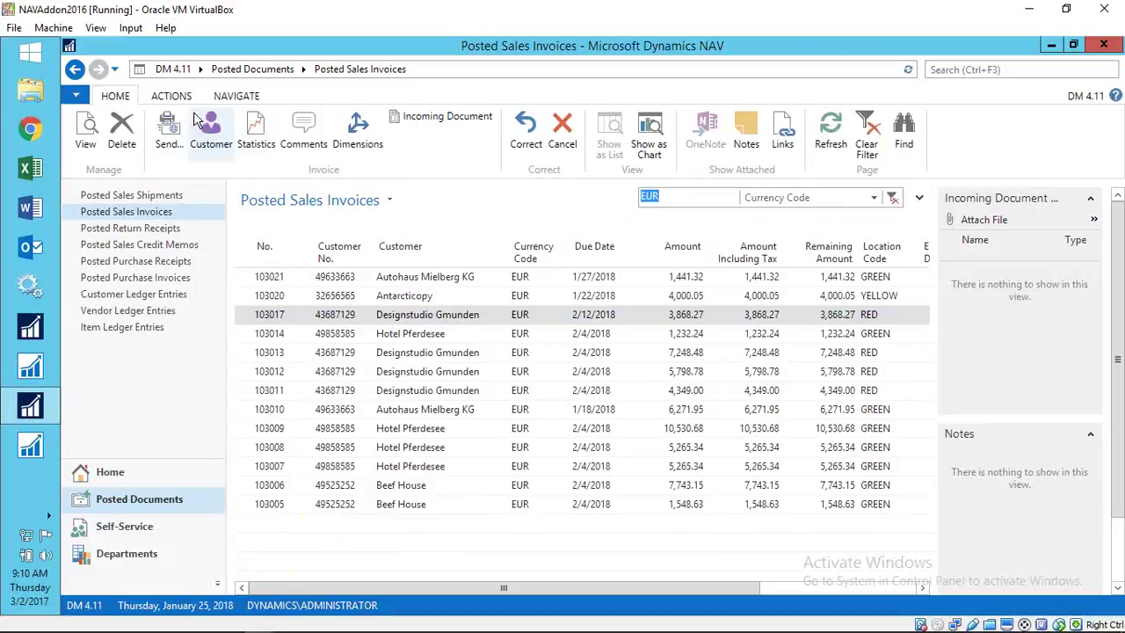
pyautogui.click(169, 96)
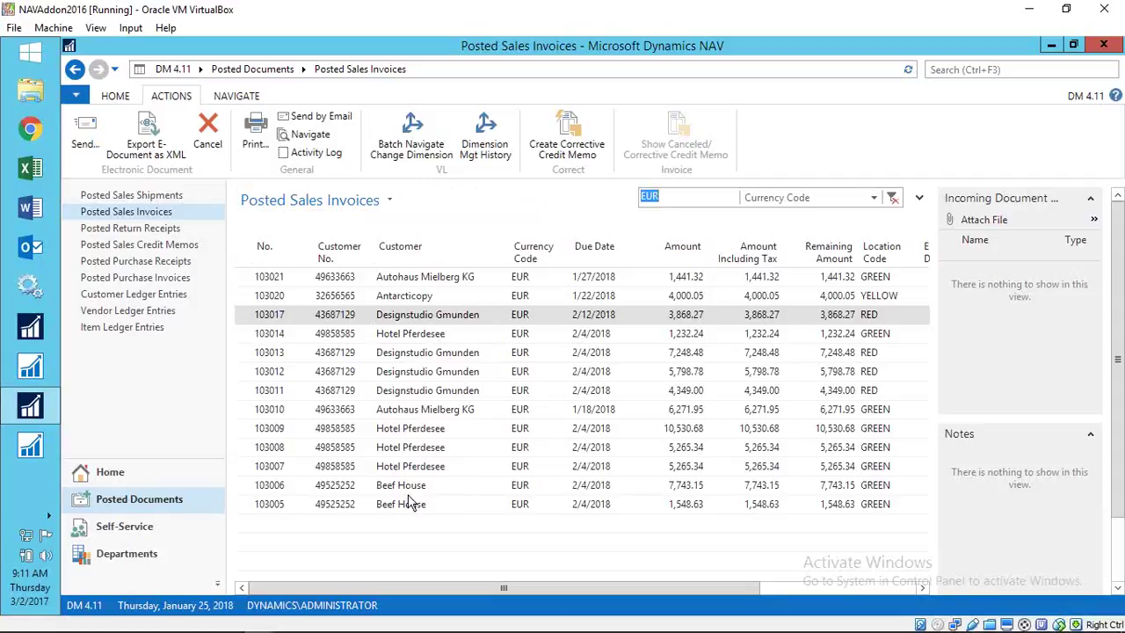
# Step: Batch-change the AREA dimension on the listed invoices to 40, Europe North (Non EU)
pyautogui.click(412, 139)
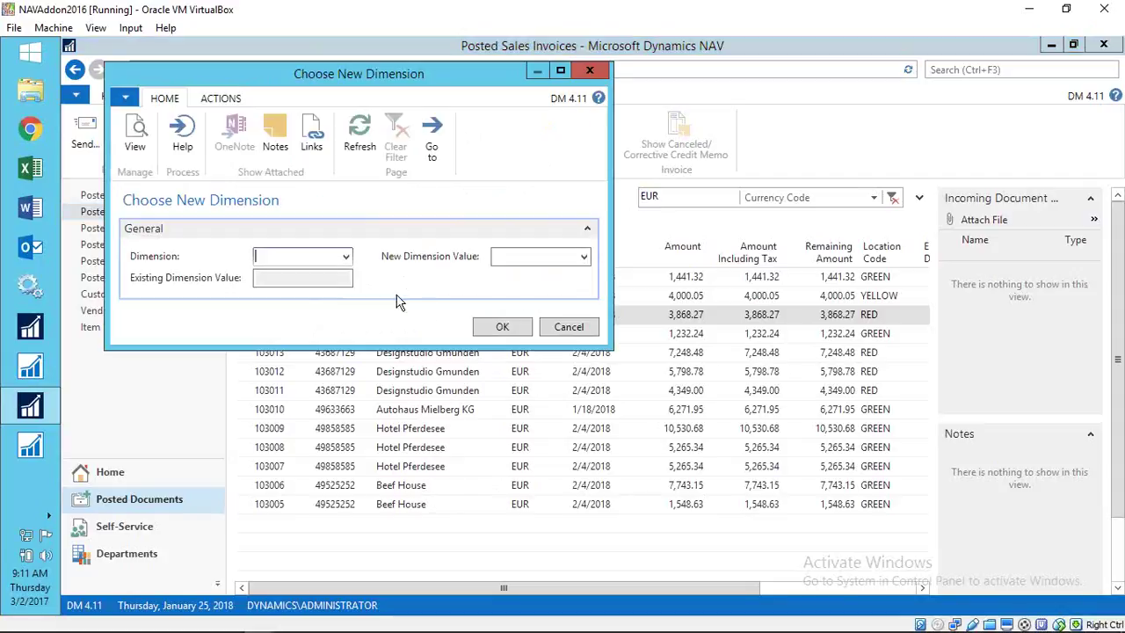
pyautogui.click(345, 257)
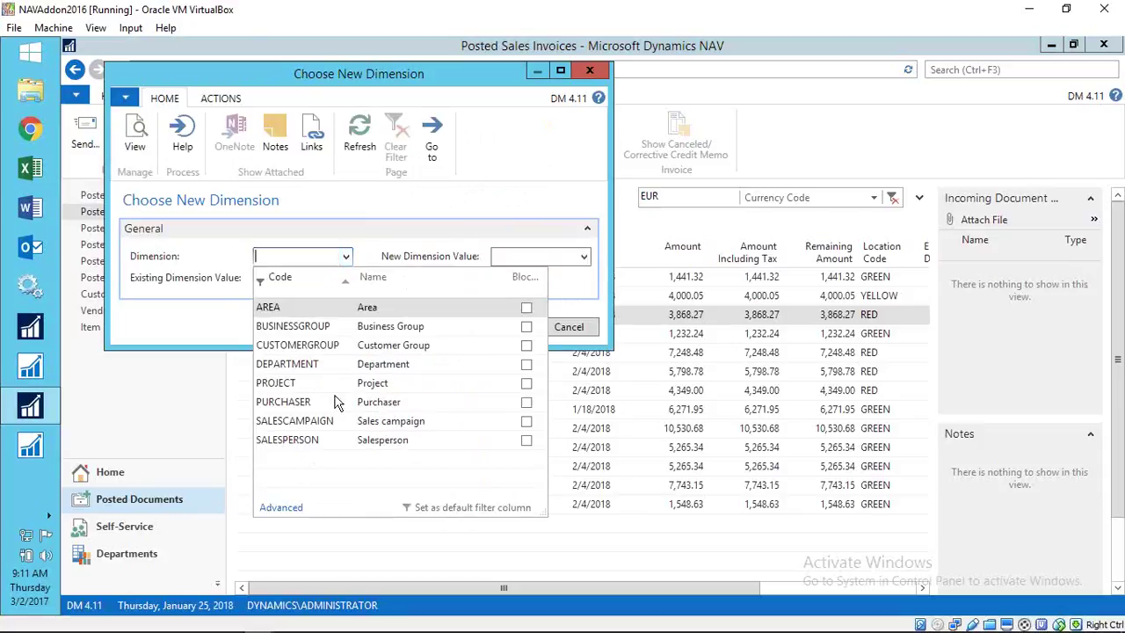
pyautogui.click(326, 314)
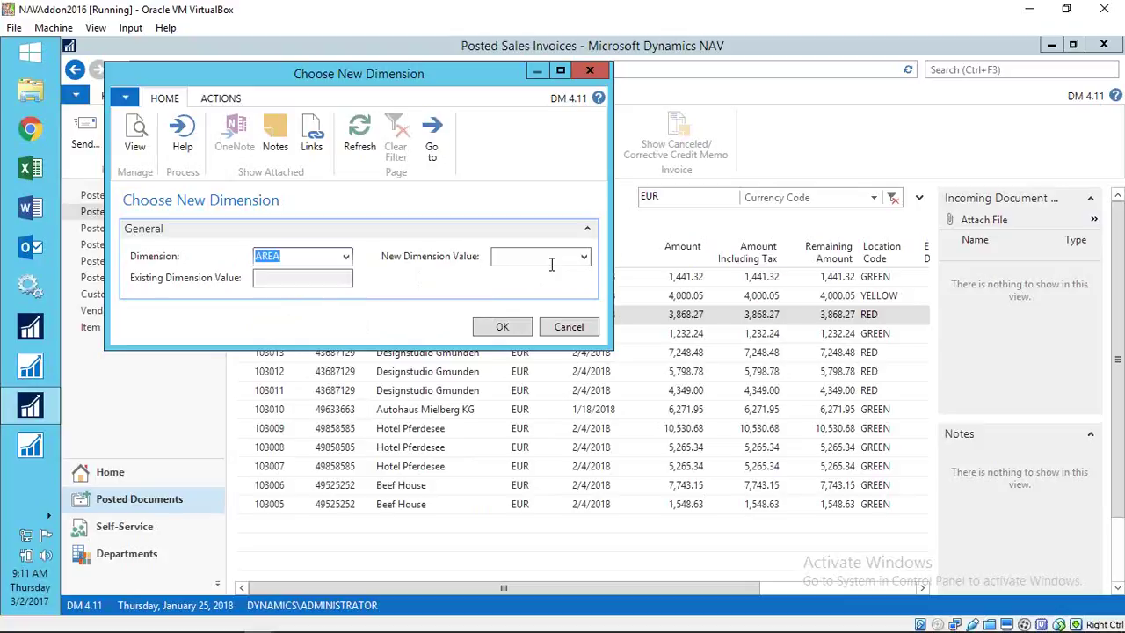
pyautogui.click(584, 258)
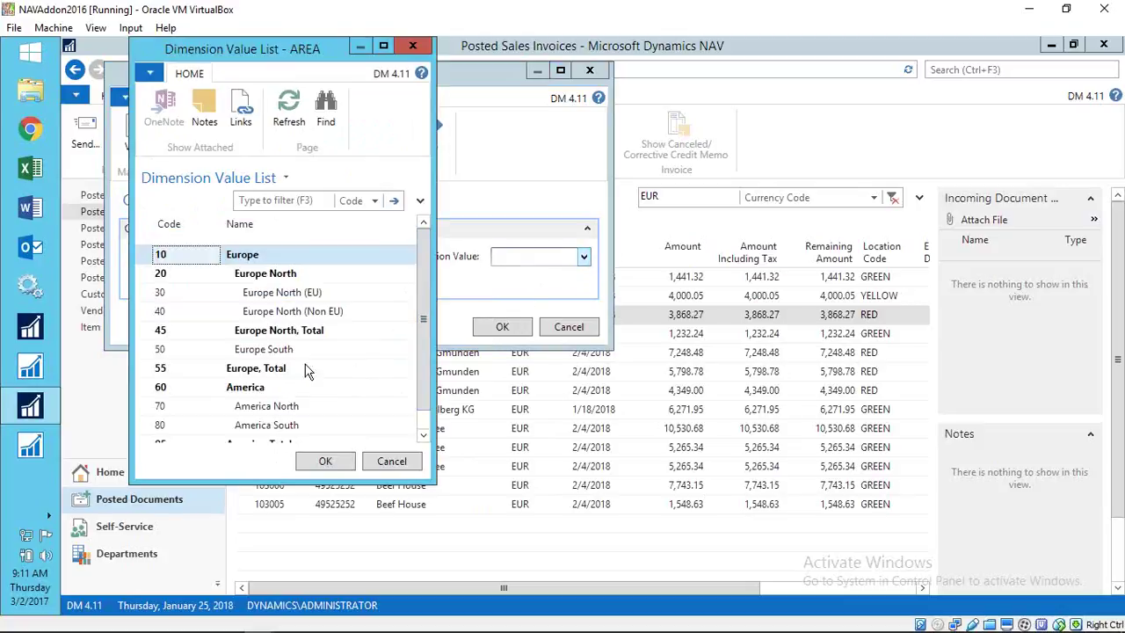
pyautogui.click(283, 314)
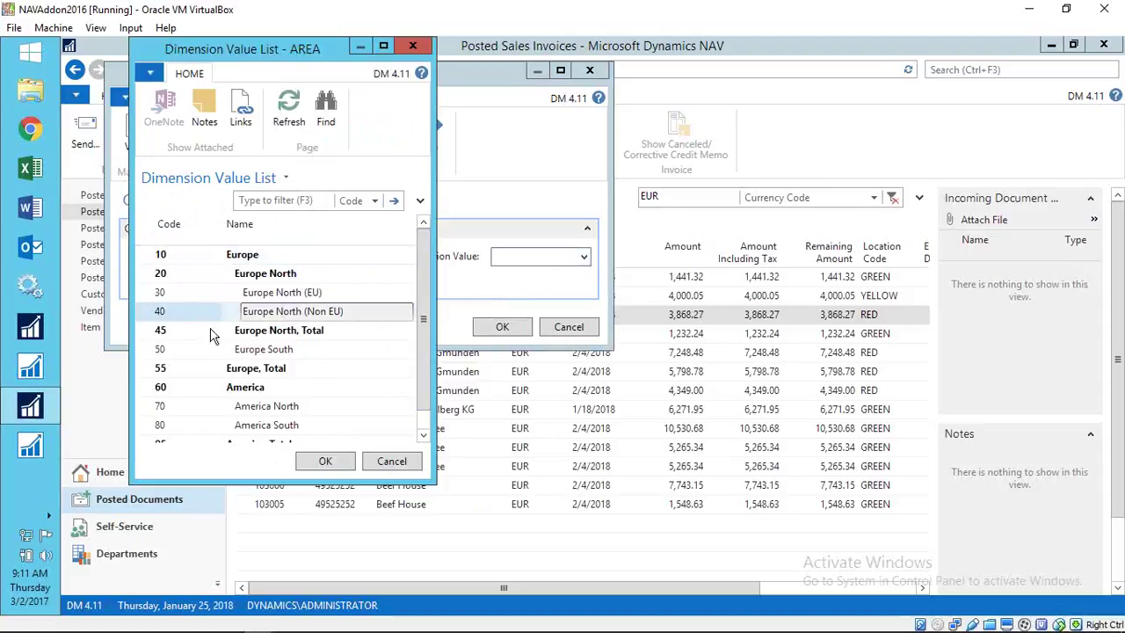
pyautogui.click(323, 467)
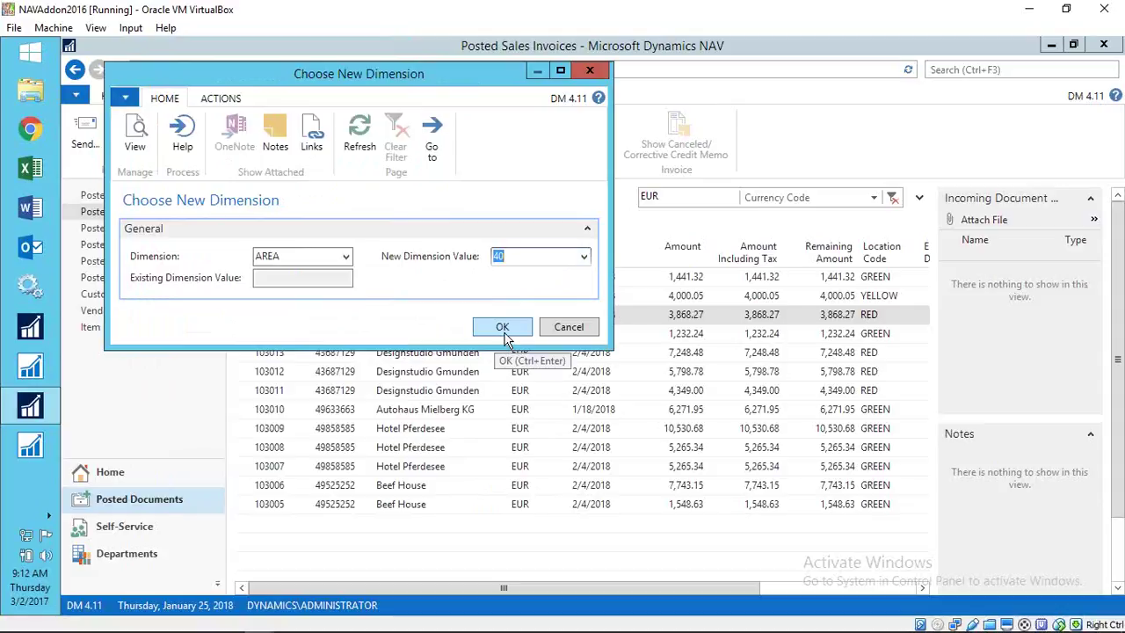
pyautogui.click(502, 329)
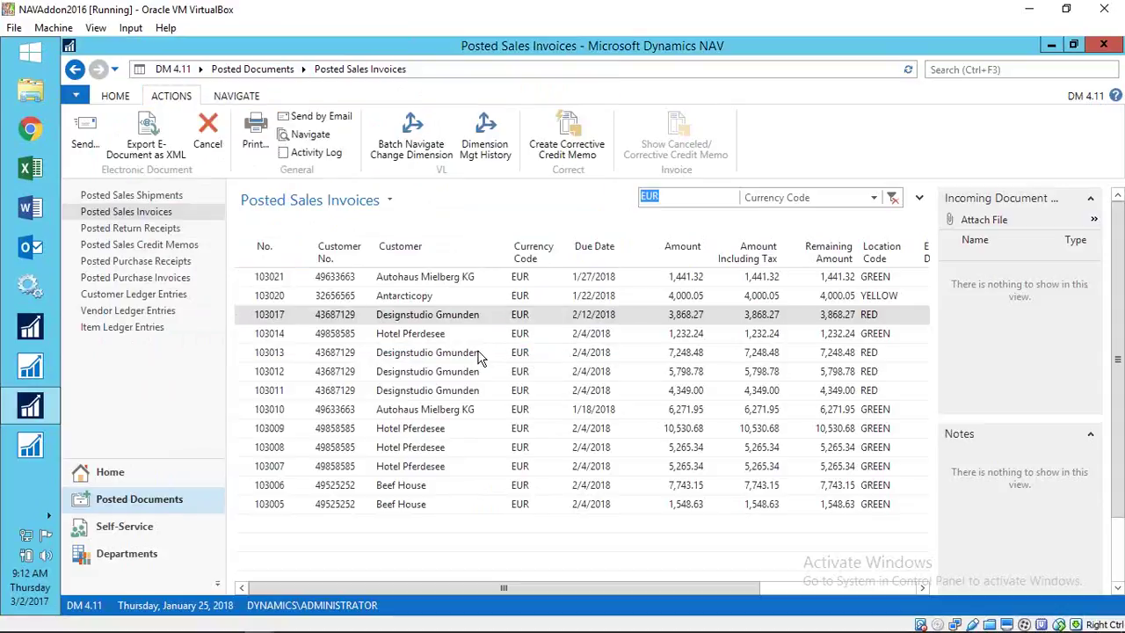
# Step: Verify invoice 103014's dimensions show AREA 40, then close its dimensions and Navigate
pyautogui.click(419, 339)
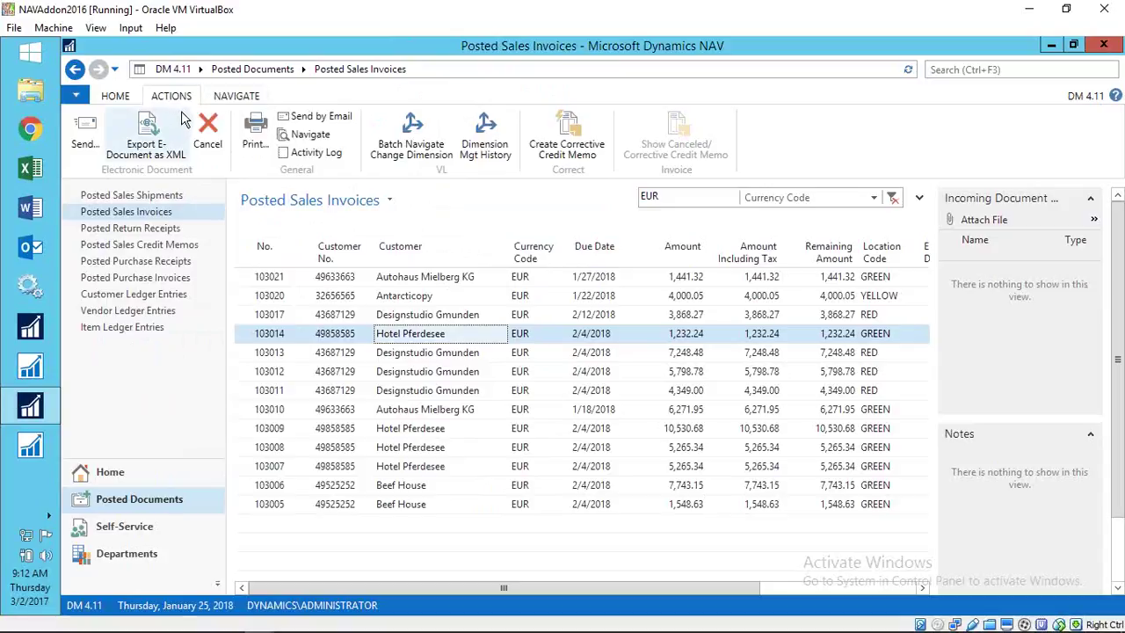
pyautogui.click(299, 134)
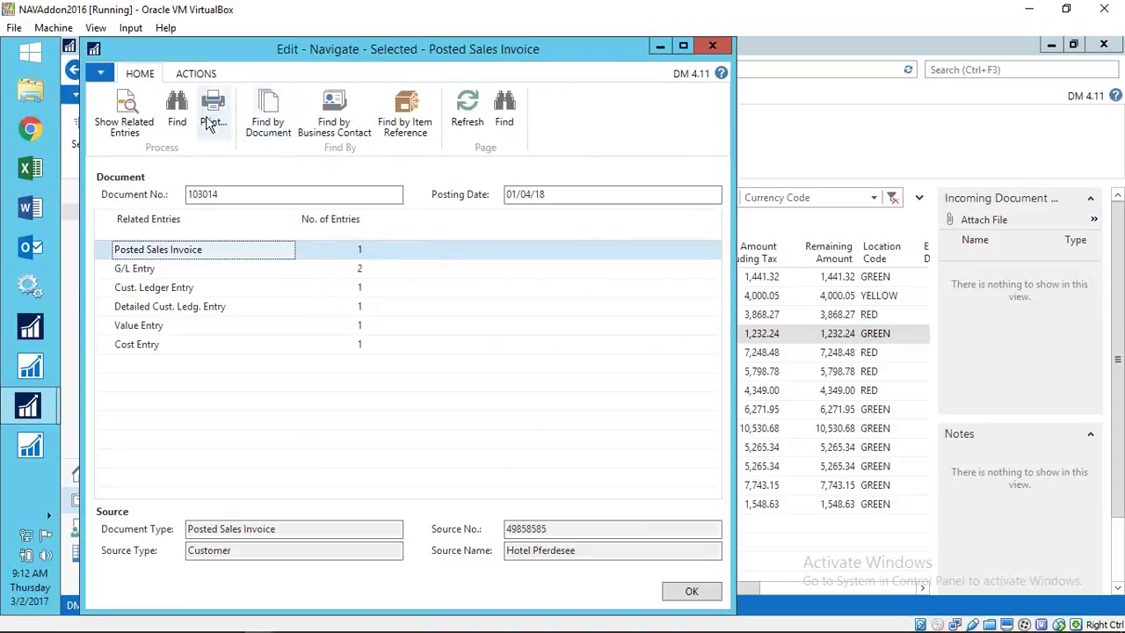
pyautogui.press('Return')
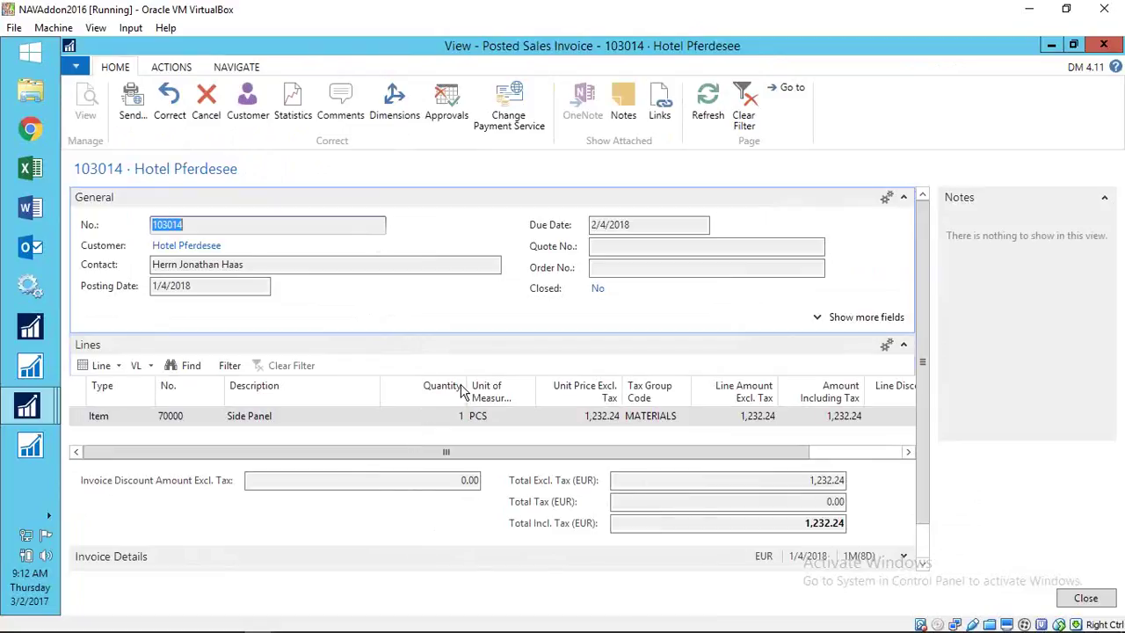
pyautogui.click(390, 112)
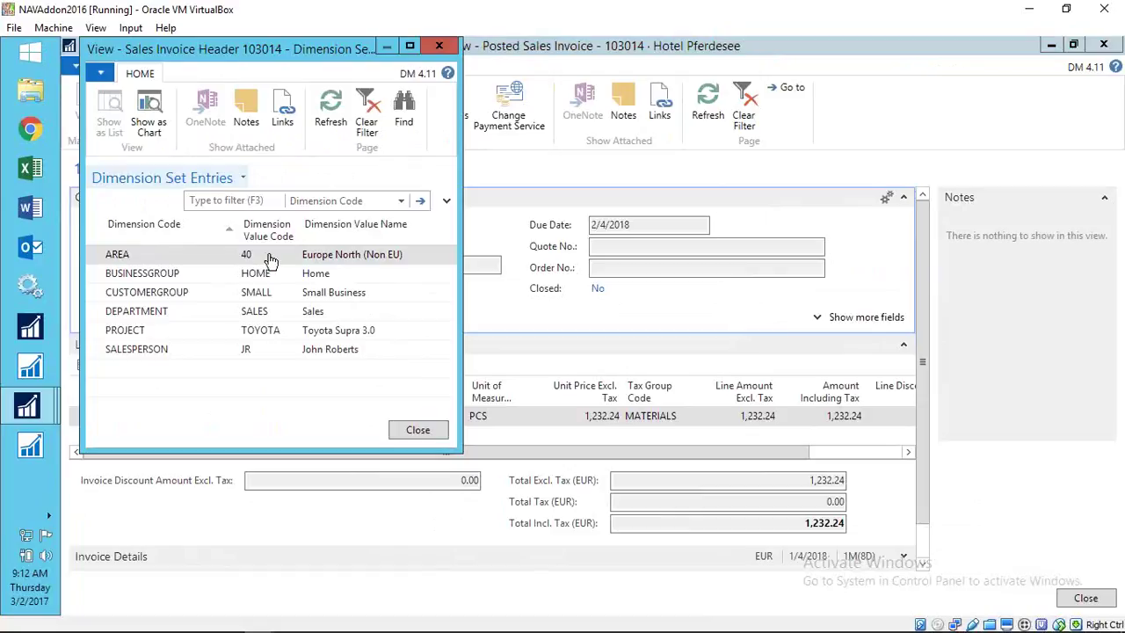
pyautogui.click(440, 46)
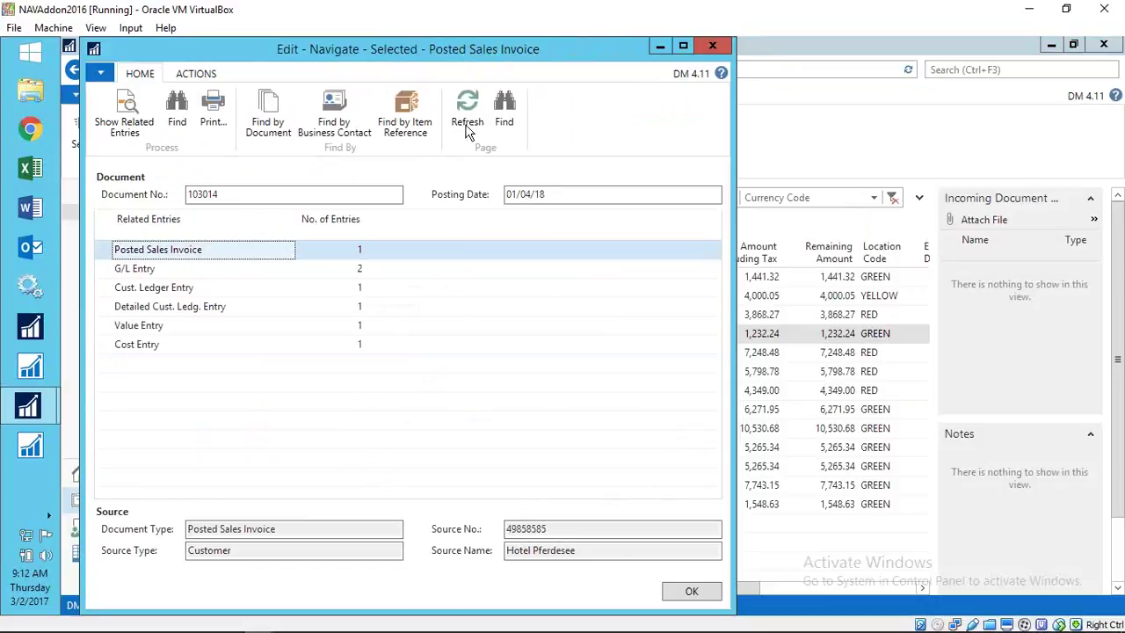
pyautogui.click(712, 46)
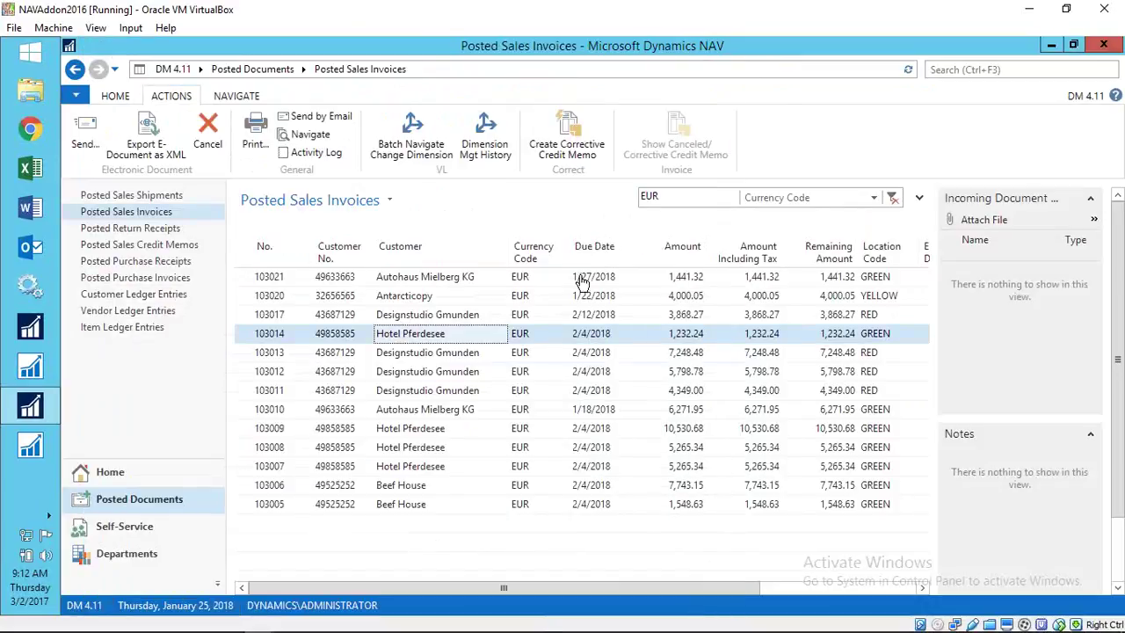
pyautogui.click(420, 449)
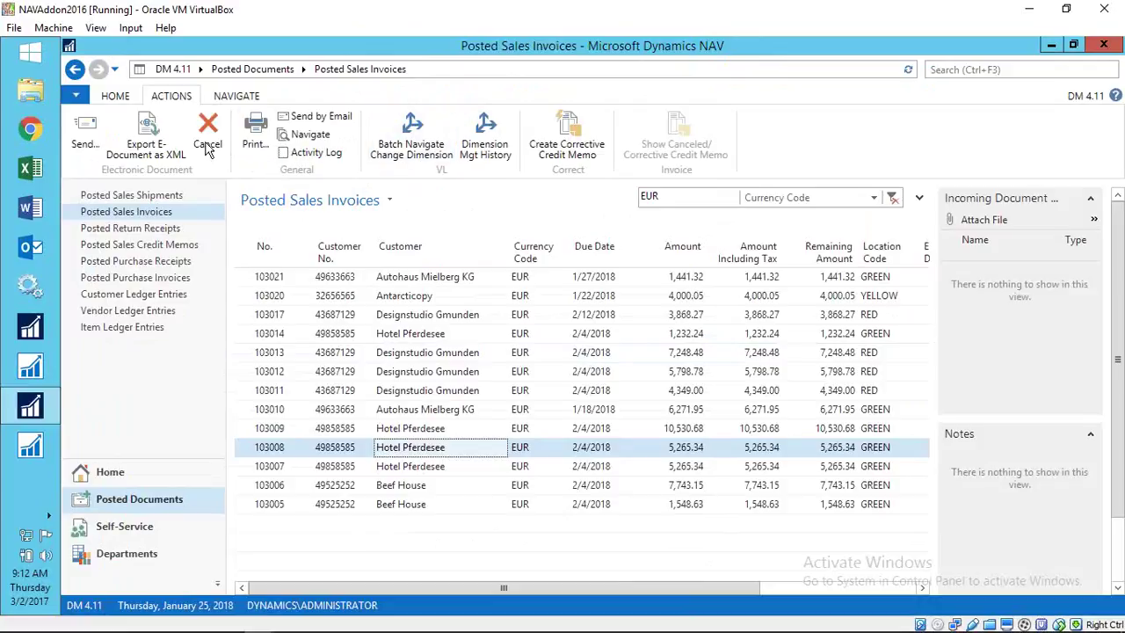
pyautogui.click(306, 136)
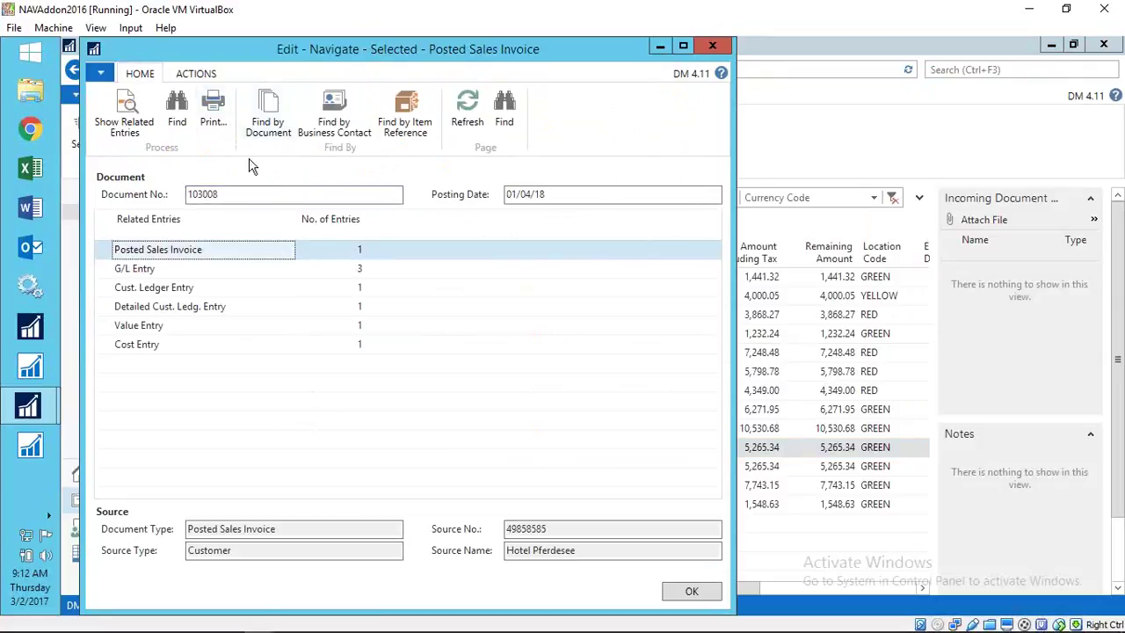
pyautogui.click(254, 273)
pyautogui.press('Return')
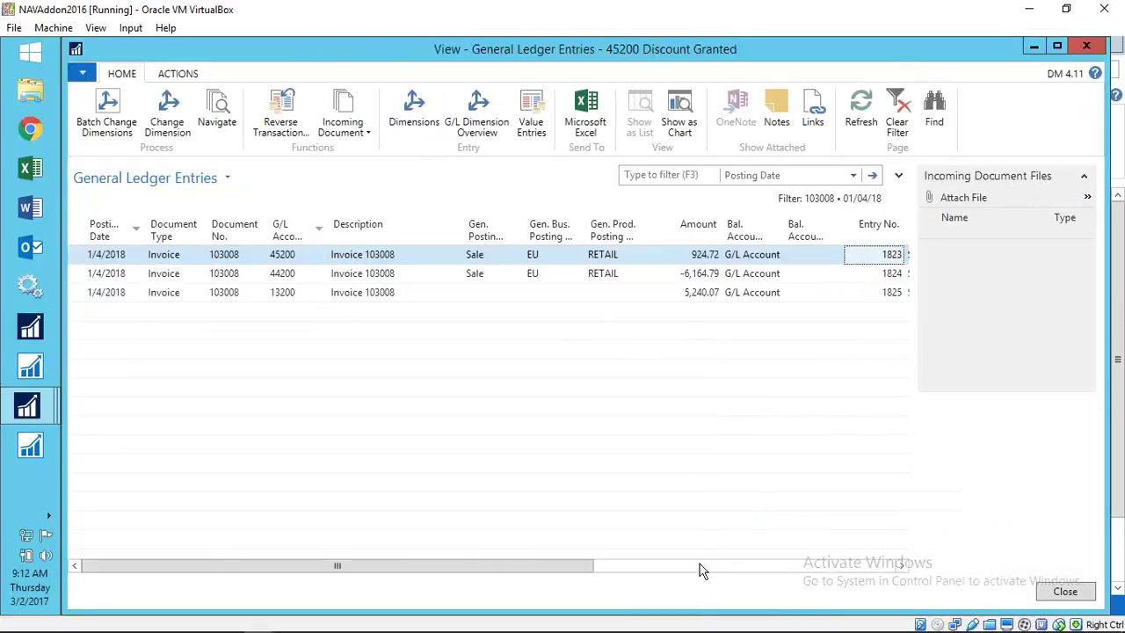
pyautogui.moveTo(588, 571); pyautogui.dragTo(884, 580)
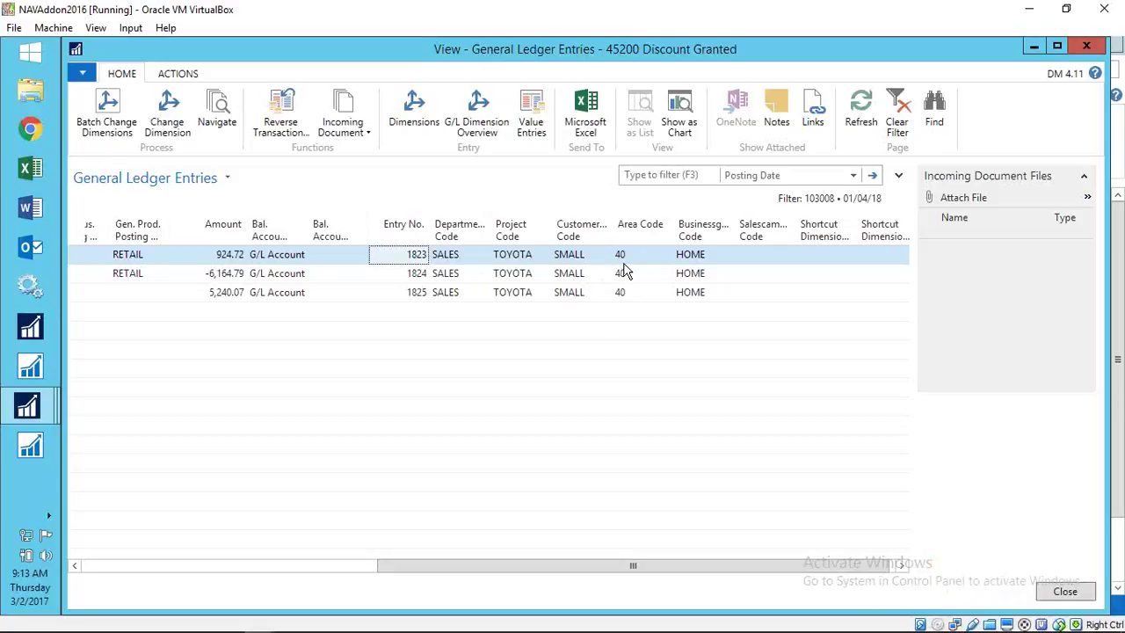
pyautogui.press('Escape')
pyautogui.press('Escape')
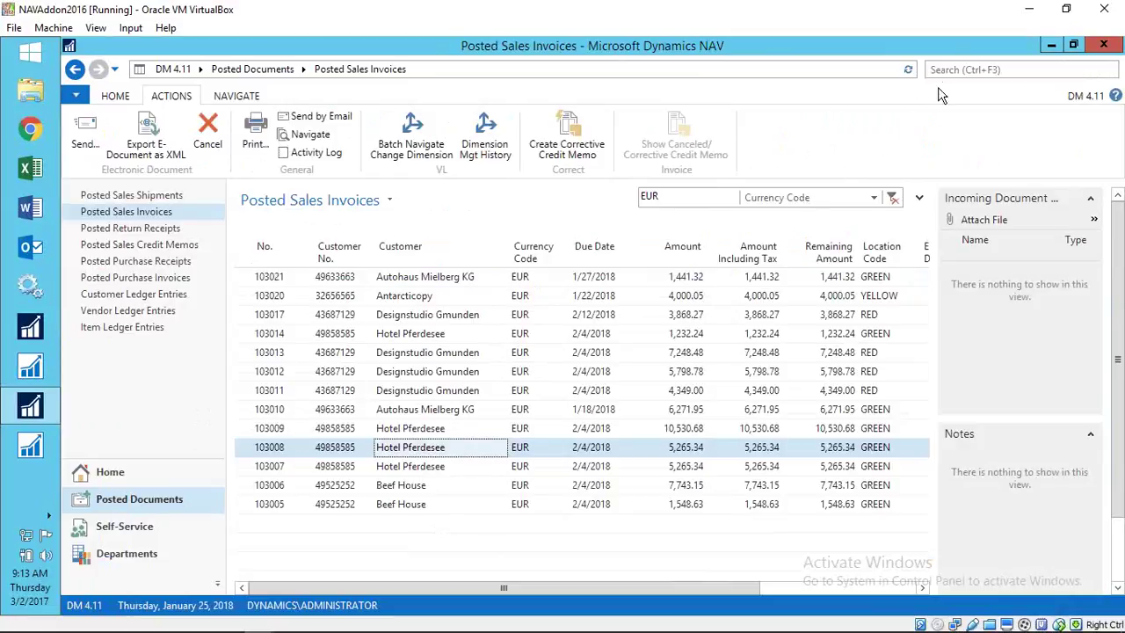
# Step: Open customer 20000 Selangorian Ltd. for editing from the Departments Customers list
pyautogui.doubleClick(942, 49)
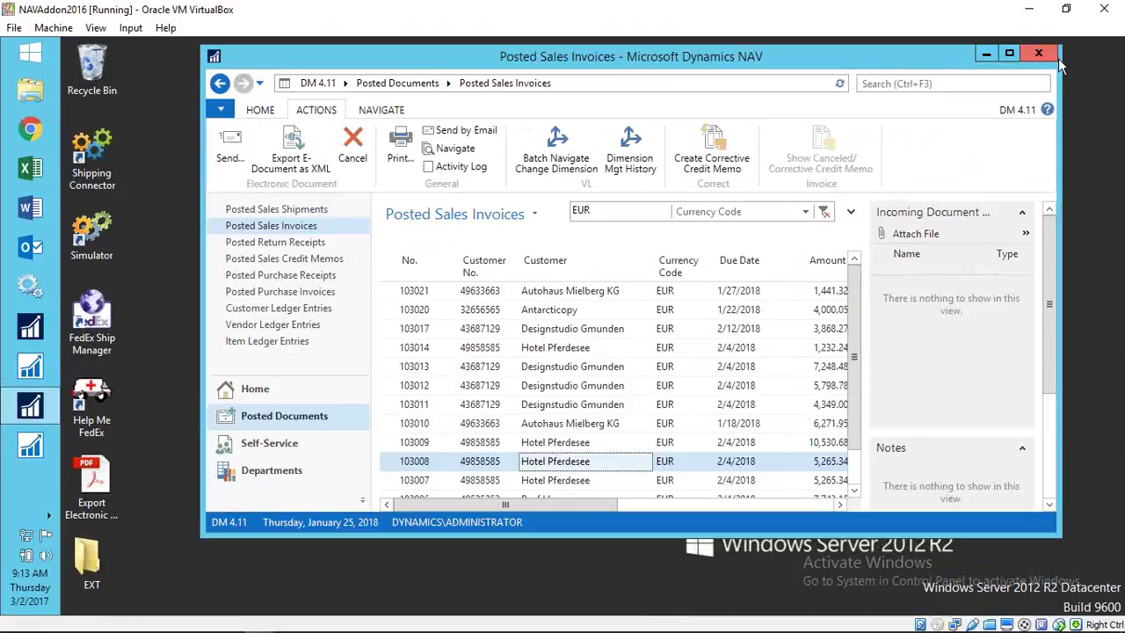
pyautogui.click(1009, 53)
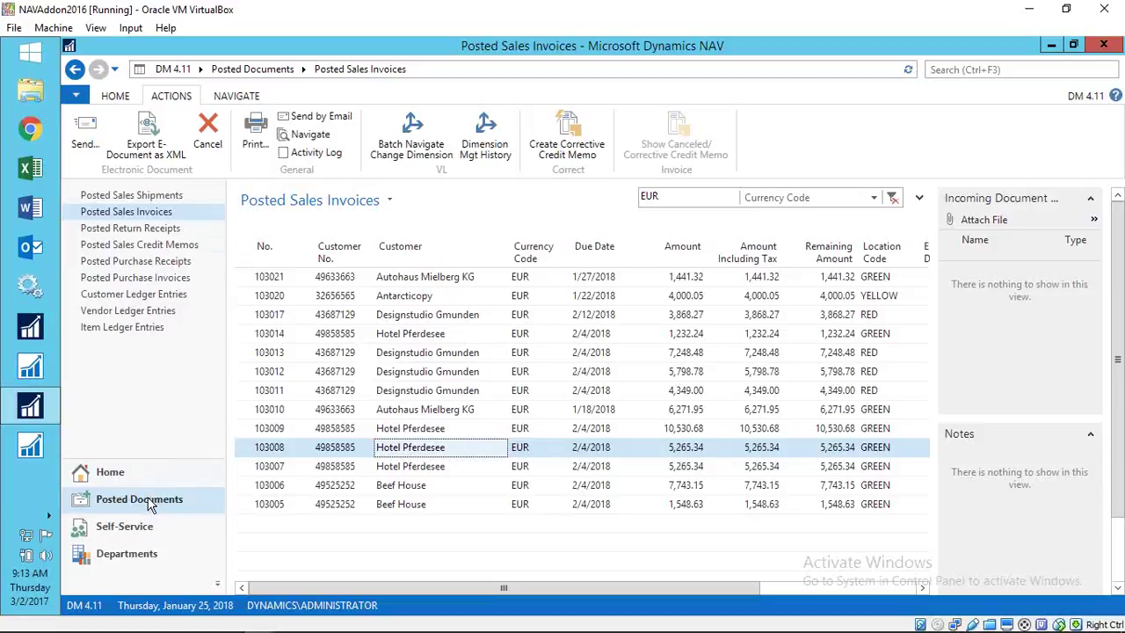
pyautogui.click(130, 550)
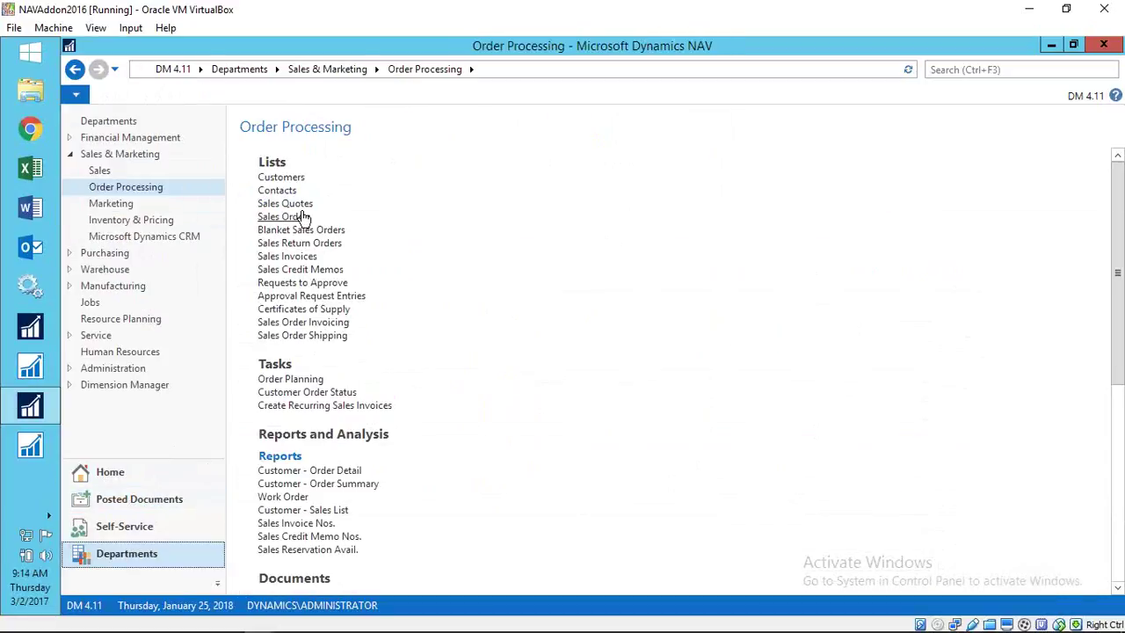
pyautogui.click(424, 255)
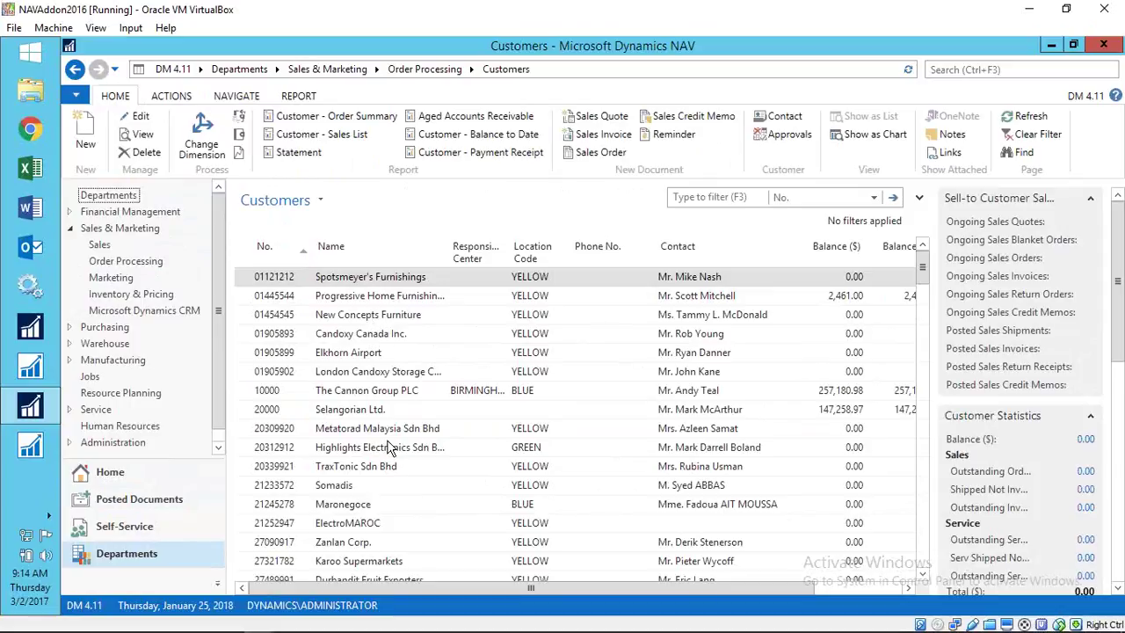
pyautogui.click(345, 412)
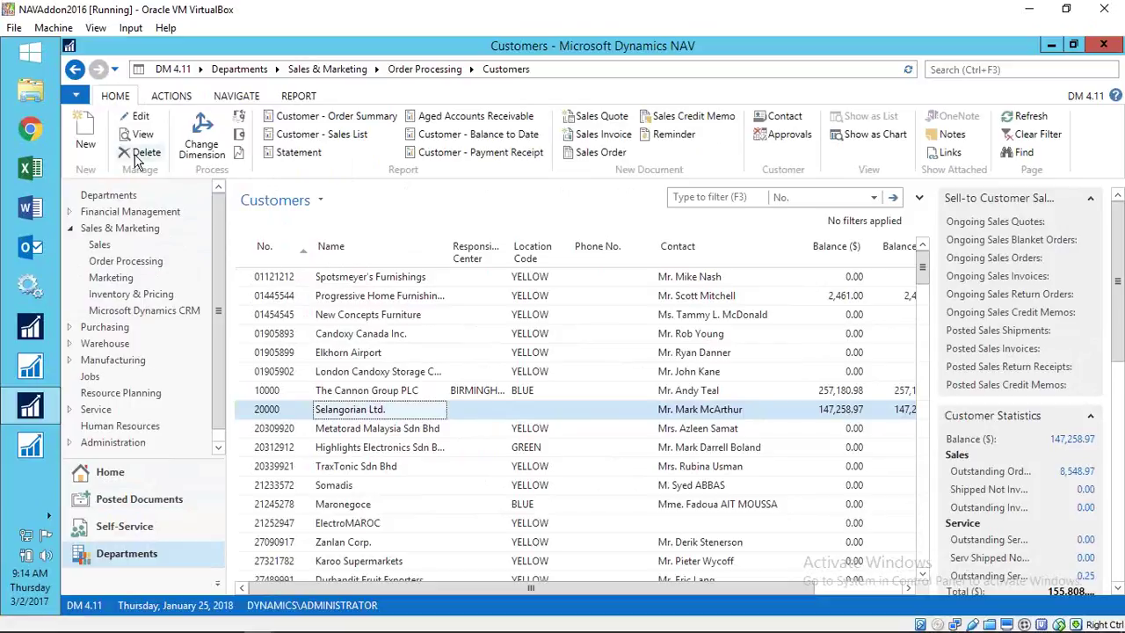
pyautogui.click(138, 119)
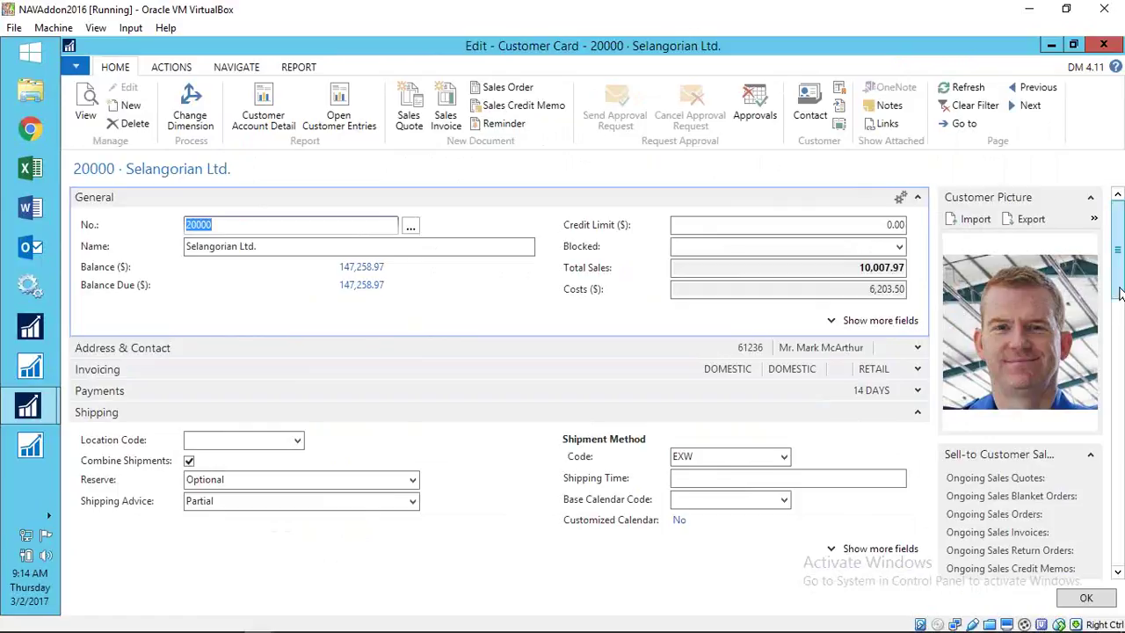
# Step: Open the ledger entries behind the 147,258.97 balance in Customer Statistics
pyautogui.moveTo(1120, 407); pyautogui.dragTo(1099, 537)
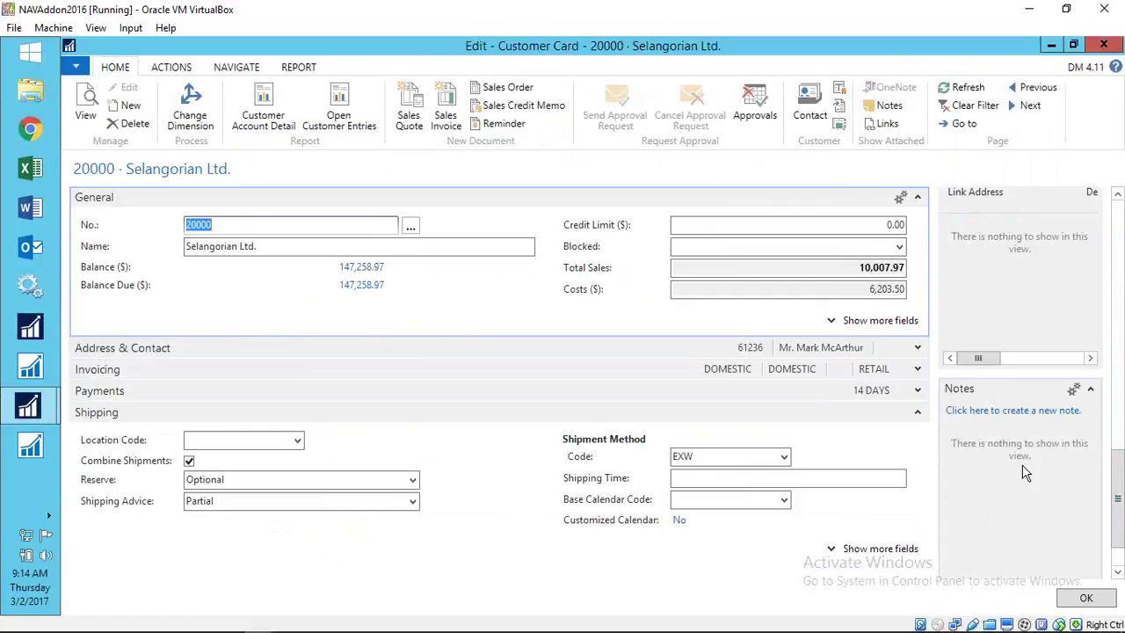
pyautogui.moveTo(1113, 489); pyautogui.dragTo(1081, 372)
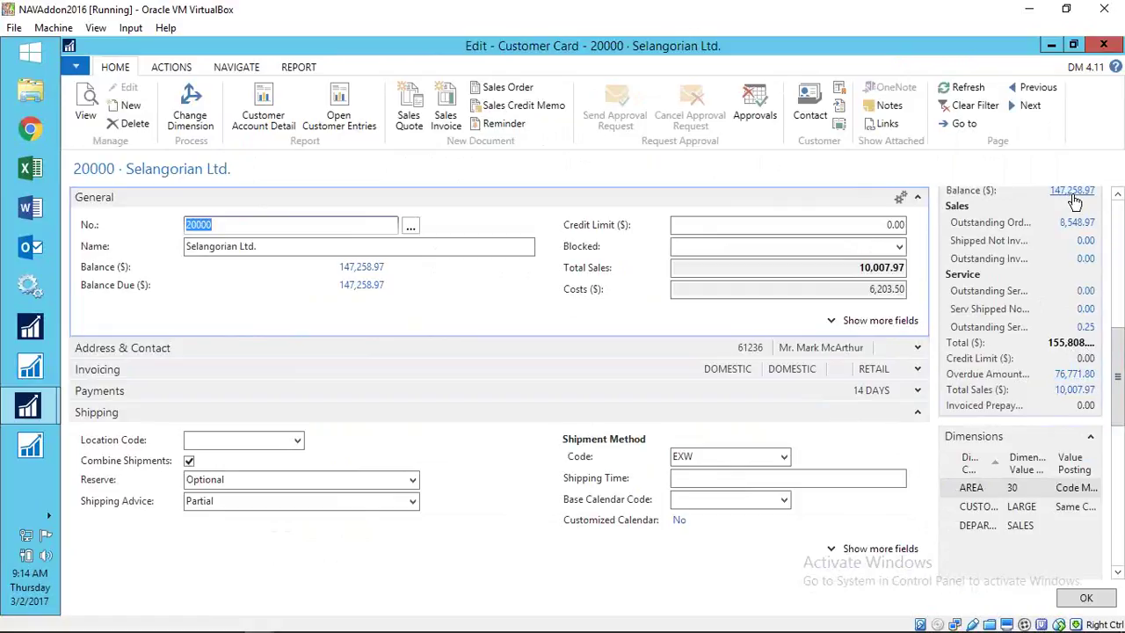
pyautogui.click(1055, 201)
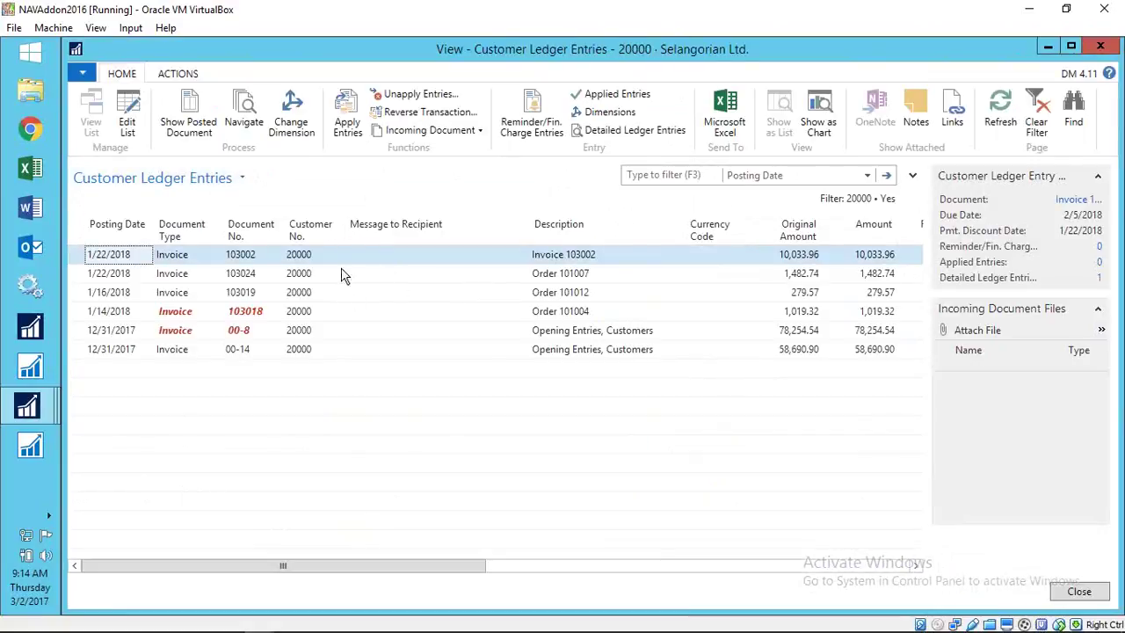
pyautogui.click(184, 76)
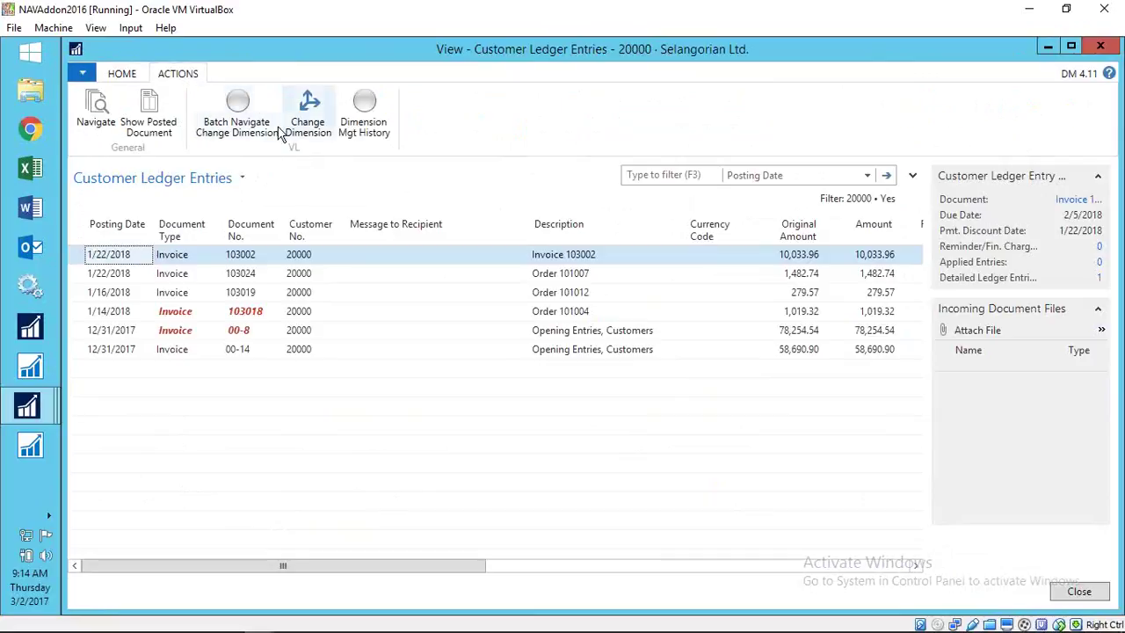
pyautogui.click(251, 257)
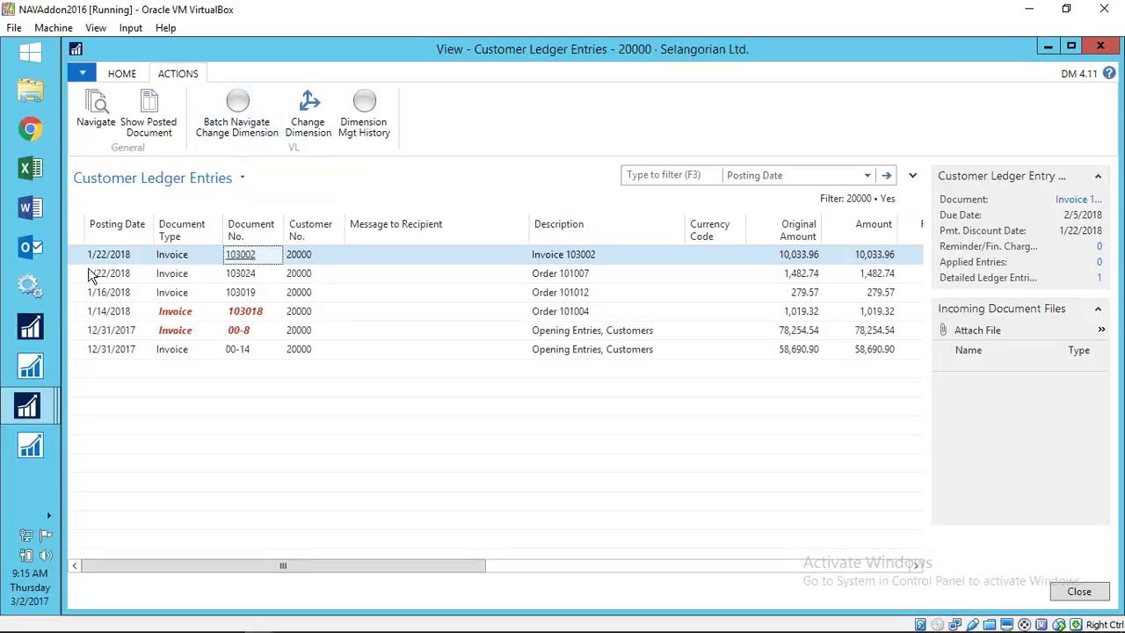
pyautogui.click(259, 132)
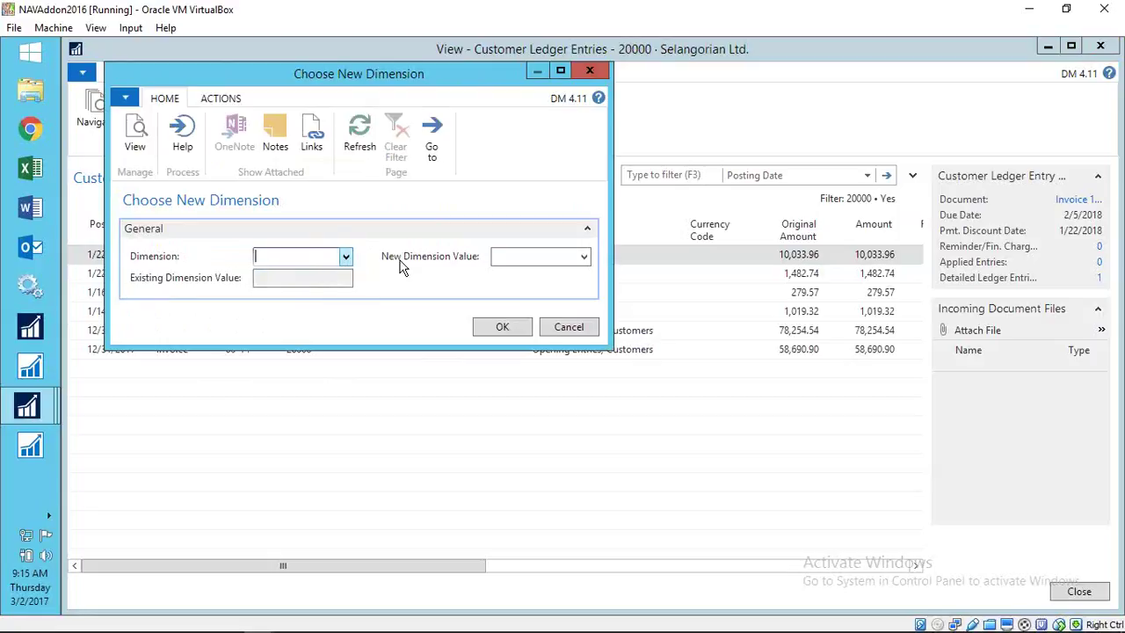
# Step: Cancel the new-dimension choice and close the customer ledger entries and customer card
pyautogui.click(589, 74)
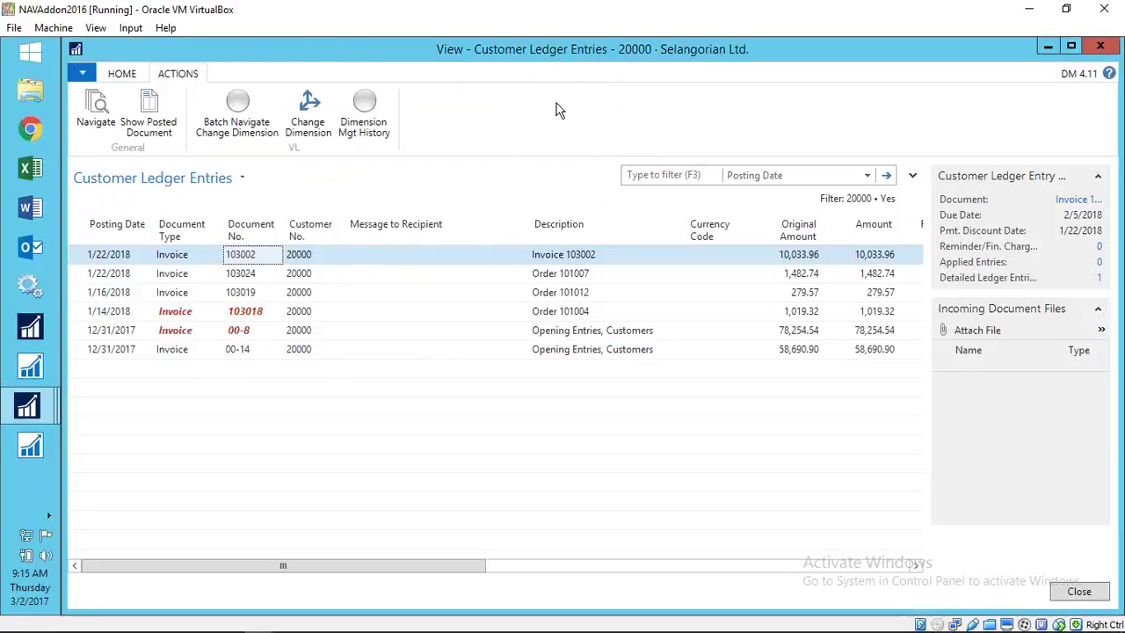
pyautogui.press('Escape')
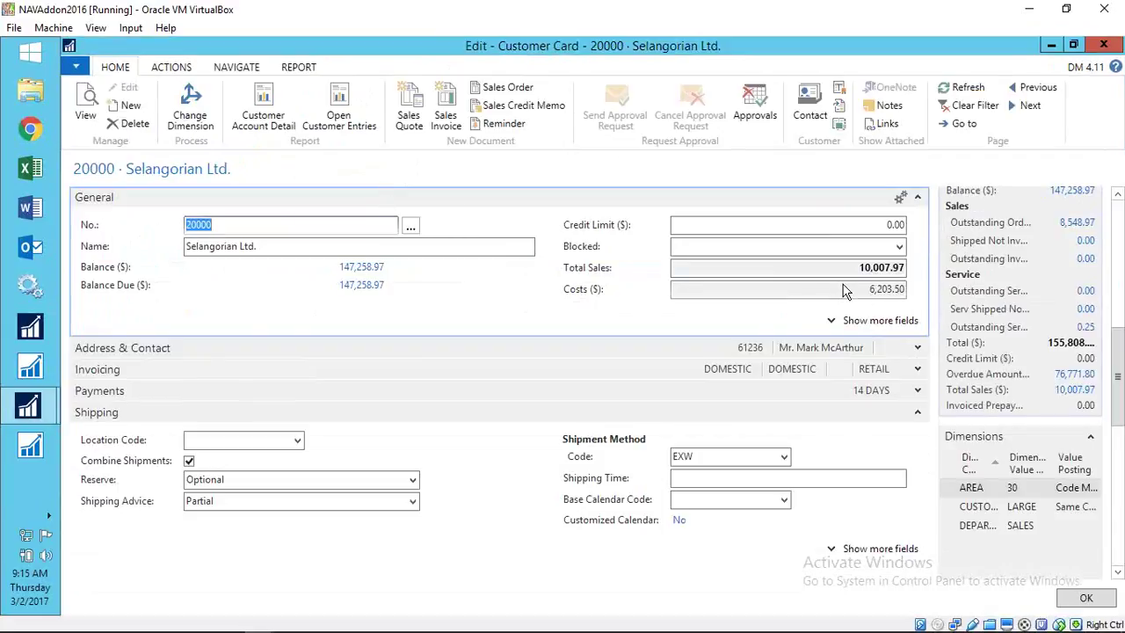
pyautogui.press('Escape')
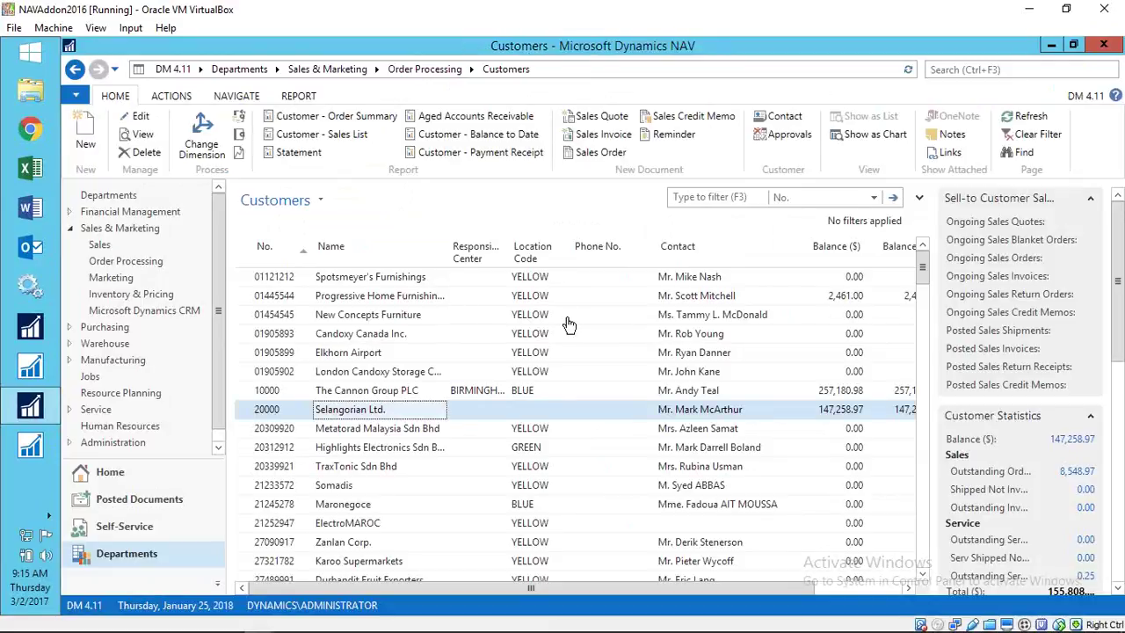
# Step: Filter the Customers list on Location Code YELLOW
pyautogui.click(533, 352)
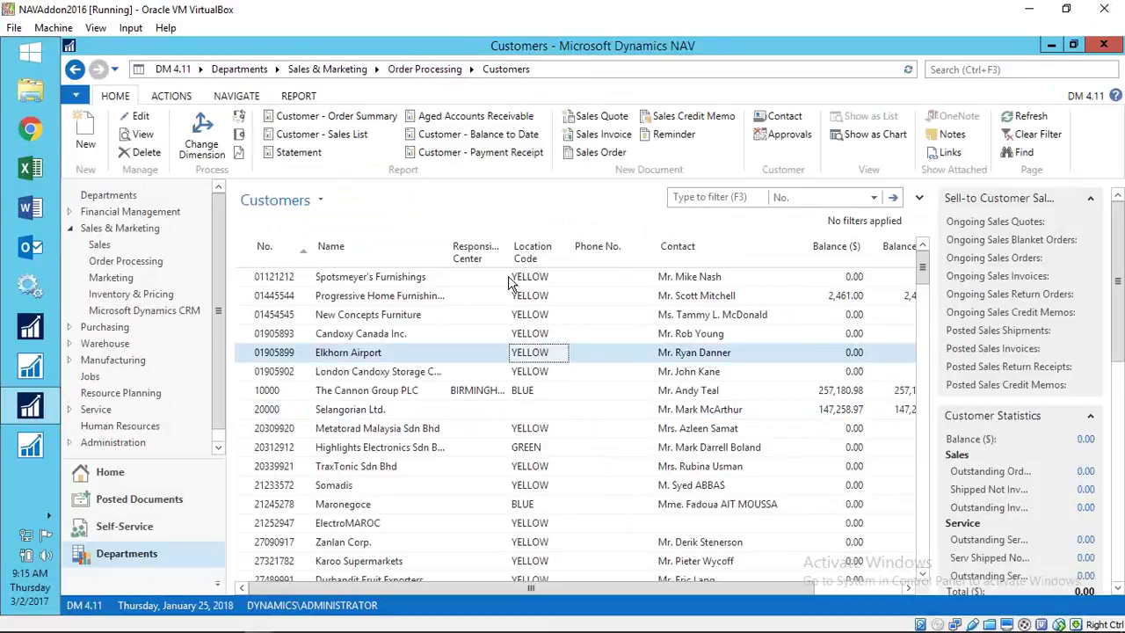
pyautogui.click(780, 200)
pyautogui.click(830, 267)
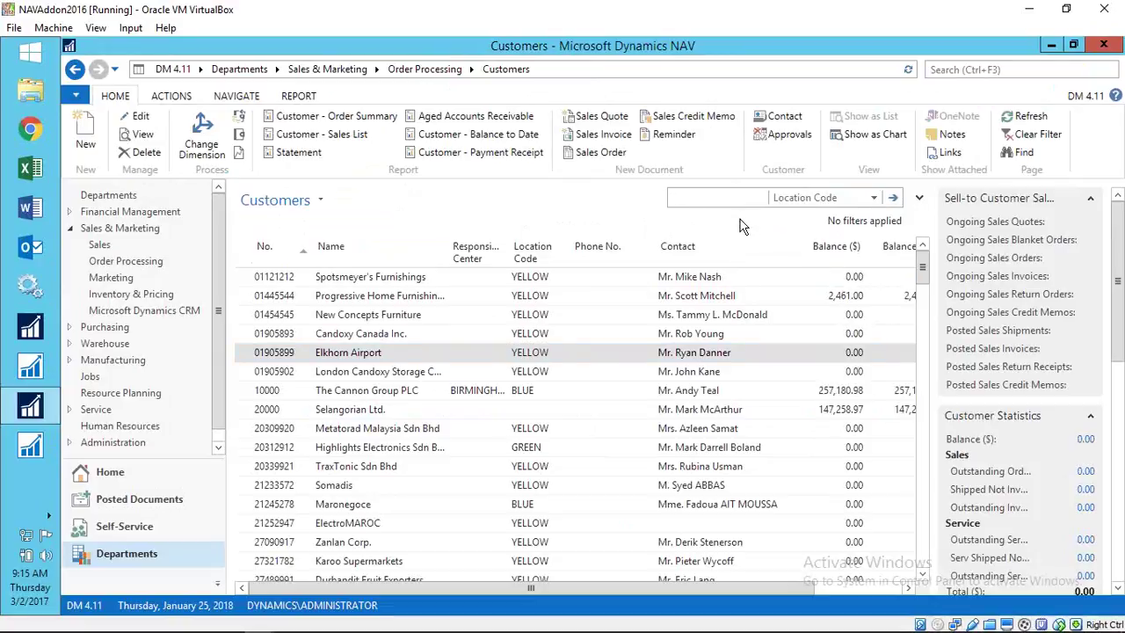
pyautogui.write('yellow')
pyautogui.press('Return')
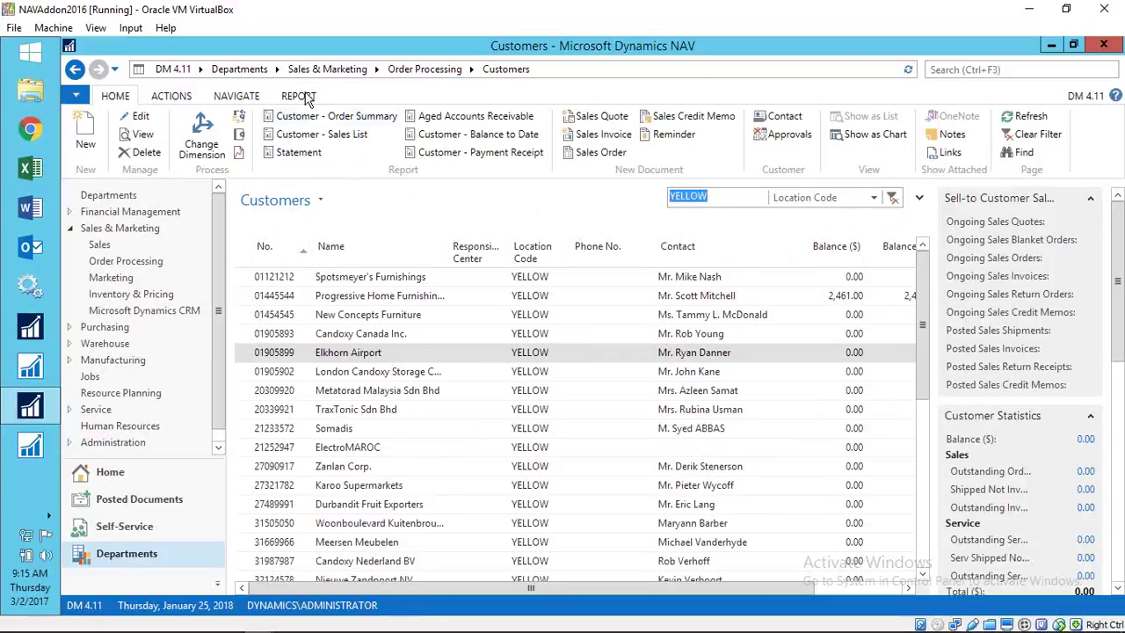
# Step: Start Batch Change Dimension from the ACTIONS tab for the filtered customers
pyautogui.click(248, 99)
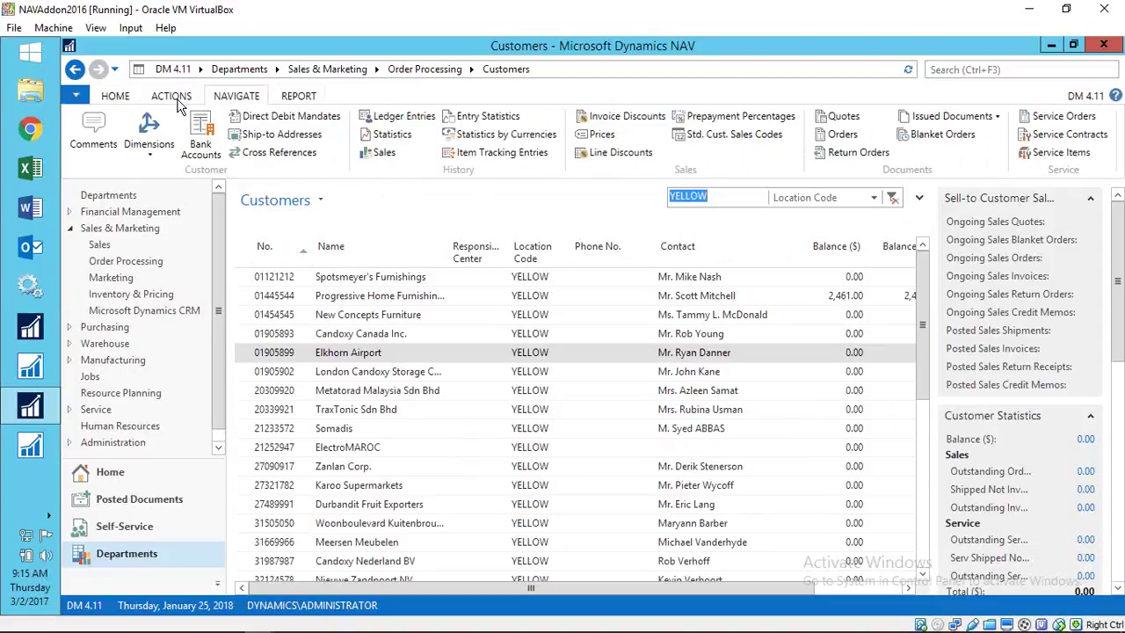
pyautogui.click(175, 99)
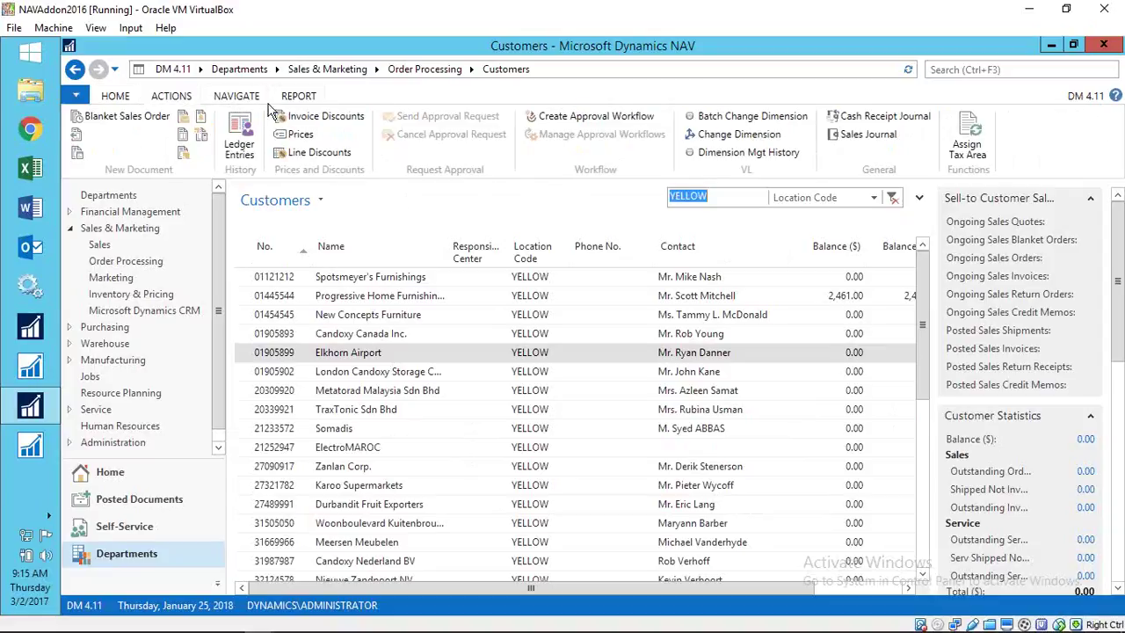
pyautogui.click(739, 118)
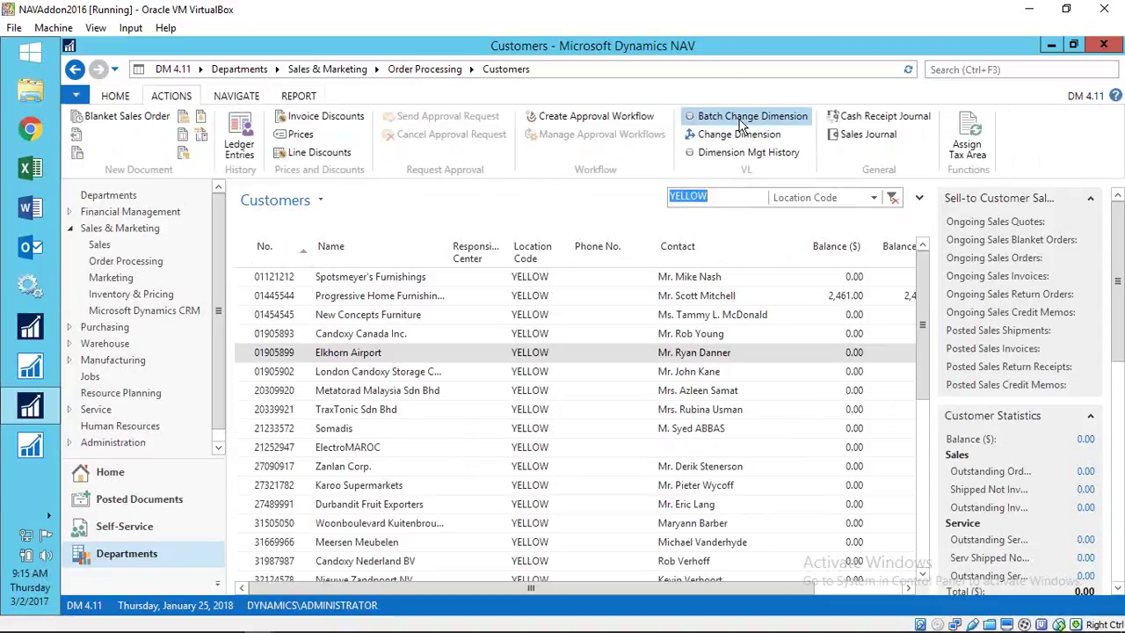
# Step: Confirm the change prompt, try the dimension and date fields, then close Choose New Dimension With Date unchanged
pyautogui.click(603, 353)
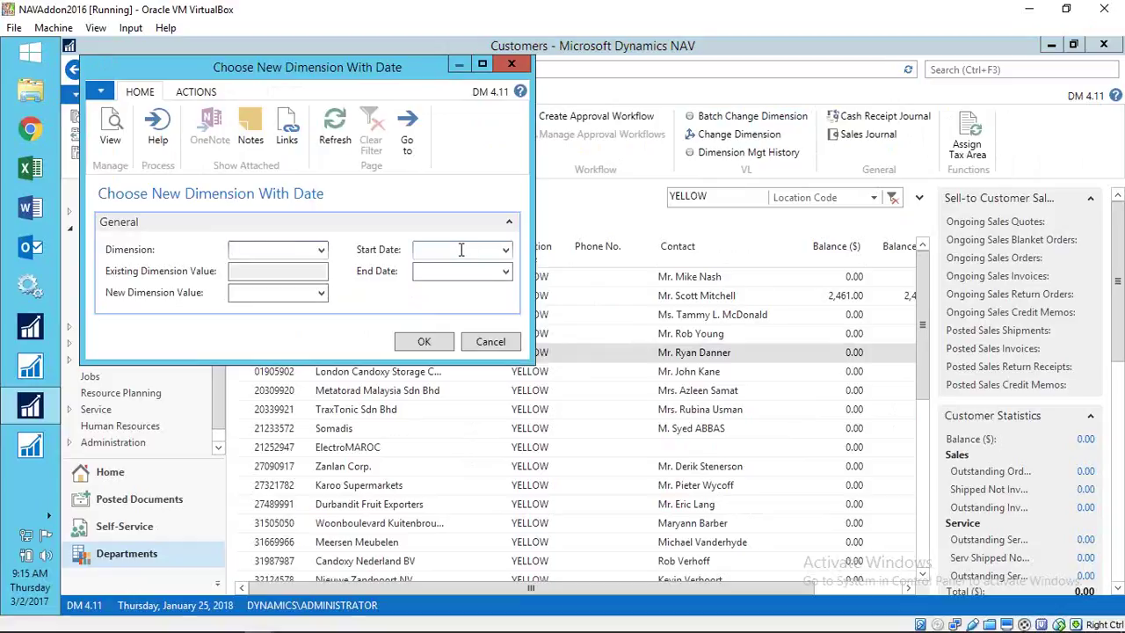
pyautogui.click(294, 249)
pyautogui.click(443, 251)
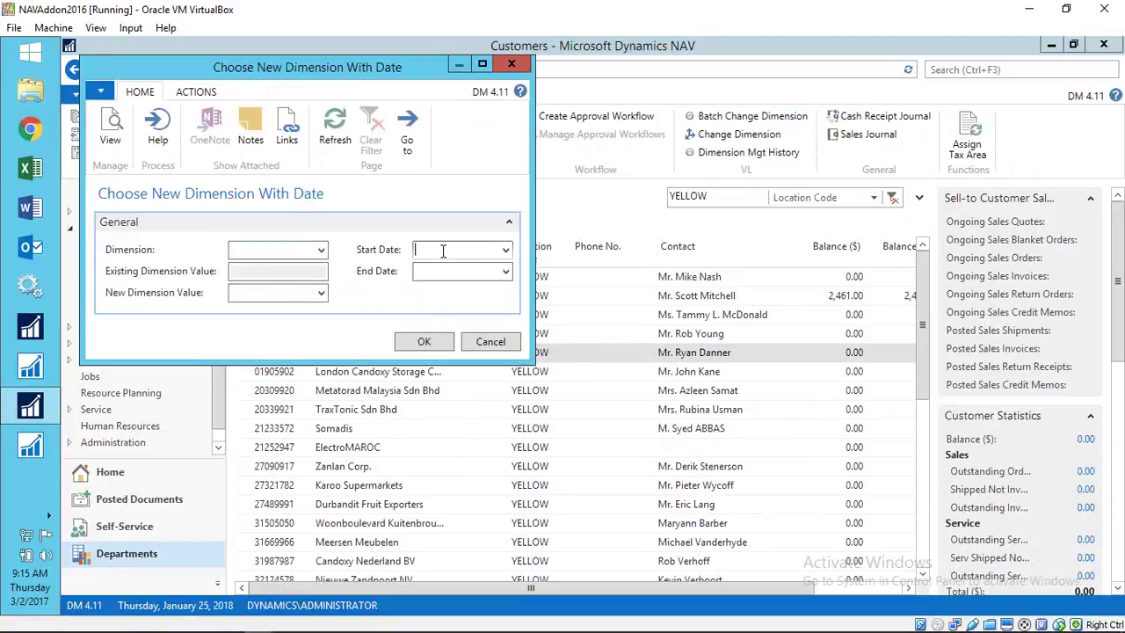
pyautogui.click(443, 274)
pyautogui.click(448, 250)
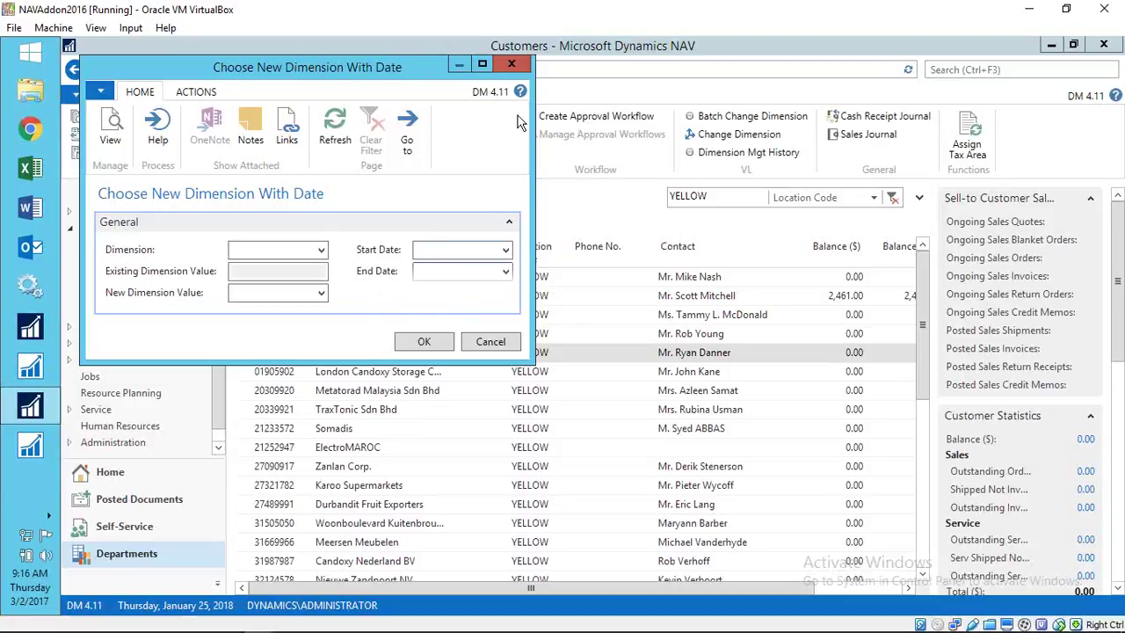
pyautogui.click(513, 63)
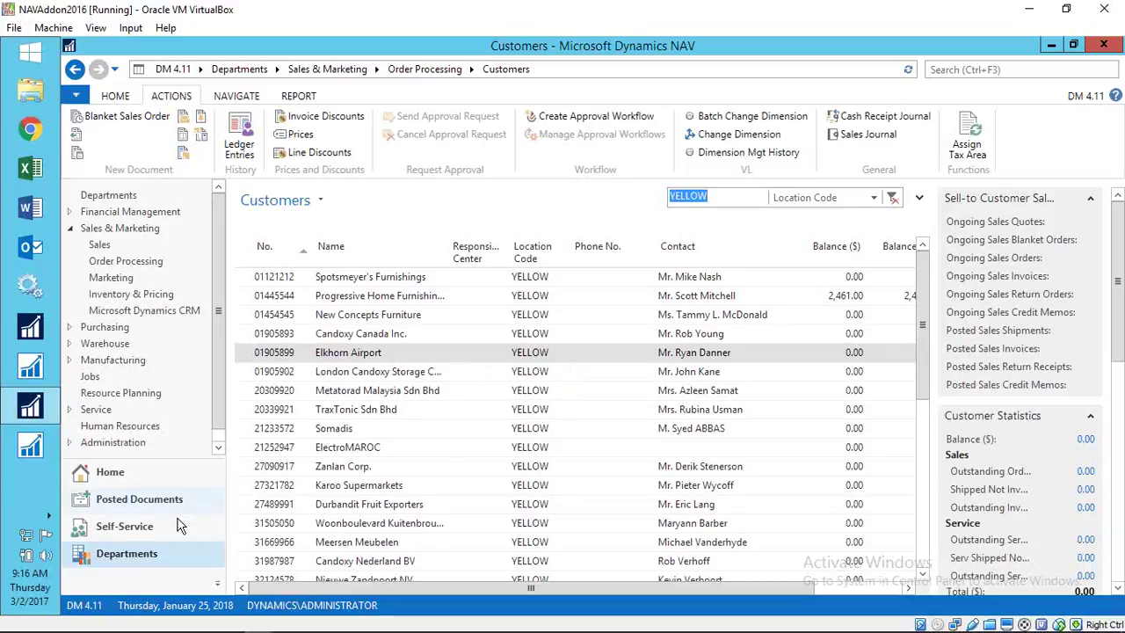
# Step: Go through Departments, Dimension Manager and Administration to Dimension Management Setup
pyautogui.click(140, 559)
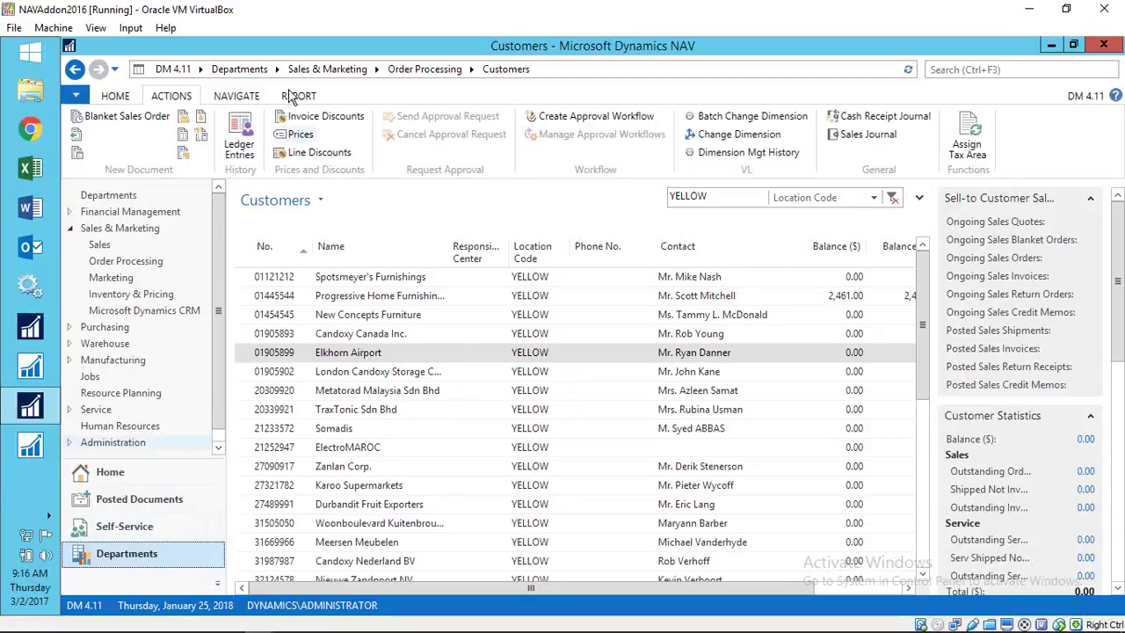
pyautogui.click(244, 69)
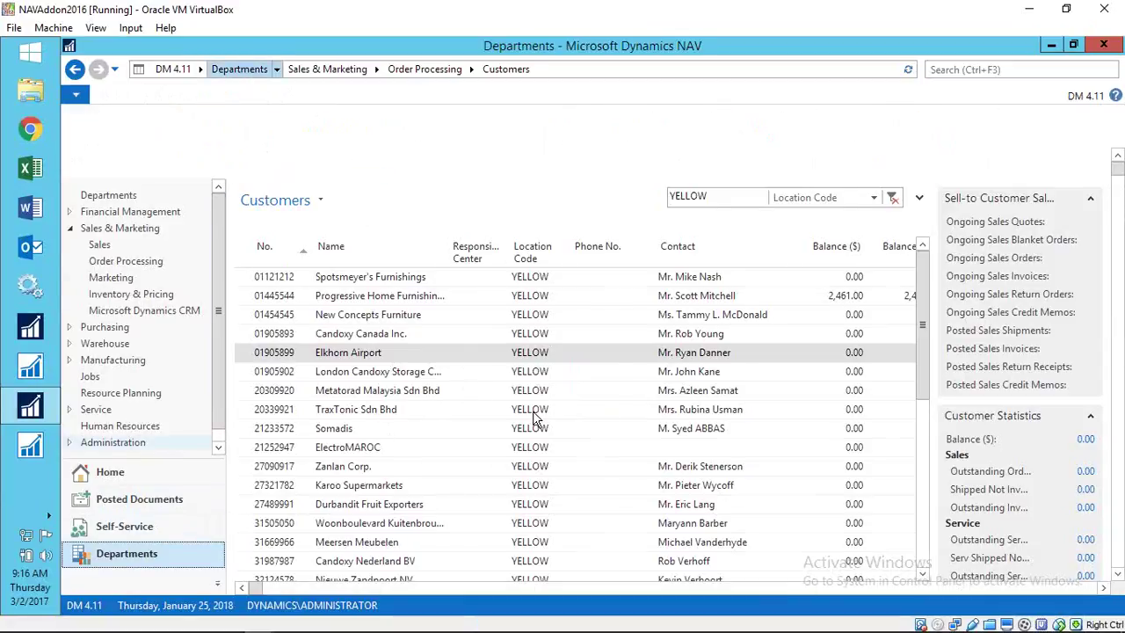
pyautogui.click(708, 503)
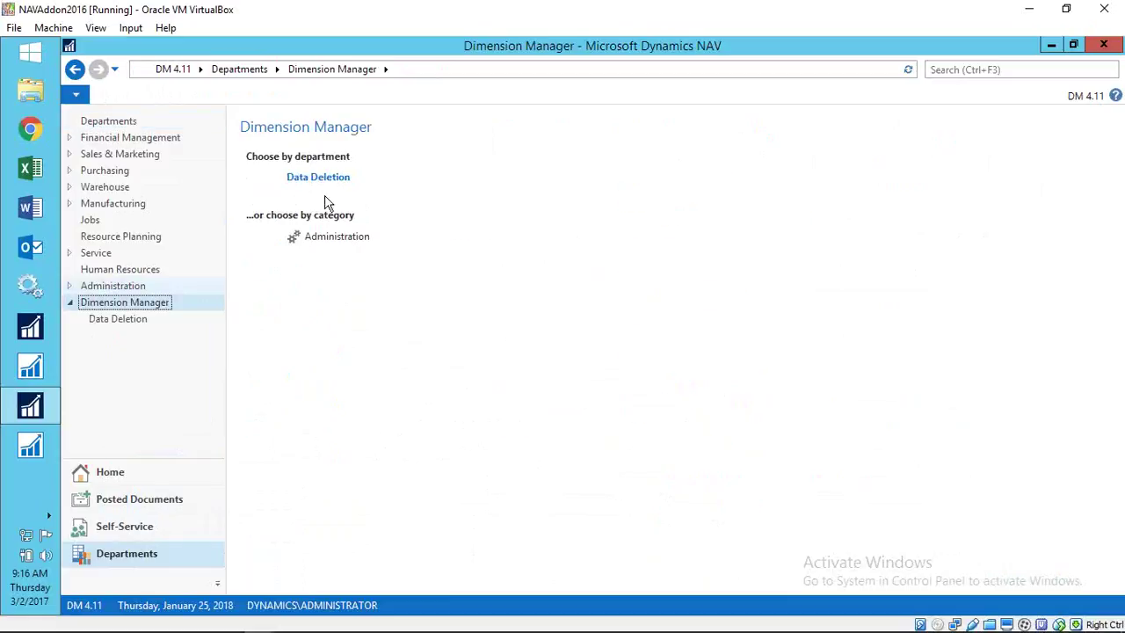
pyautogui.click(319, 235)
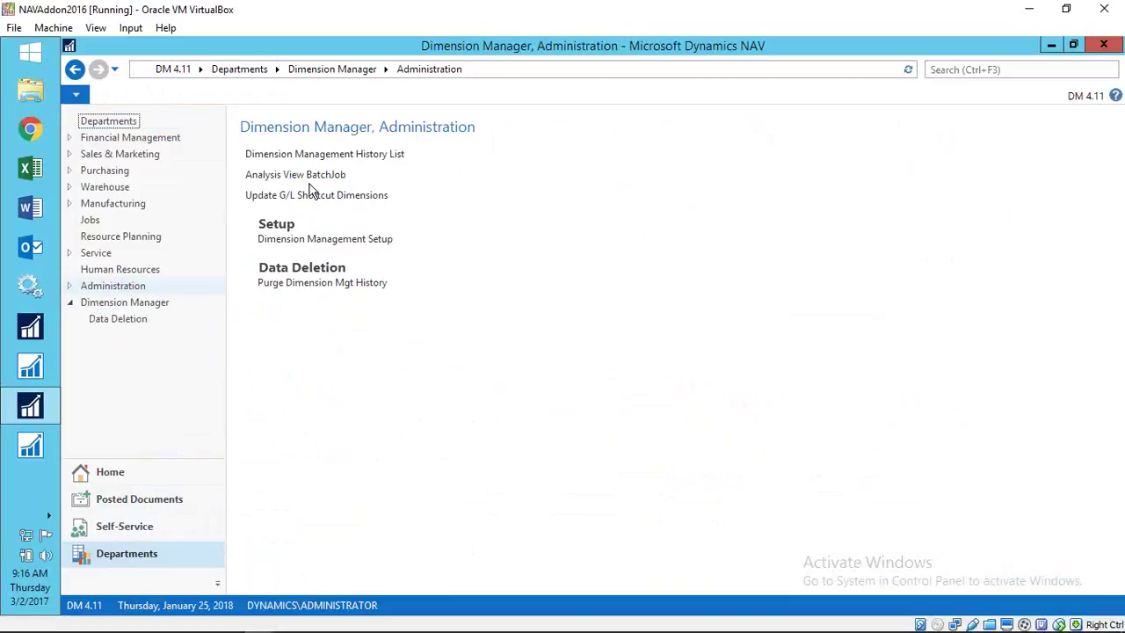
pyautogui.click(322, 246)
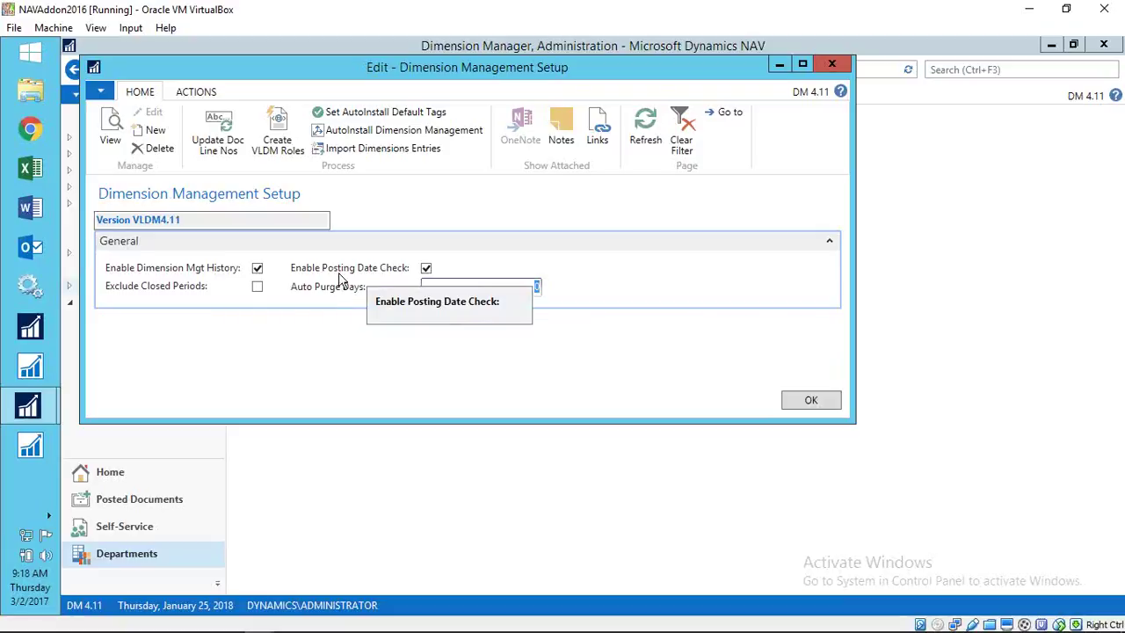
# Step: Untick Enable Posting Date Check, leave Auto Purge Days at 0, and close the setup
pyautogui.click(426, 268)
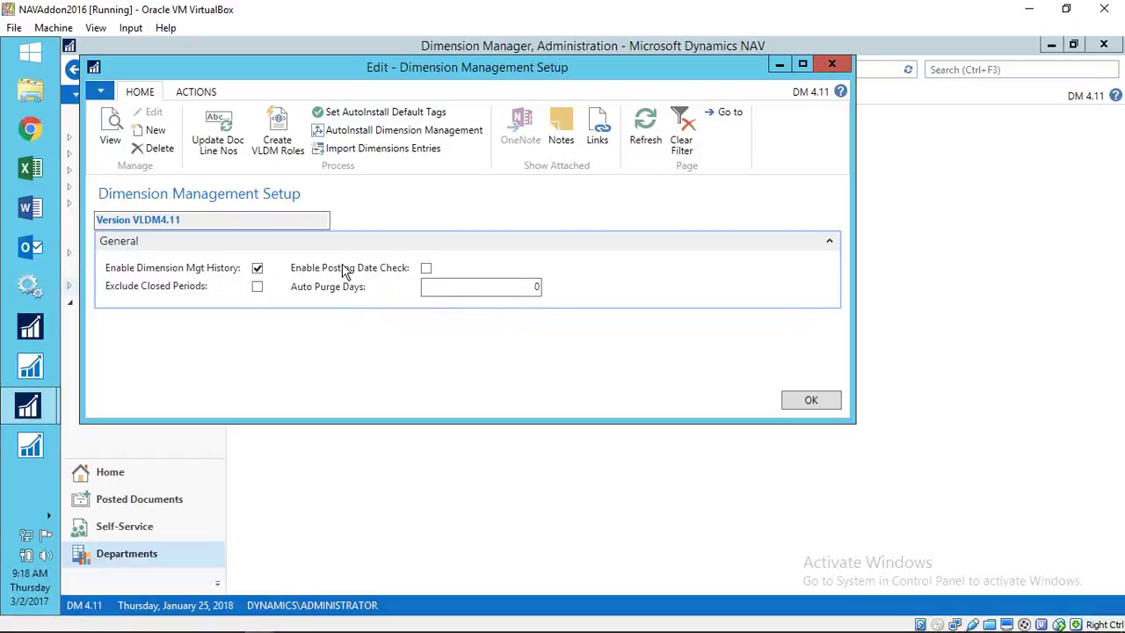
pyautogui.click(318, 296)
pyautogui.press('Escape')
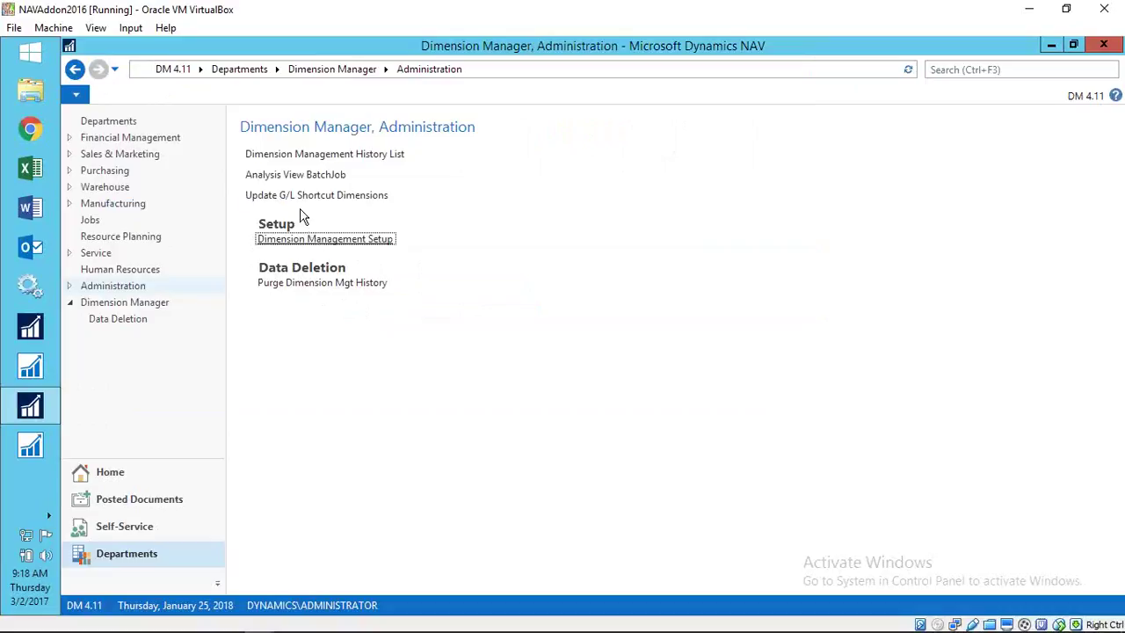
# Step: View and close the Dimension Management History List, then open Purge Dimension Mgt History
pyautogui.click(323, 156)
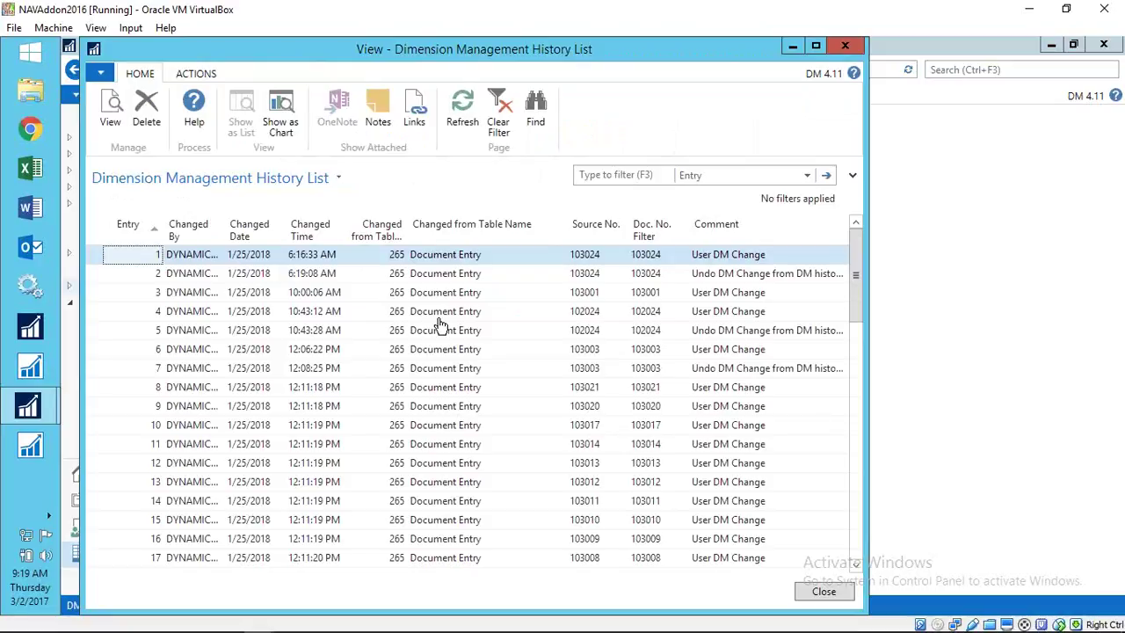
pyautogui.press('Escape')
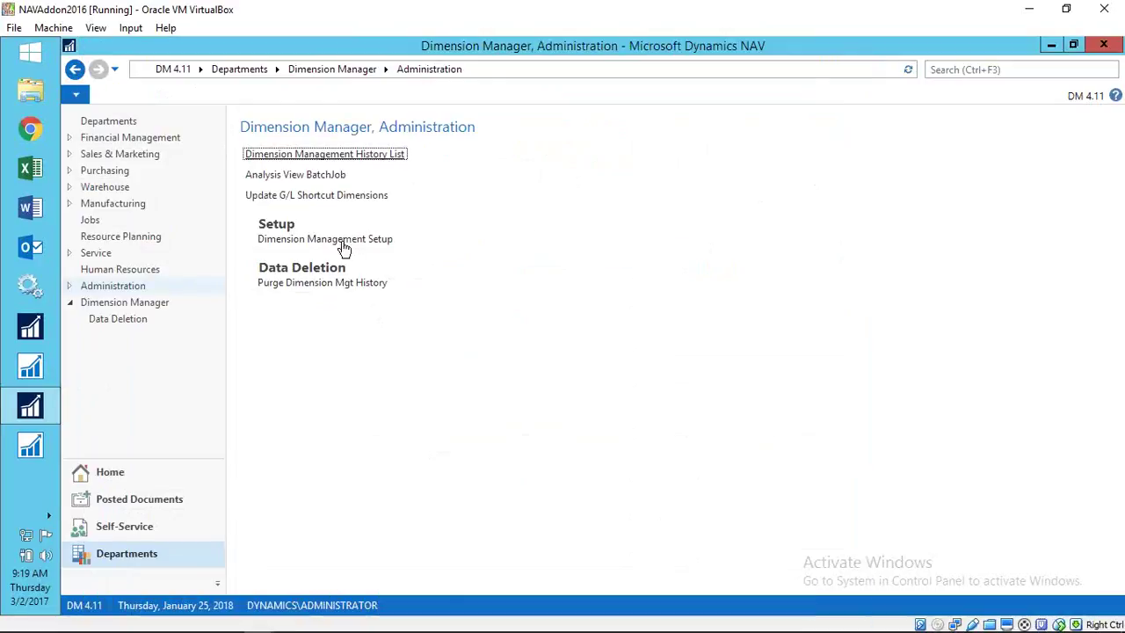
pyautogui.click(337, 286)
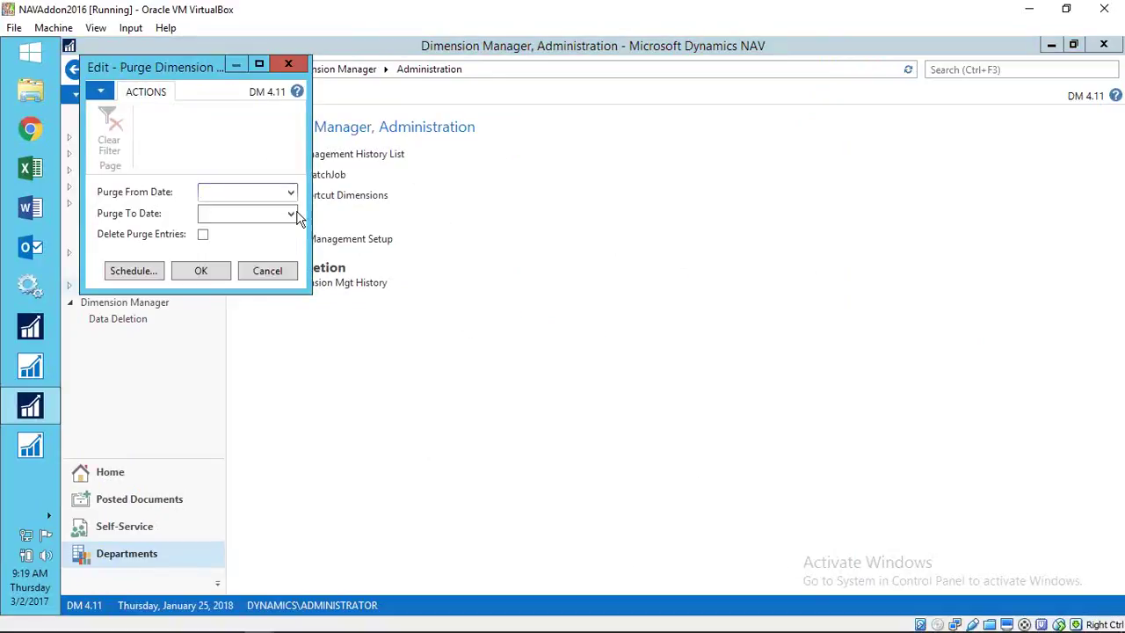
# Step: Close the purge dialog unpurged, reopen the setup, and set Auto Purge Days to 180, confirming Yes
pyautogui.click(297, 67)
pyautogui.click(306, 235)
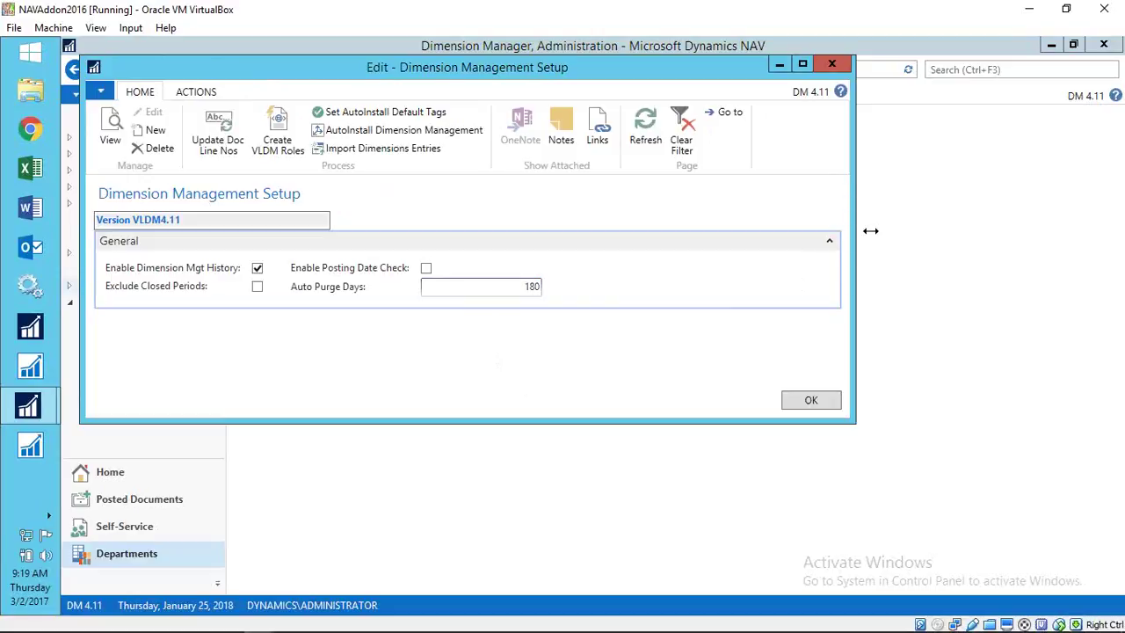
pyautogui.press('Tab')
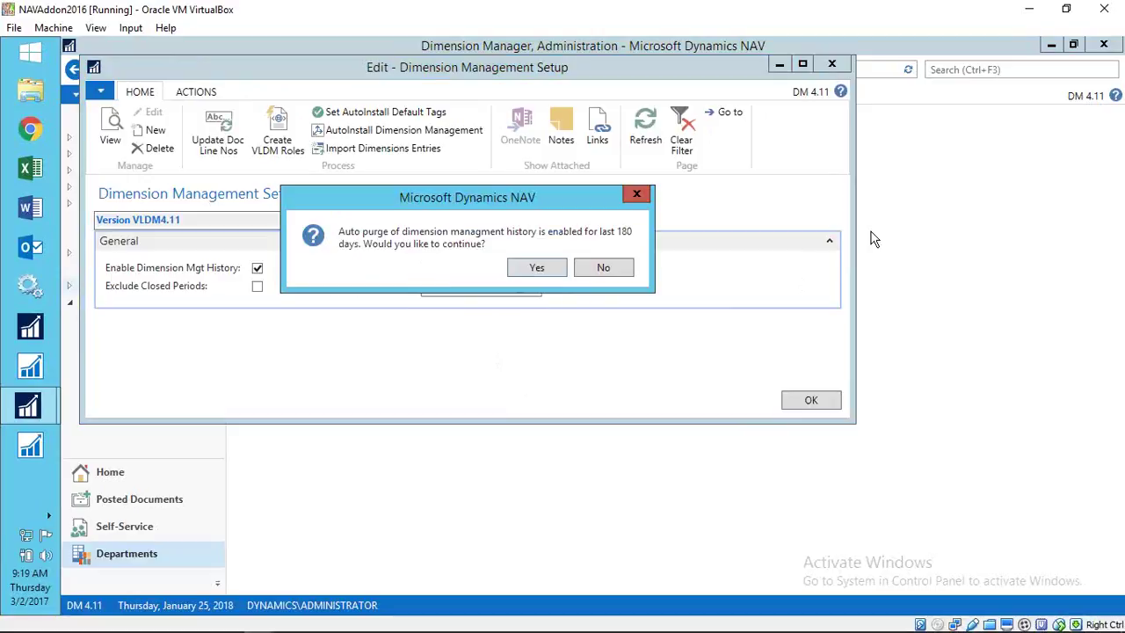
pyautogui.click(556, 268)
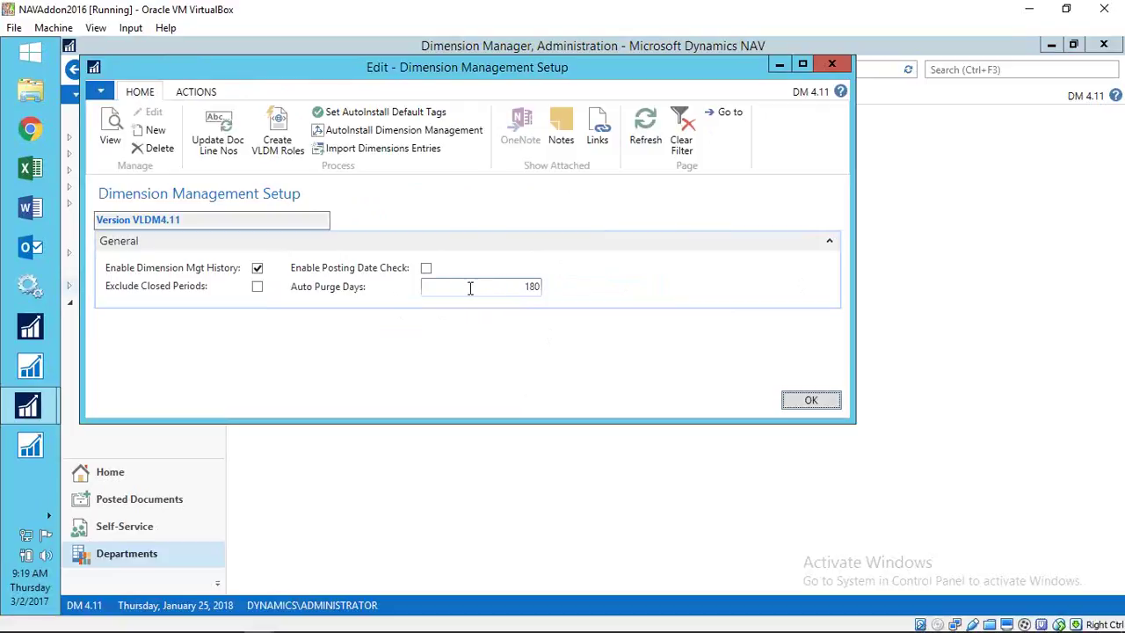
# Step: Clear Auto Purge Days, tick Enable Posting Date Check again, and close the setup
pyautogui.click(510, 288)
pyautogui.press('Delete')
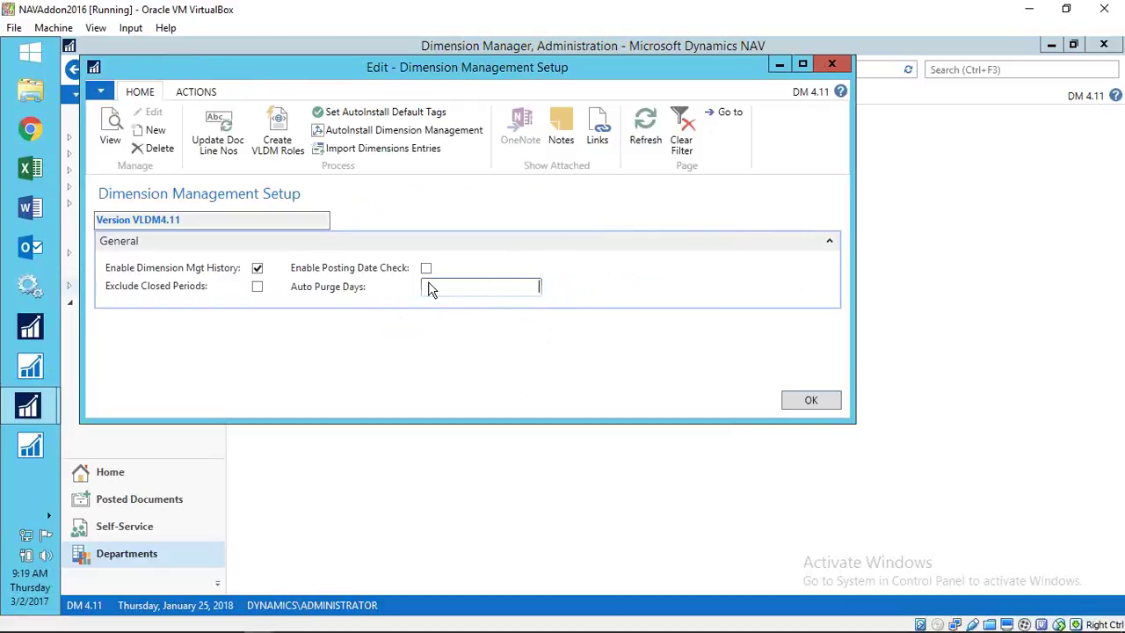
pyautogui.click(389, 271)
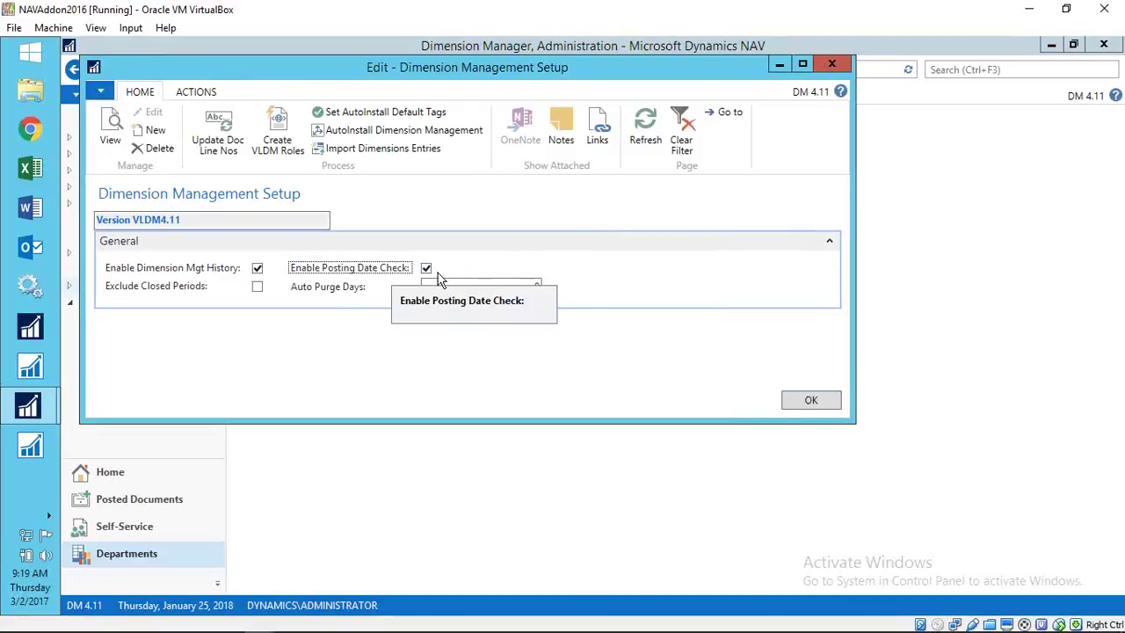
pyautogui.click(832, 66)
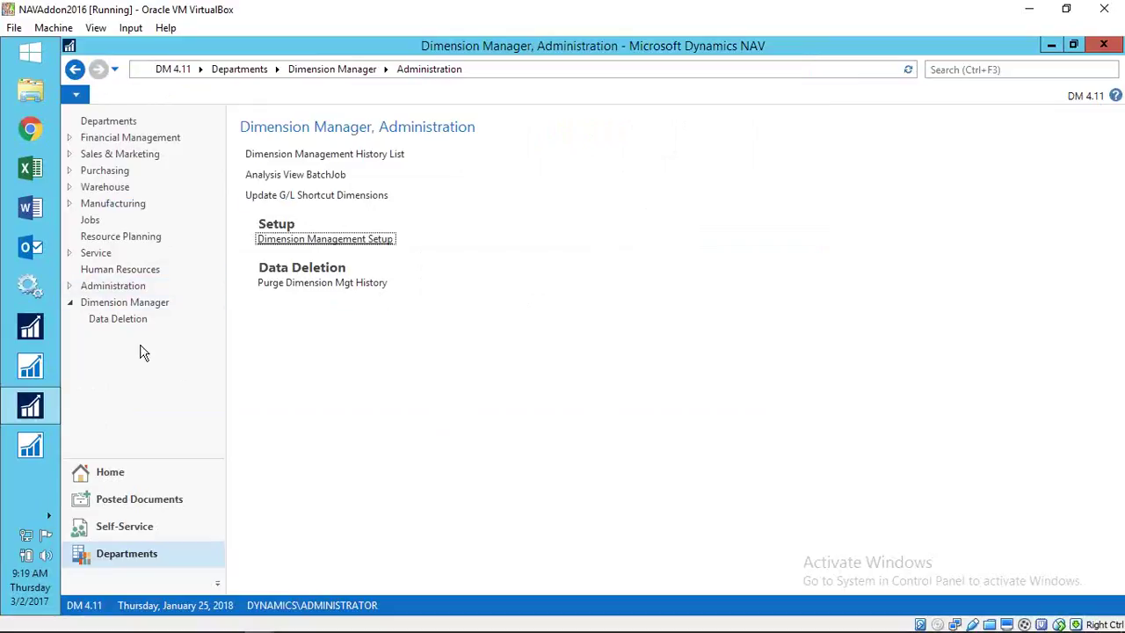
# Step: In General Ledger's Chart of Accounts, select account 44100 Sales, Retail - Dom
pyautogui.click(124, 503)
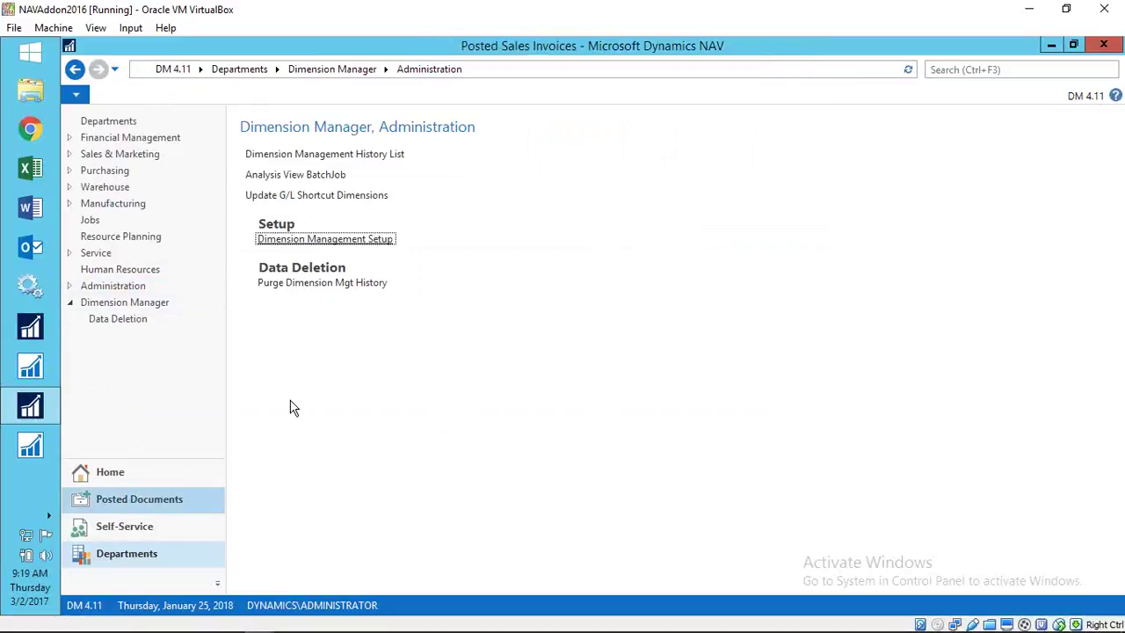
pyautogui.click(104, 553)
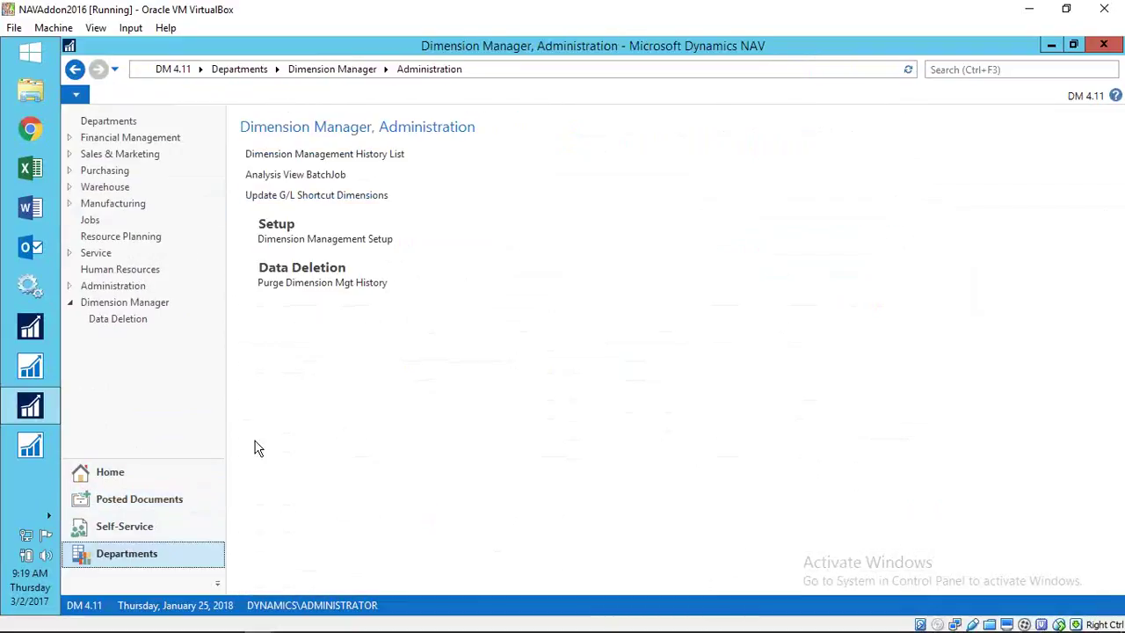
pyautogui.click(261, 69)
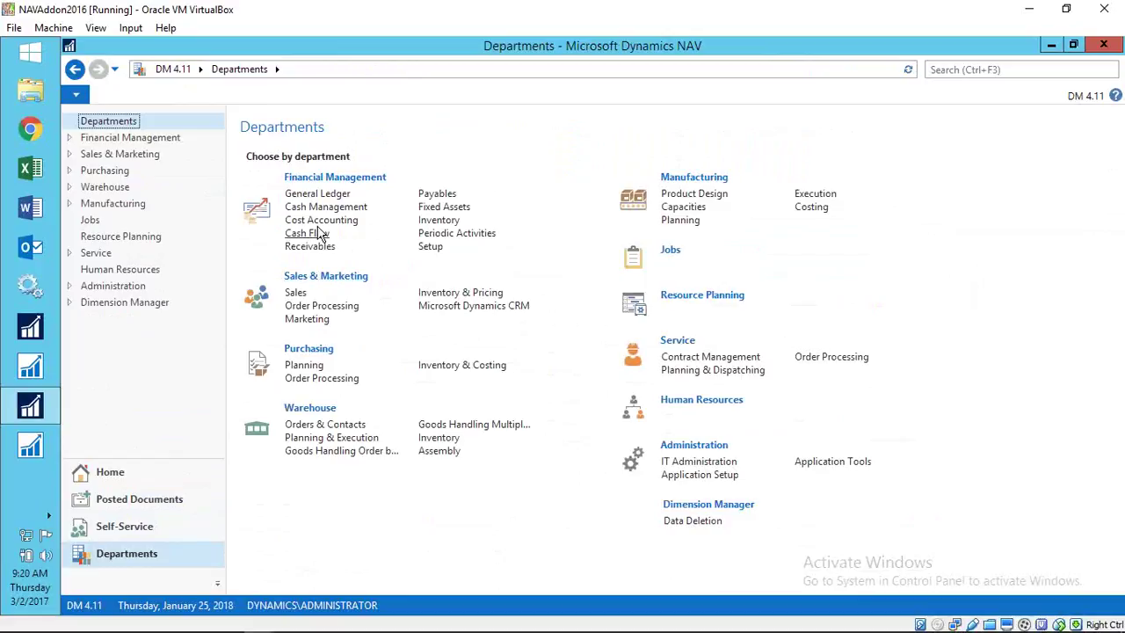
pyautogui.click(333, 200)
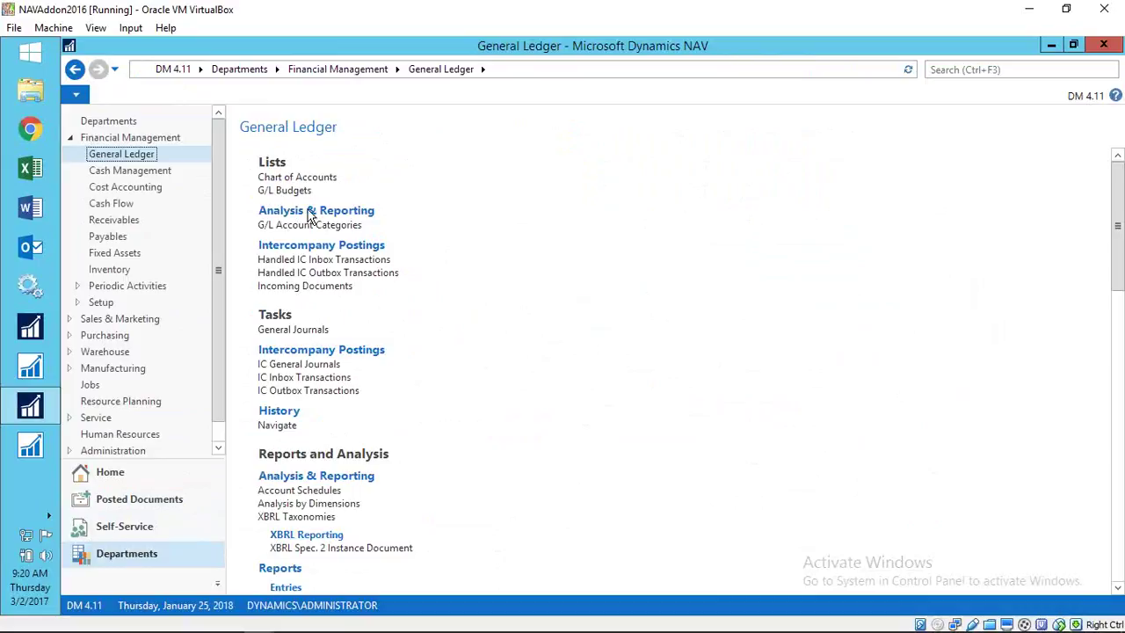
pyautogui.click(317, 182)
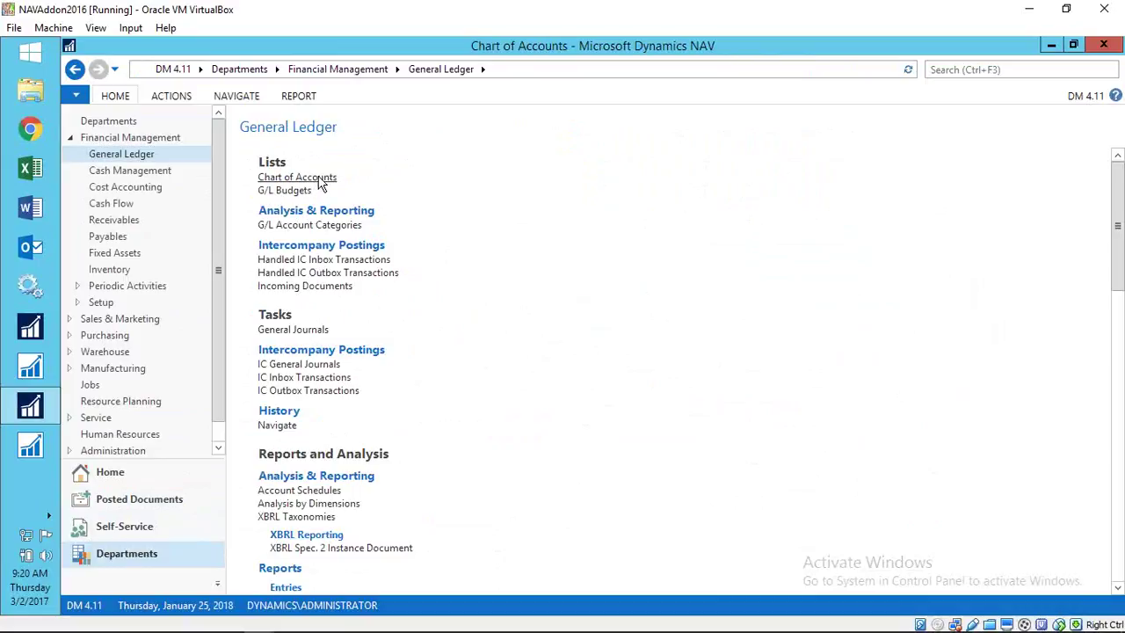
pyautogui.scroll(-10, 585, 350)
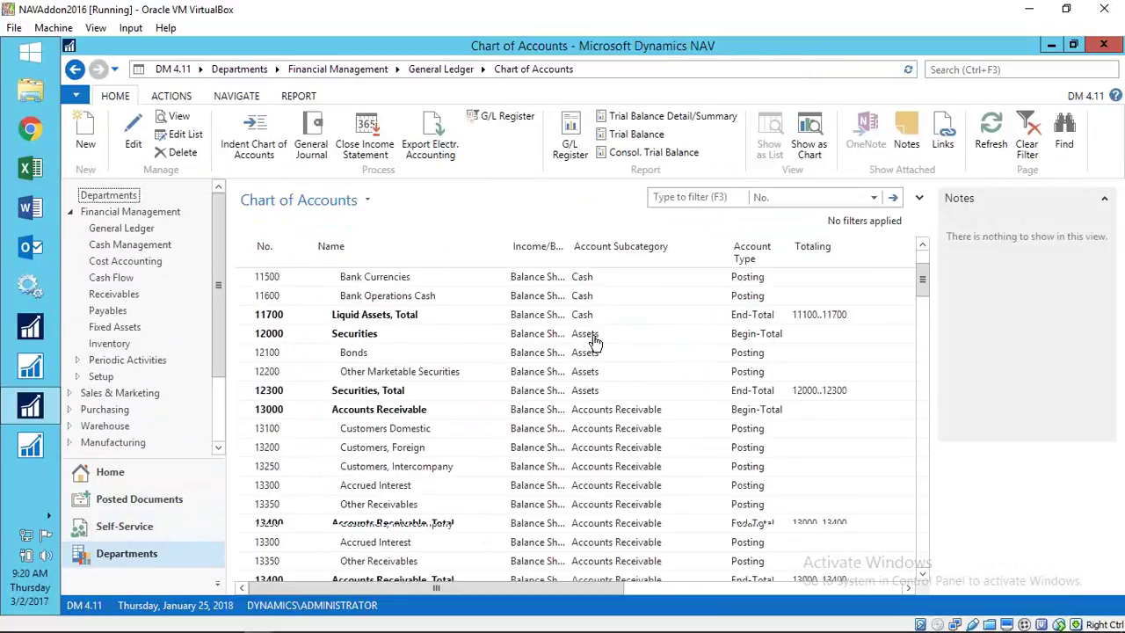
pyautogui.scroll(-20, 453, 430)
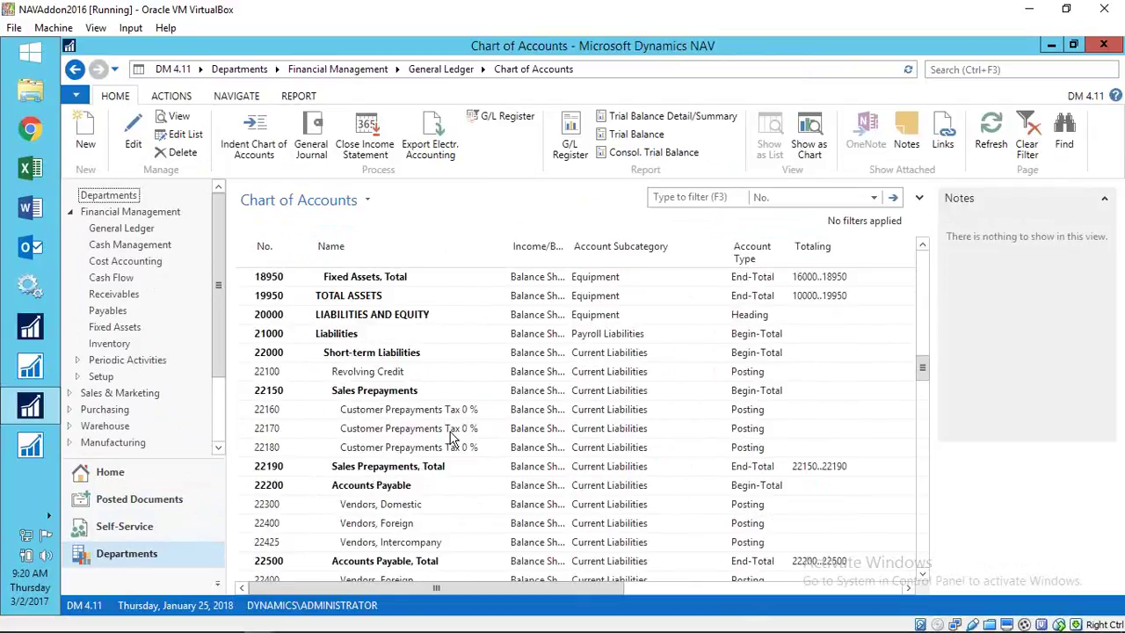
pyautogui.scroll(-5, 449, 436)
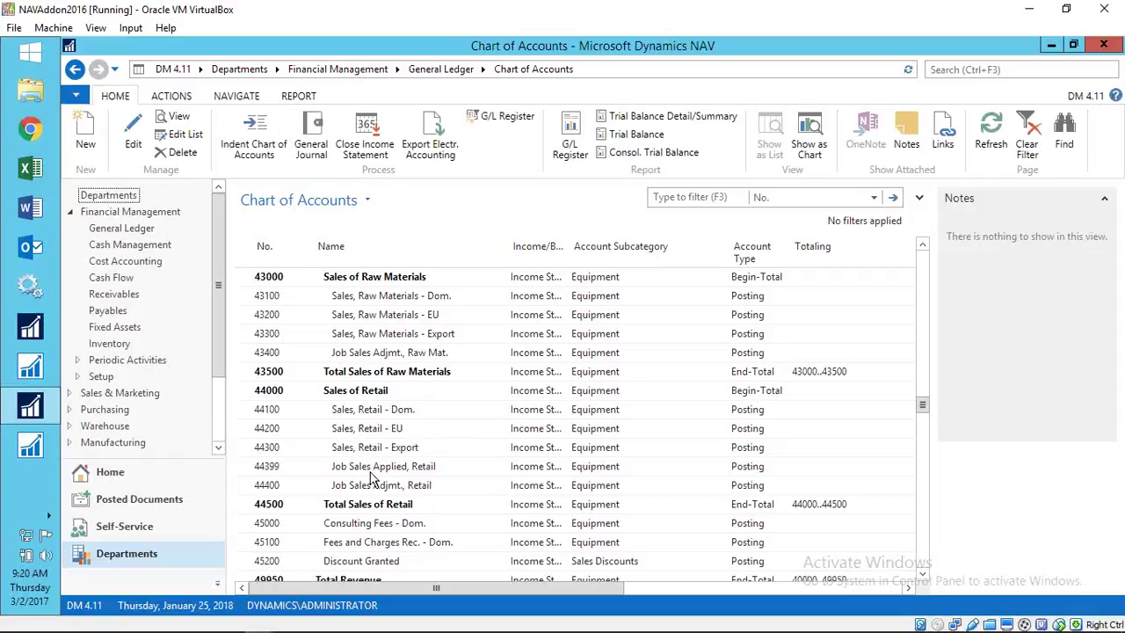
pyautogui.click(380, 411)
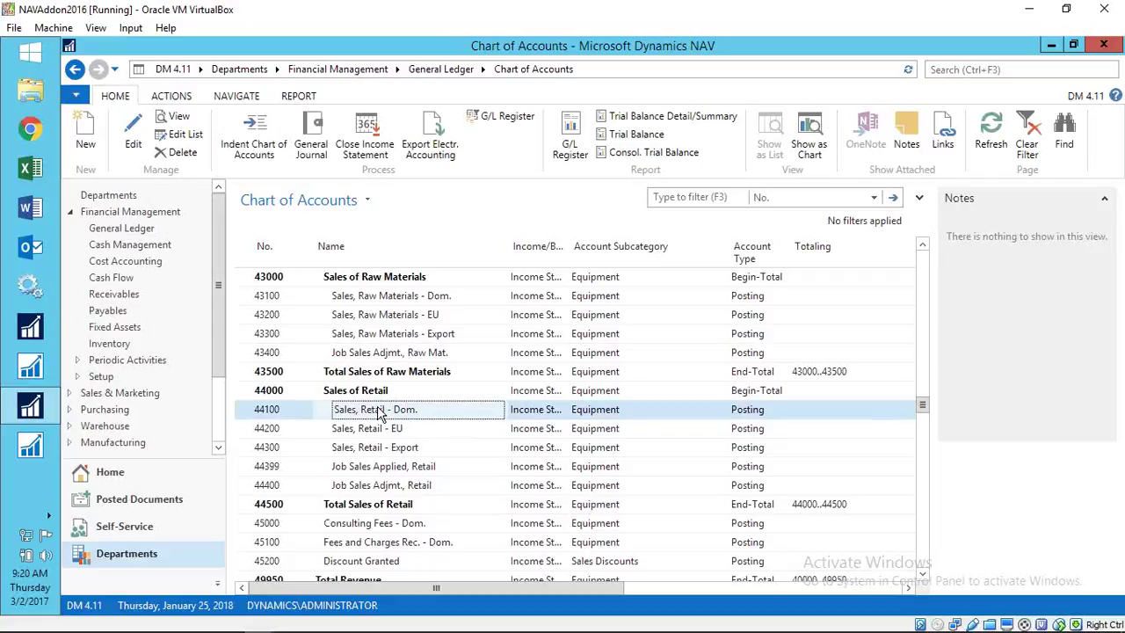
# Step: Open account 44100's card, widen it, and drill down from the Balance into its G/L entries
pyautogui.click(132, 136)
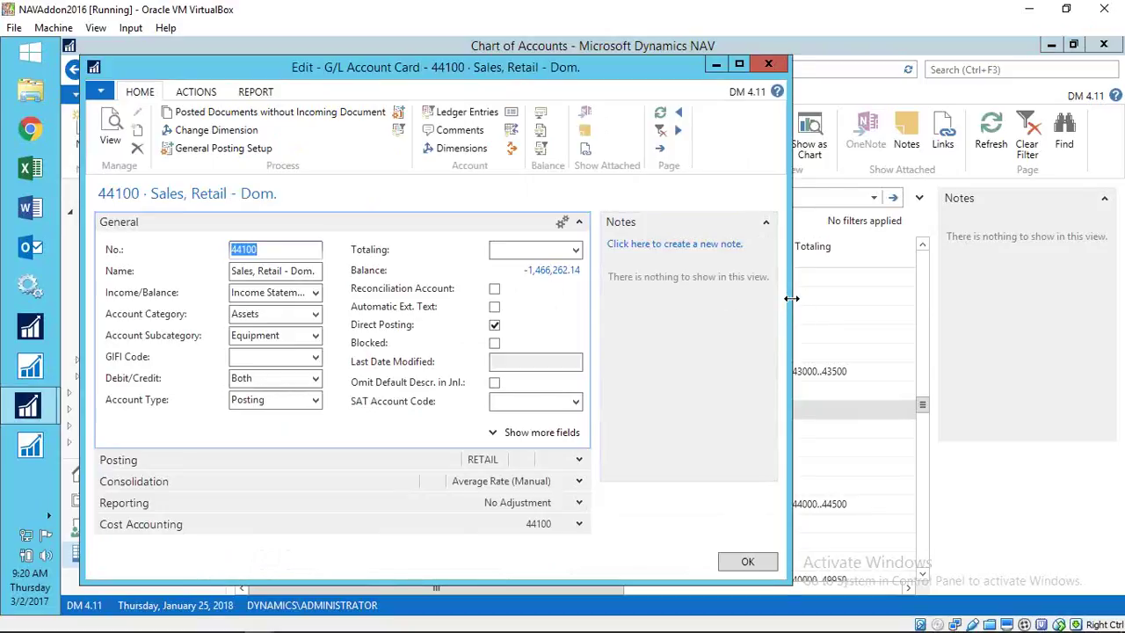
pyautogui.moveTo(791, 298); pyautogui.dragTo(1036, 296)
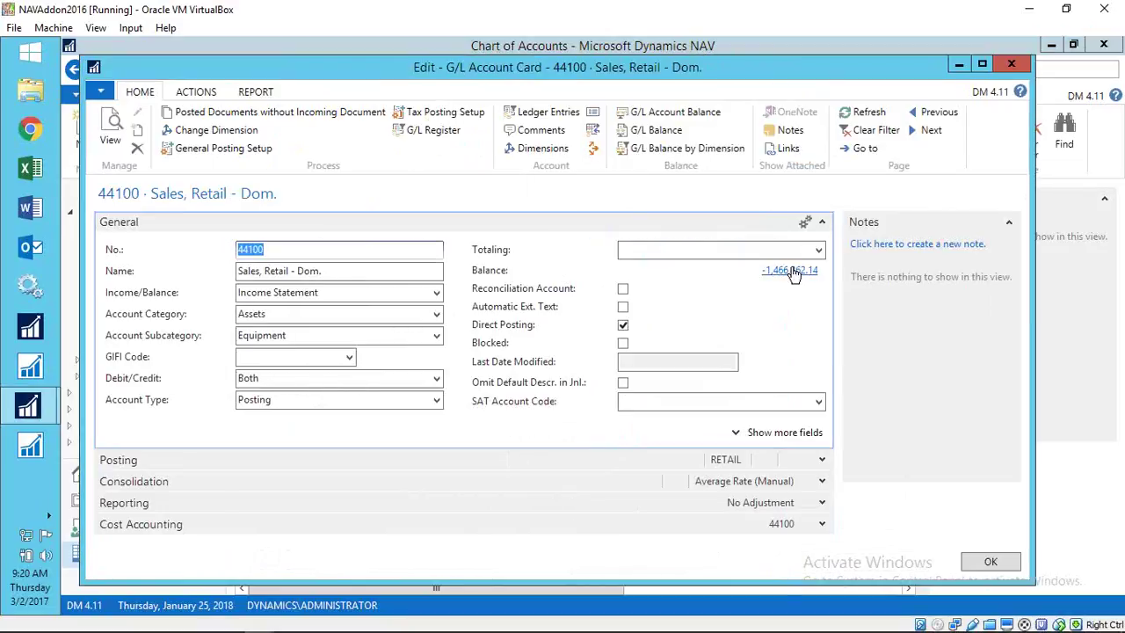
pyautogui.click(784, 272)
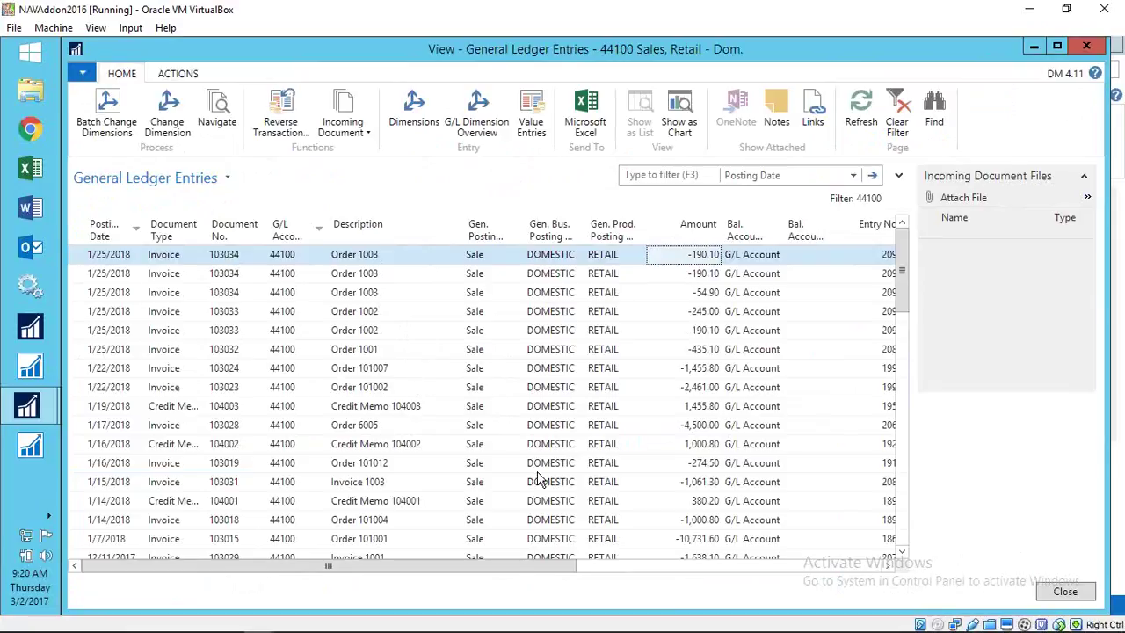
pyautogui.click(502, 559)
pyautogui.moveTo(574, 586); pyautogui.dragTo(827, 539)
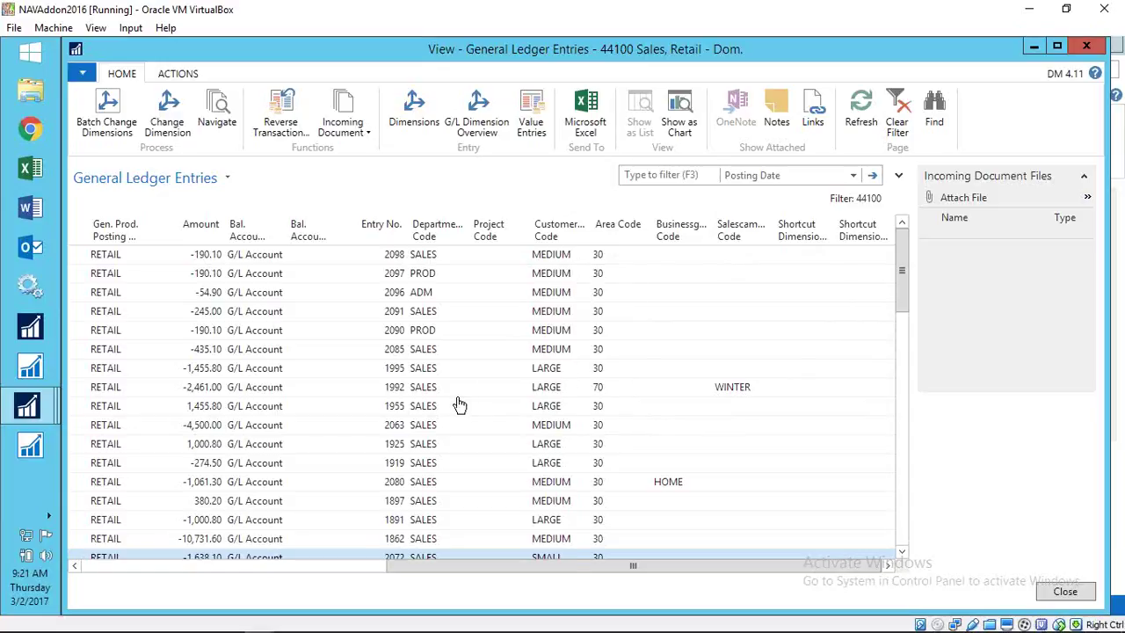
pyautogui.moveTo(629, 577); pyautogui.dragTo(332, 580)
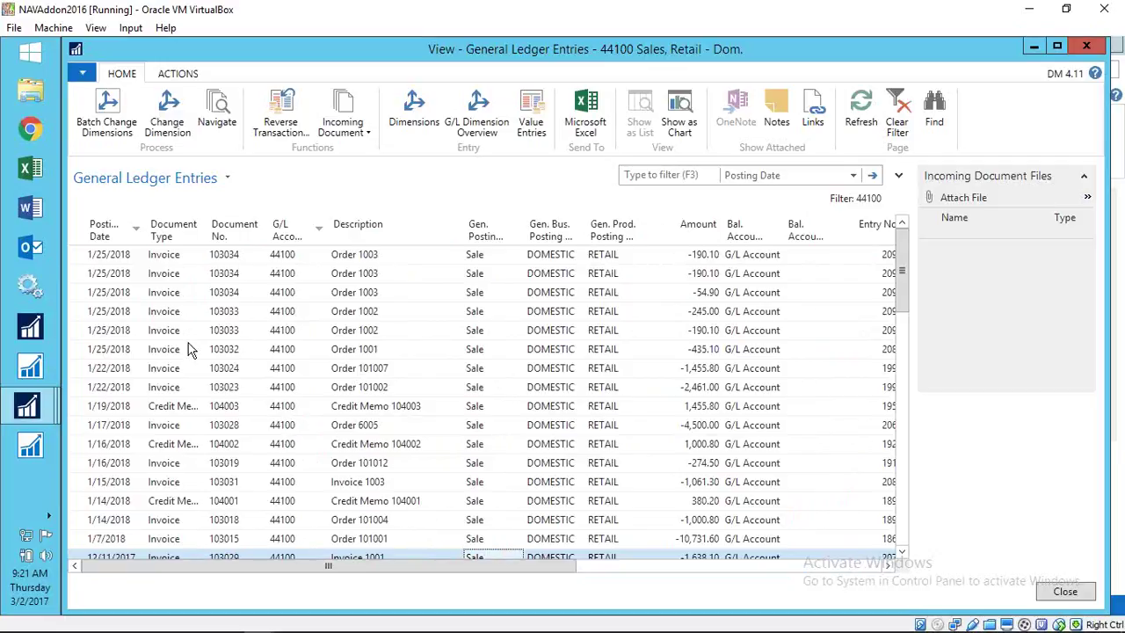
pyautogui.click(91, 313)
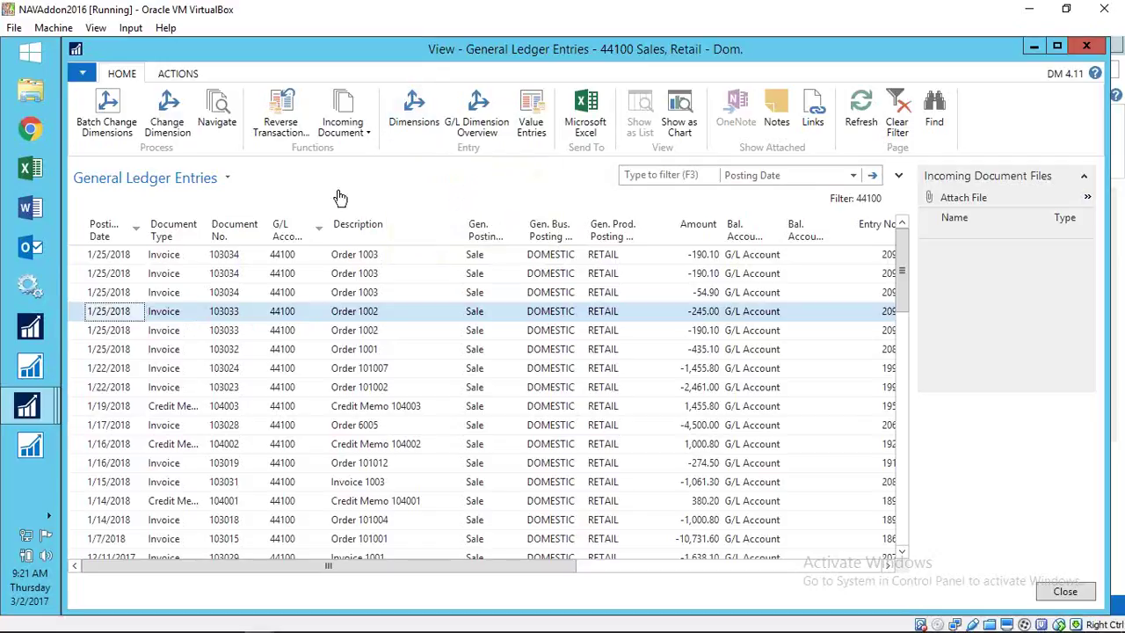
# Step: Add Orders 101002 and 101004 to the selection, check entry 1891's dimensions, and show ACTIONS
pyautogui.keyDown('ctrl'); pyautogui.click(111, 390); pyautogui.keyUp('ctrl')
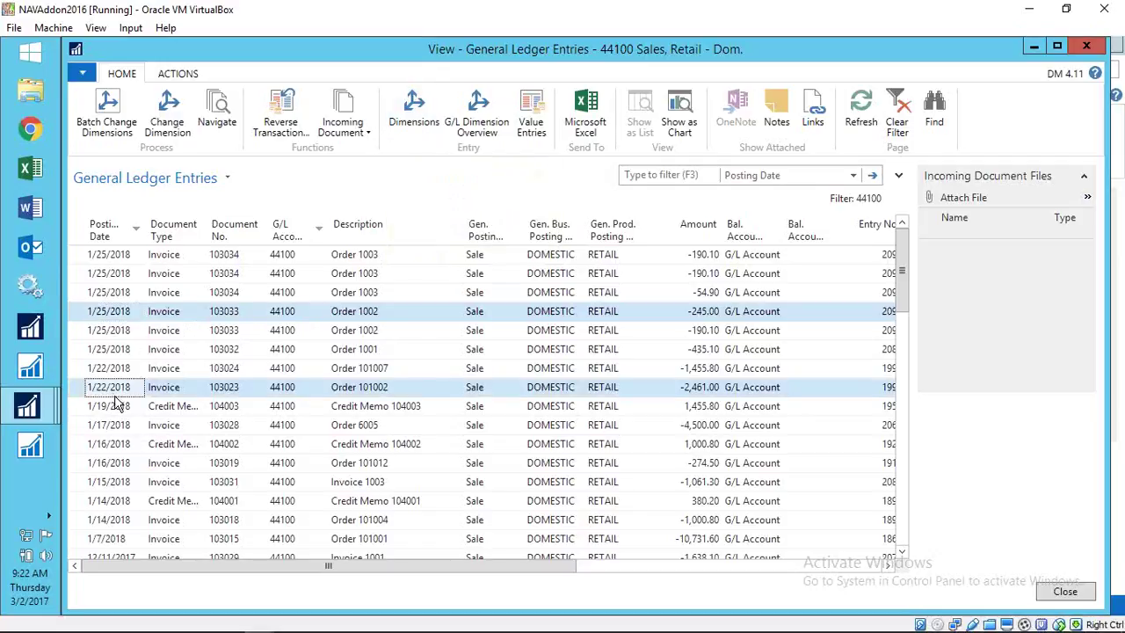
pyautogui.keyDown('ctrl'); pyautogui.click(111, 522); pyautogui.keyUp('ctrl')
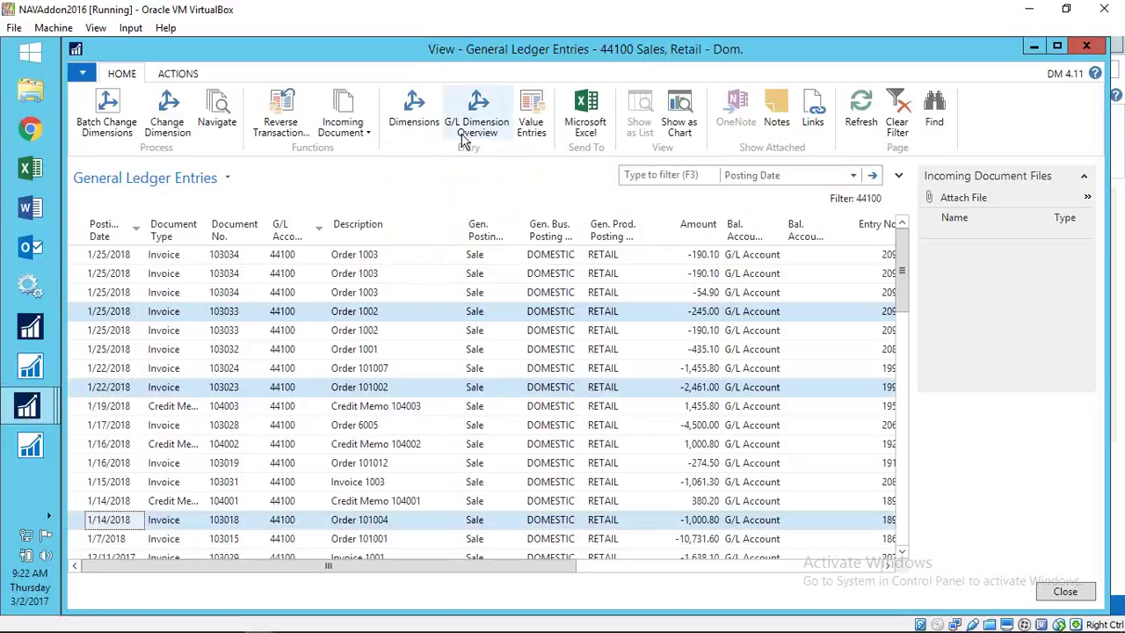
pyautogui.click(427, 123)
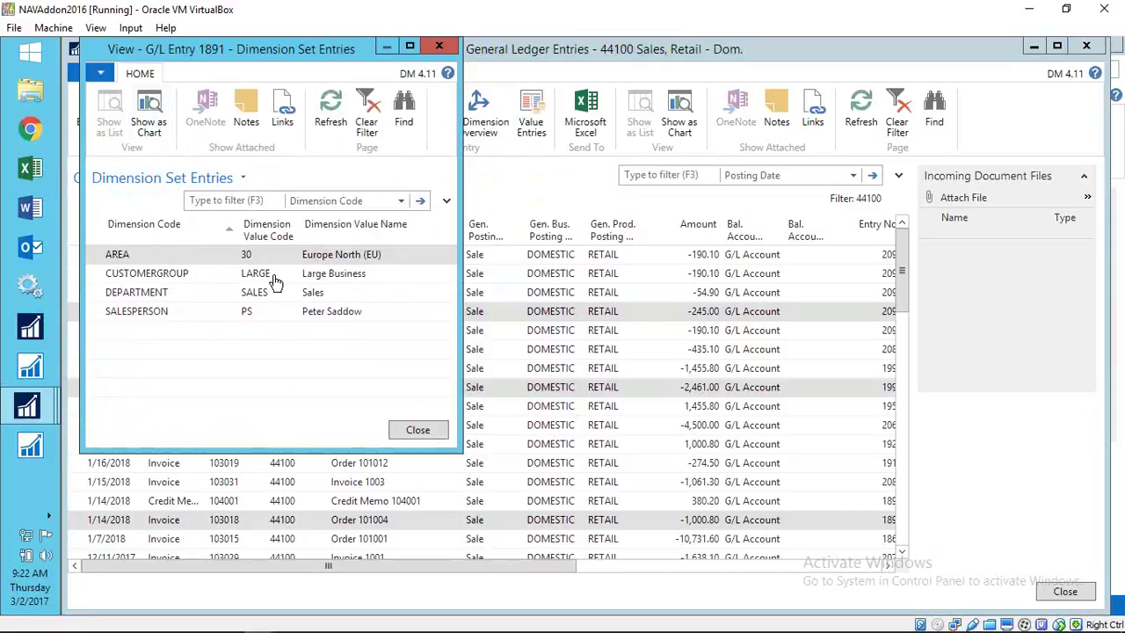
pyautogui.click(439, 47)
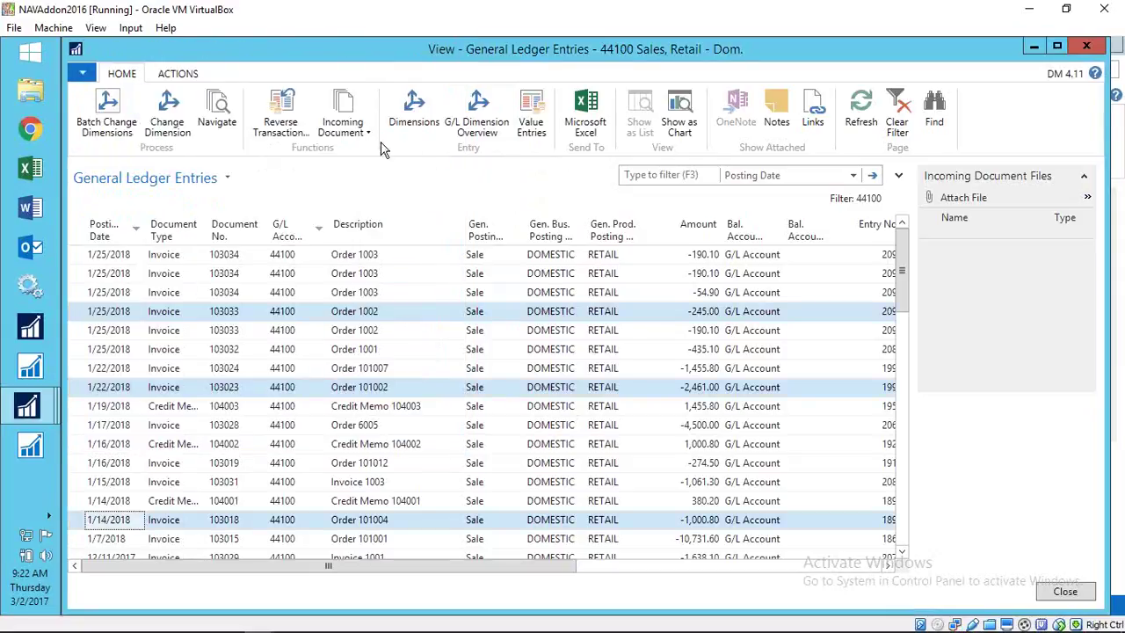
pyautogui.click(165, 74)
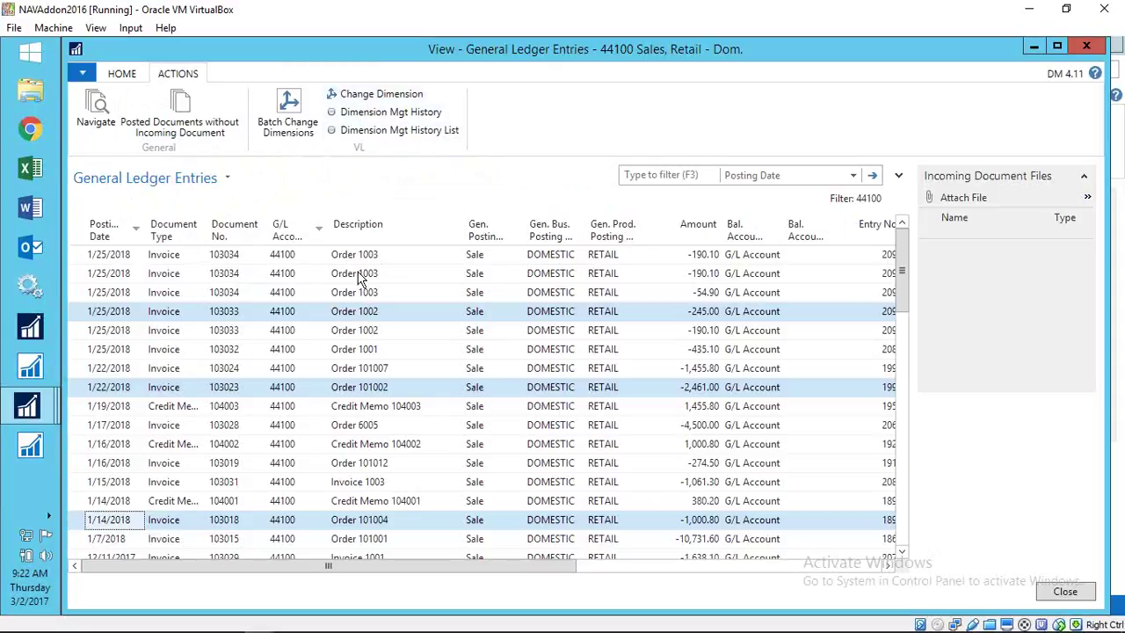
# Step: Select the Order 1002 entry and Navigate to all entries for document 103033
pyautogui.click(358, 313)
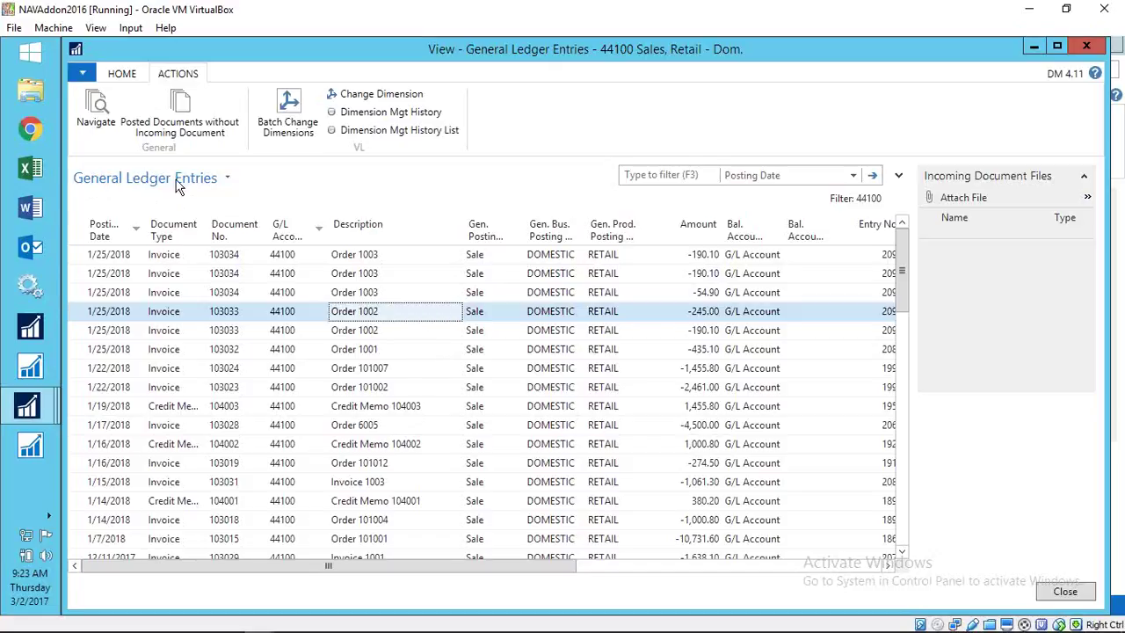
pyautogui.click(96, 115)
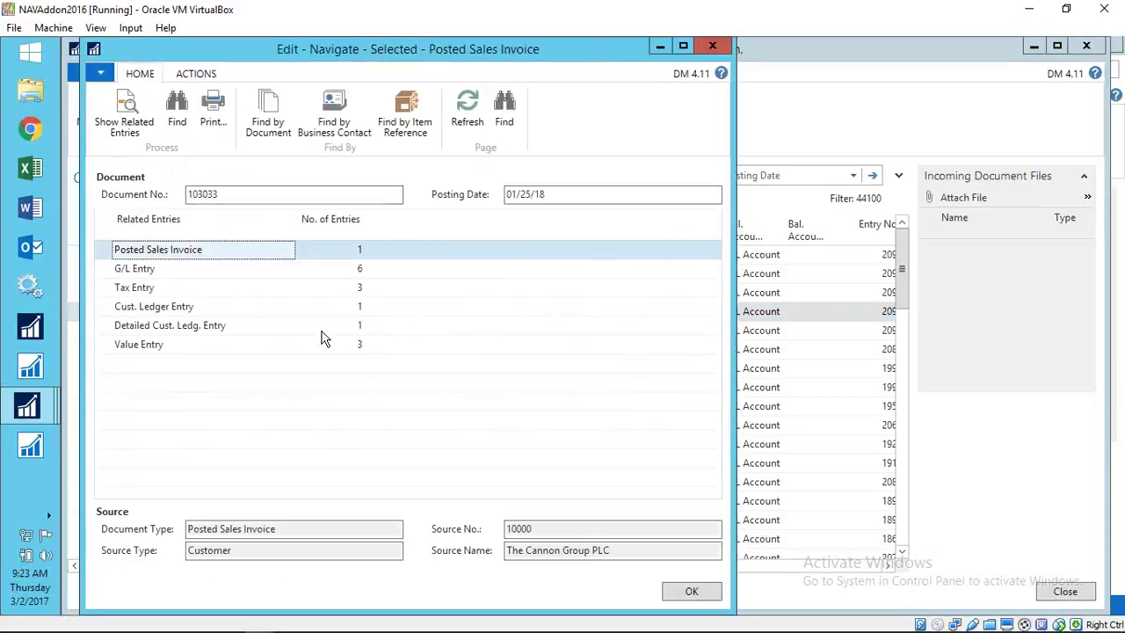
# Step: Show the ACTIONS tab in Navigate for document 103033, then close the window
pyautogui.click(196, 74)
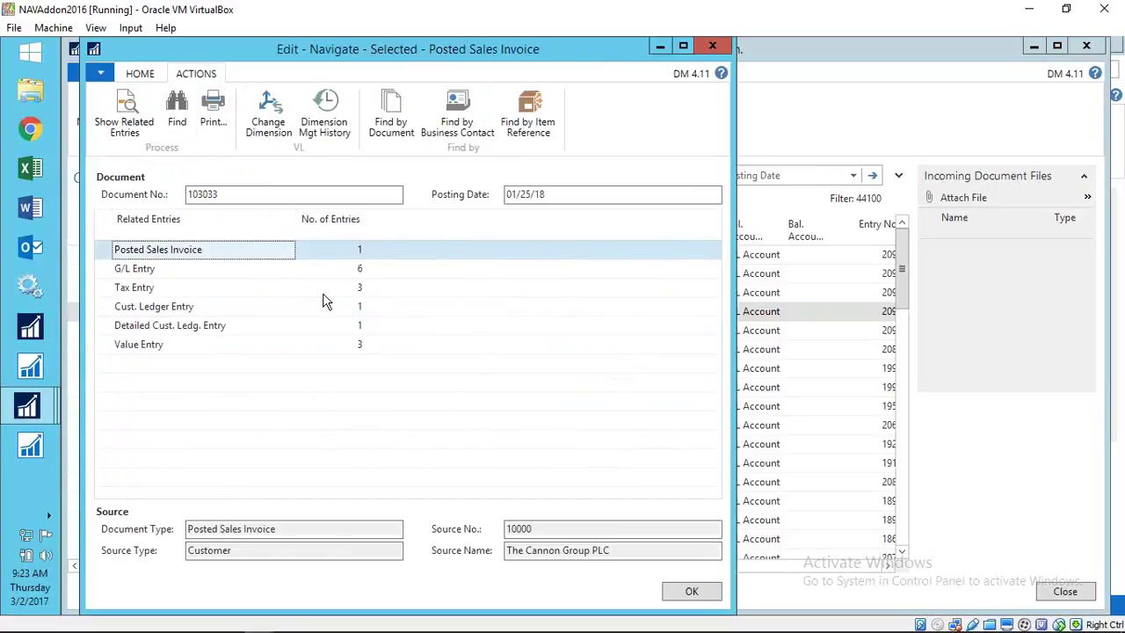
pyautogui.press('Escape')
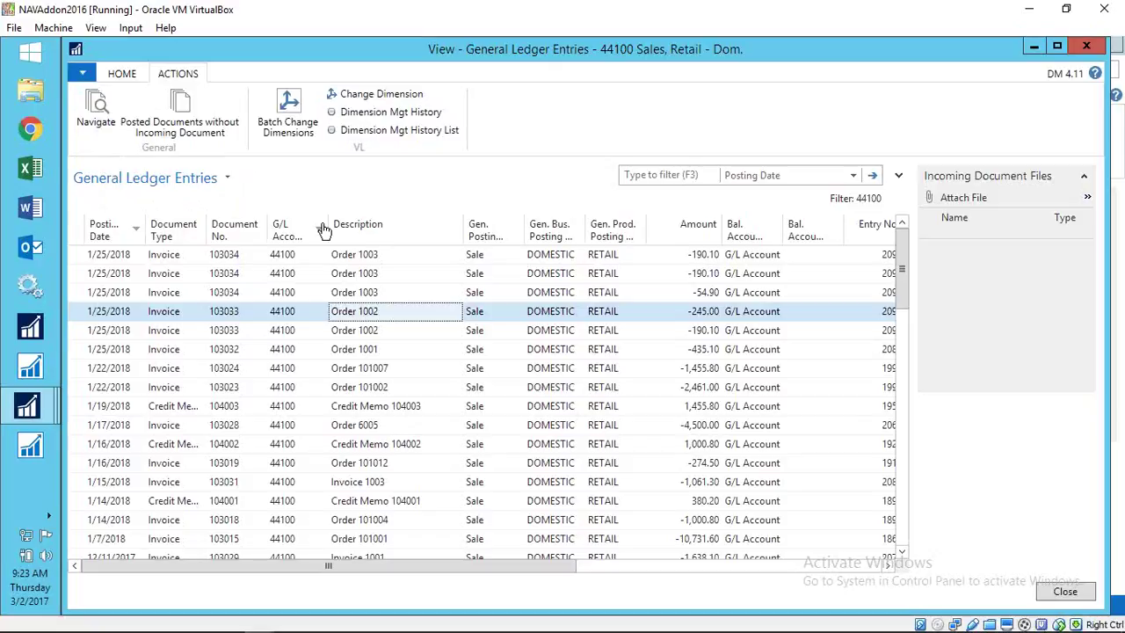
# Step: Try selecting Orders 101002, 101004 and all entries, pick Order 1002, then return to account 44100's card
pyautogui.keyDown('ctrl'); pyautogui.click(169, 388); pyautogui.keyUp('ctrl')
pyautogui.keyDown('ctrl'); pyautogui.click(158, 521); pyautogui.keyUp('ctrl')
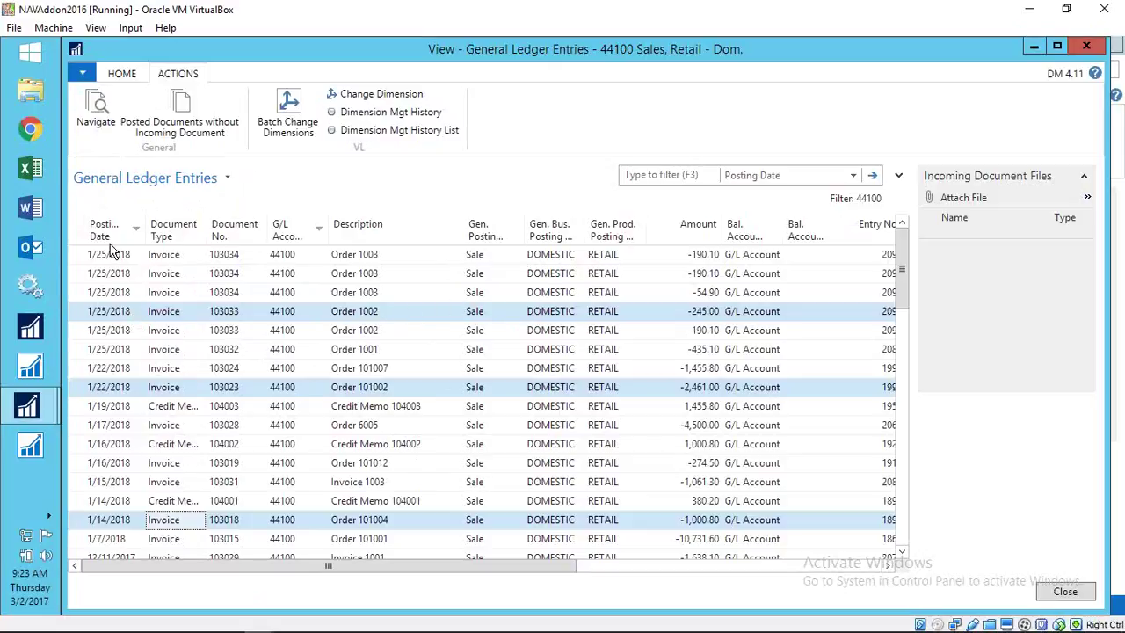
pyautogui.click(76, 230)
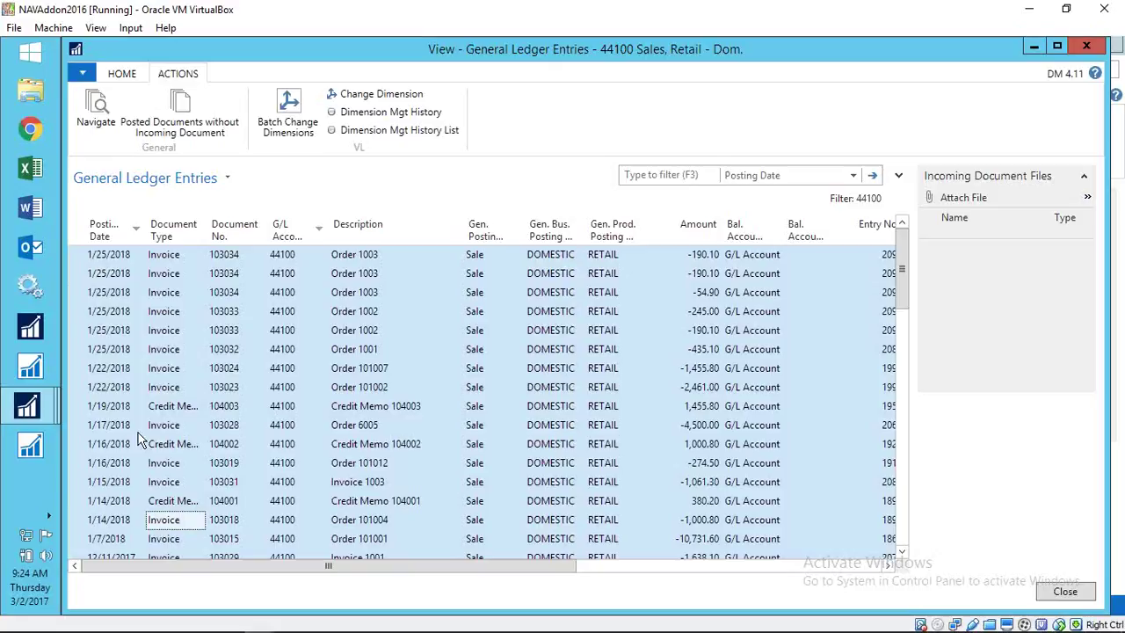
pyautogui.click(128, 338)
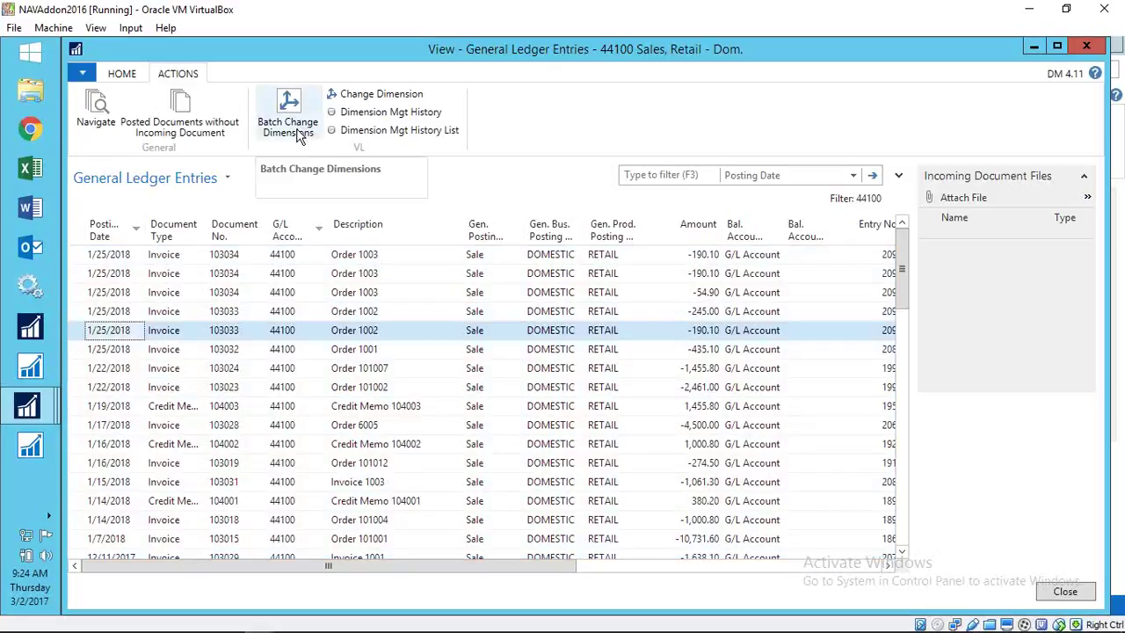
pyautogui.doubleClick(348, 328)
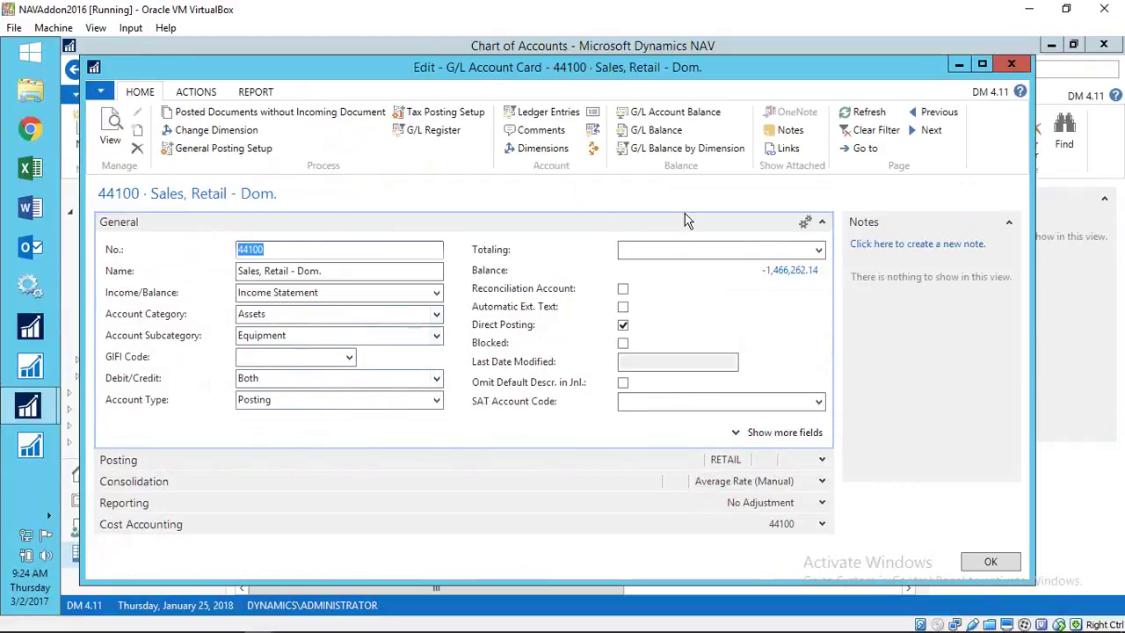
# Step: Close the 44100 G/L Account Card and return to the Departments page from the breadcrumb
pyautogui.click(1012, 67)
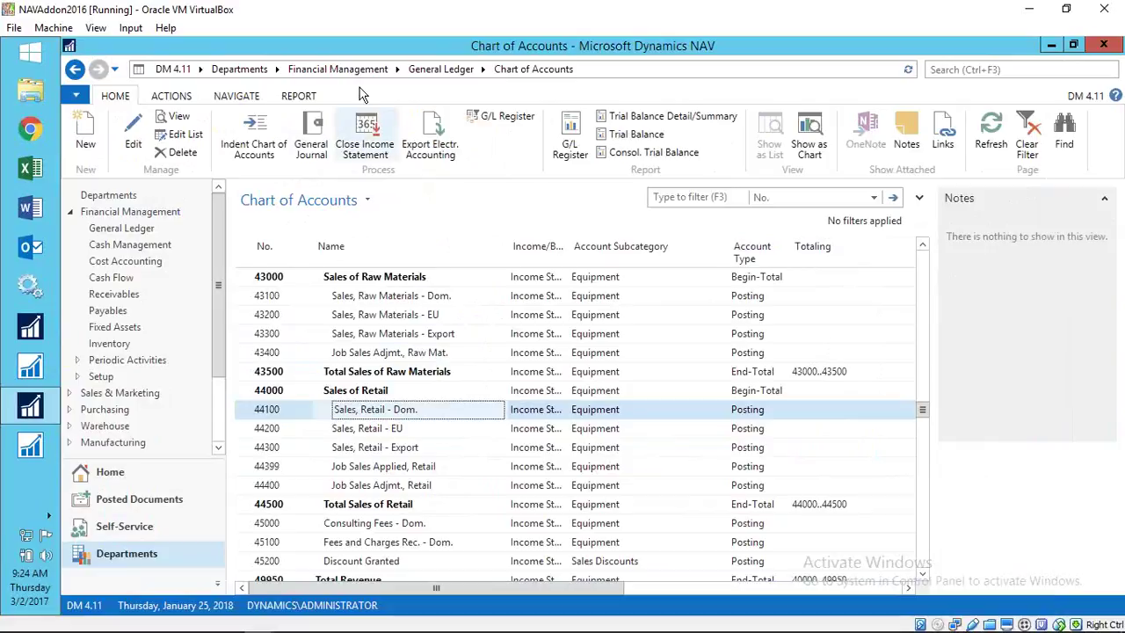
pyautogui.click(234, 70)
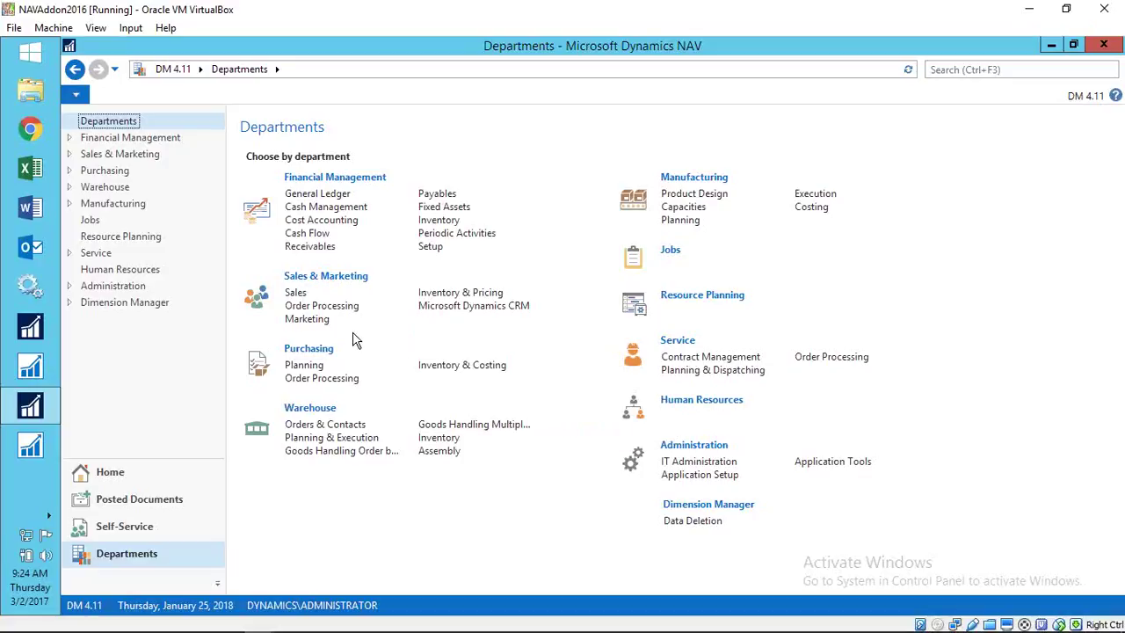
# Step: Go from Departments into Dimension Manager and on to its Administration page
pyautogui.click(694, 510)
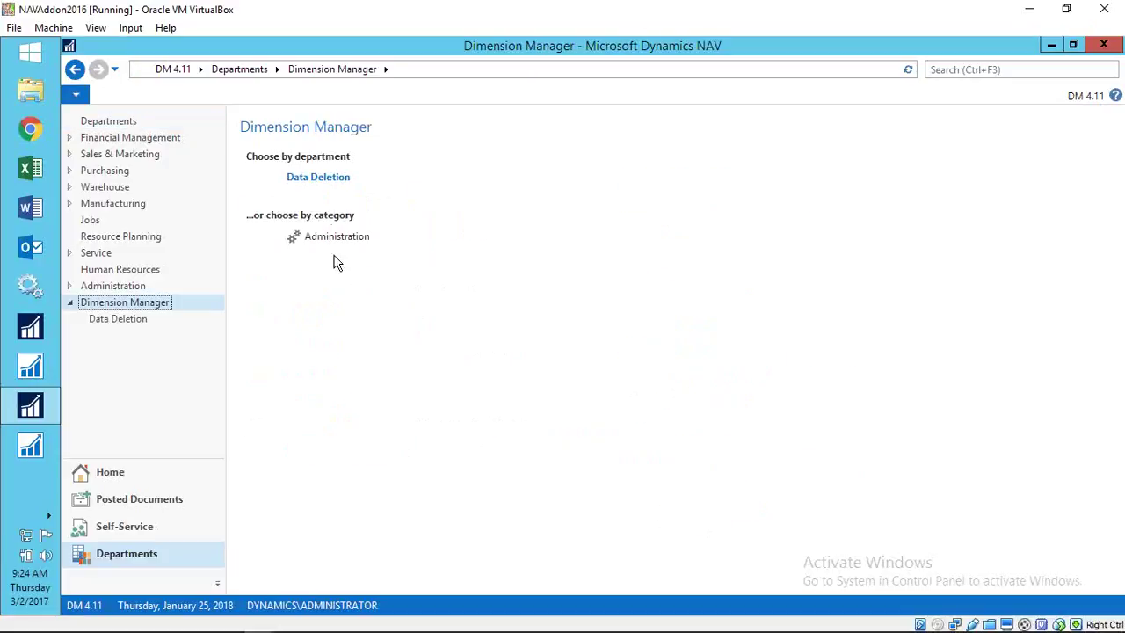
pyautogui.click(337, 239)
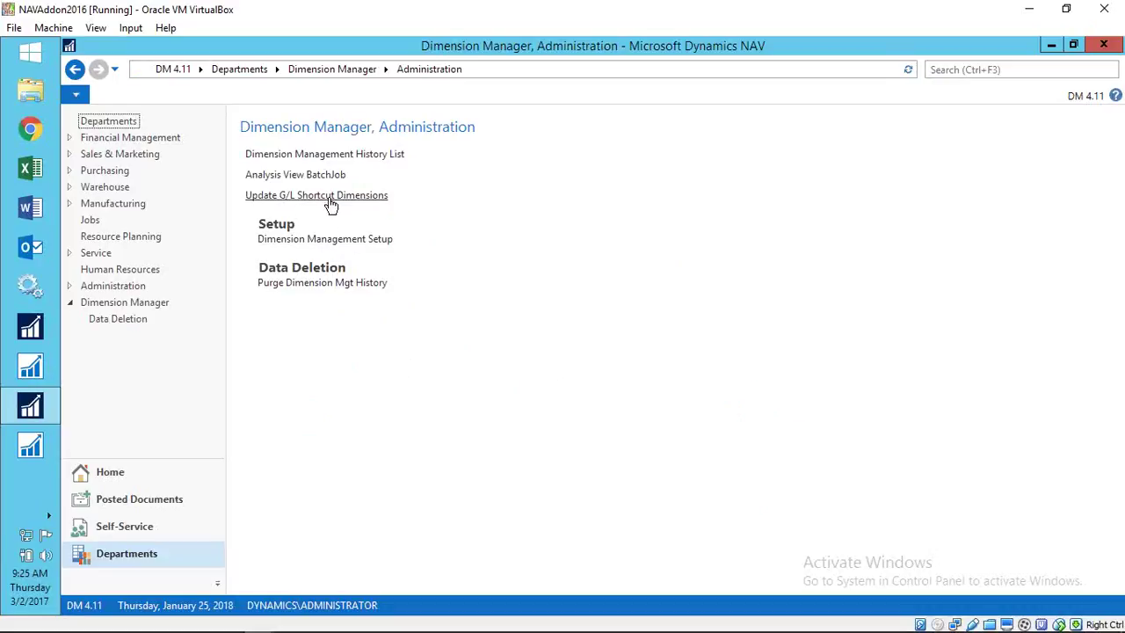
# Step: Start the Analysis View BatchJob, then close it without running it
pyautogui.click(281, 182)
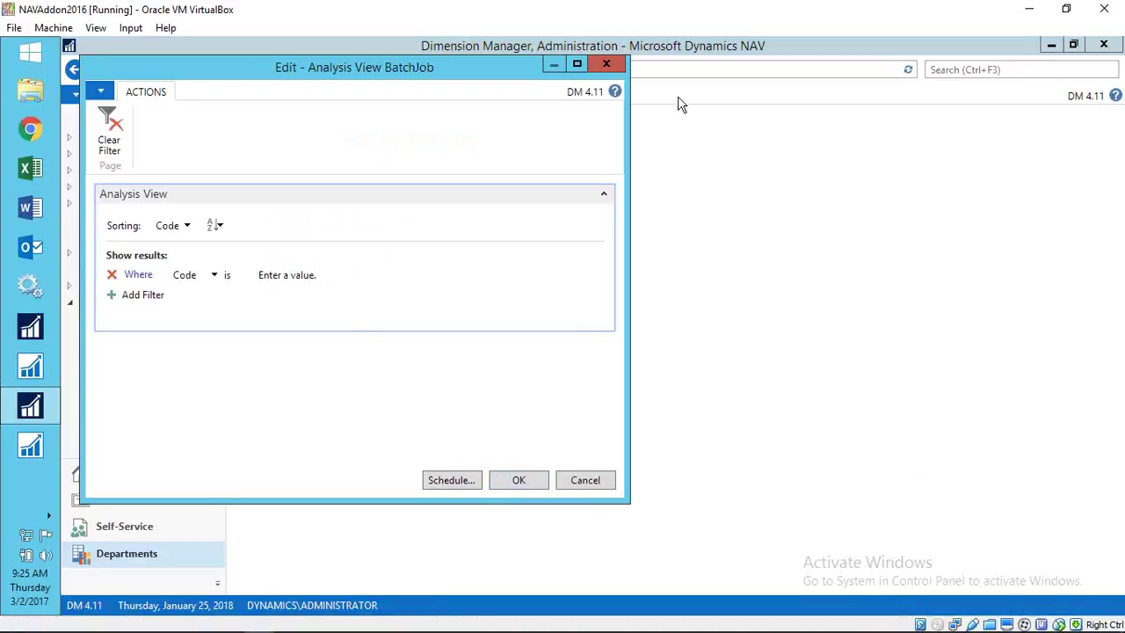
pyautogui.click(606, 66)
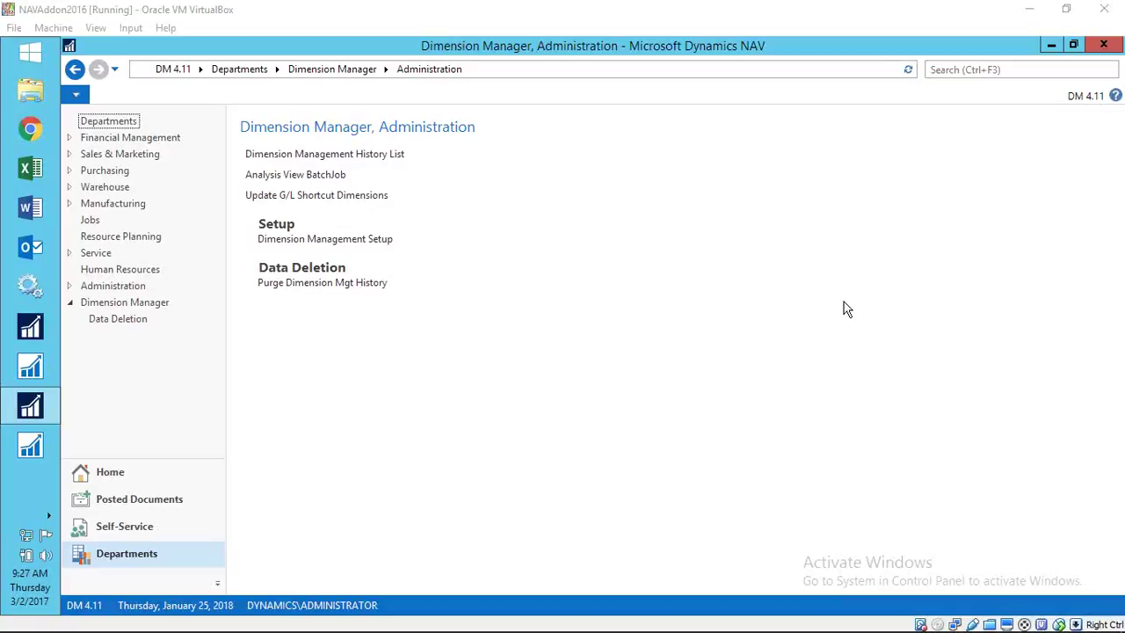
# Step: Run the Analysis View BatchJob unfiltered, declining rebuilds of CAMPAIGN, CASHFLOW, CUSTOMER, DEPTEXP and REVENUE
pyautogui.press('XF86AudioLowerVolume')
pyautogui.click(316, 176)
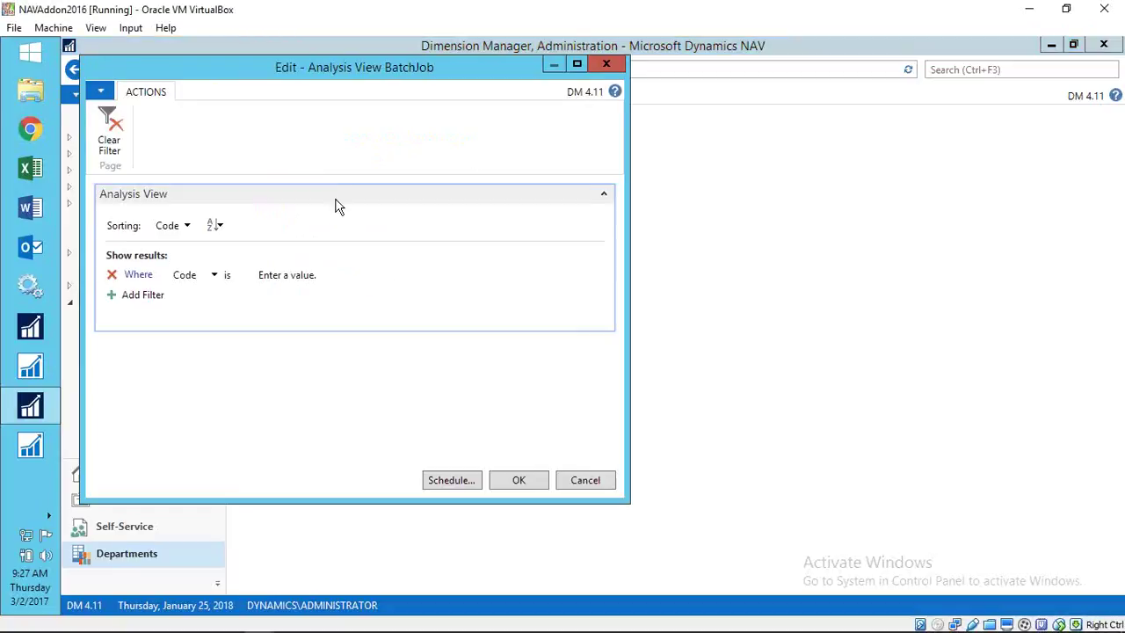
pyautogui.click(516, 484)
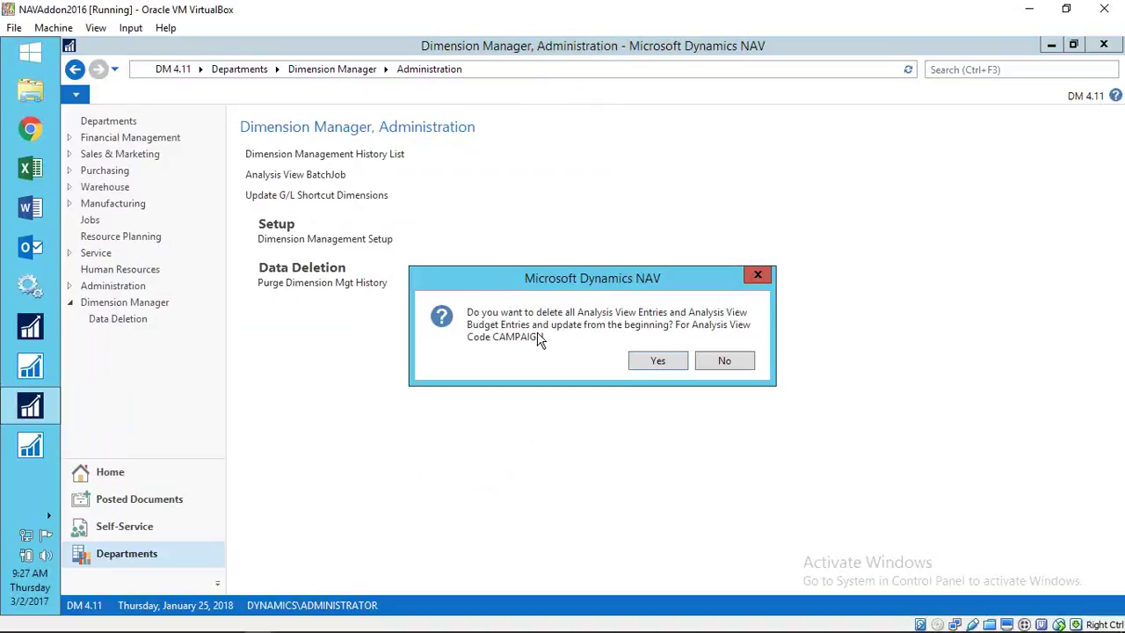
pyautogui.click(725, 364)
pyautogui.click(726, 364)
pyautogui.click(728, 364)
pyautogui.click(723, 364)
pyautogui.click(742, 362)
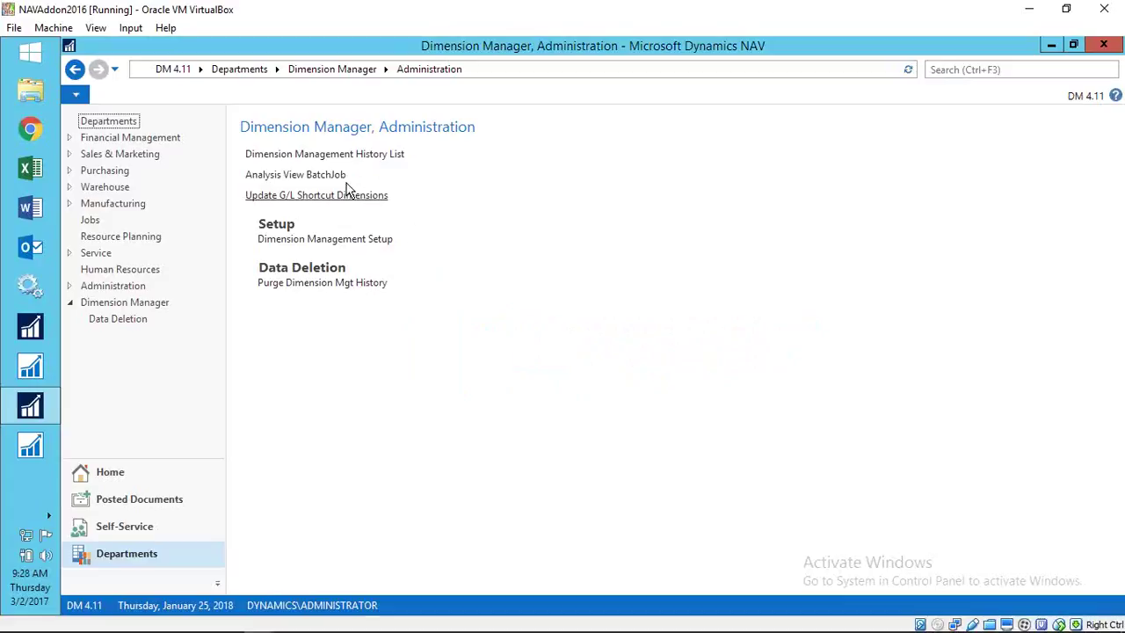